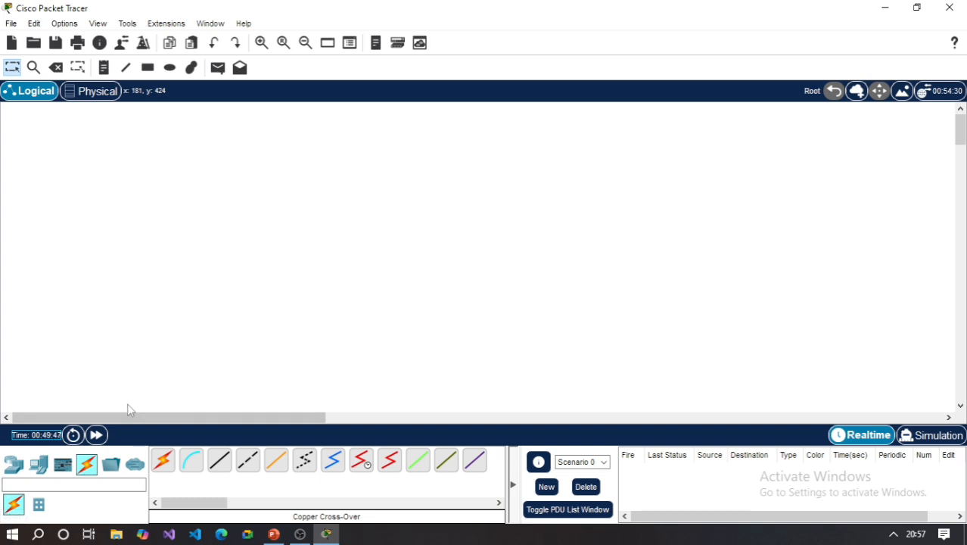
# Step: Place a generic PT router in the upper middle of the empty logical workspace
pyautogui.click(38, 463)
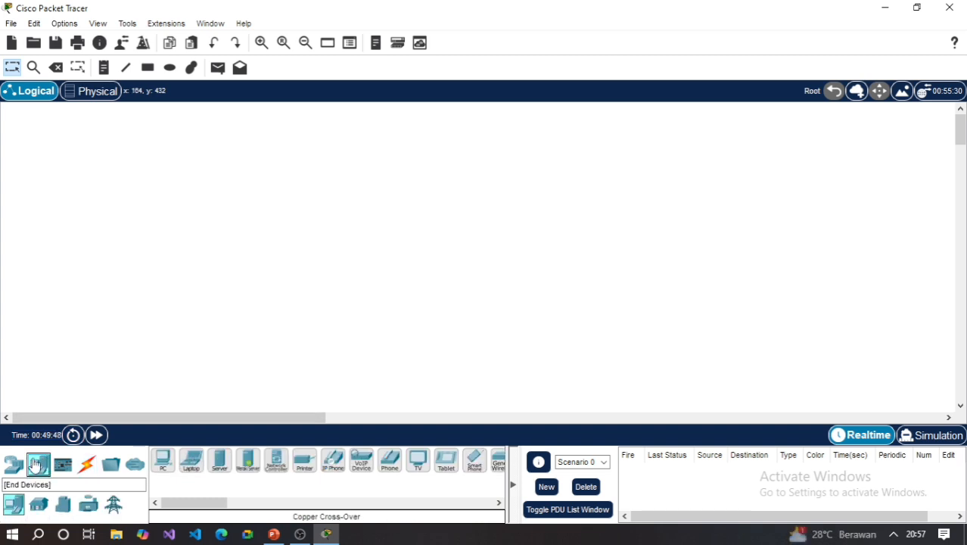
pyautogui.click(13, 463)
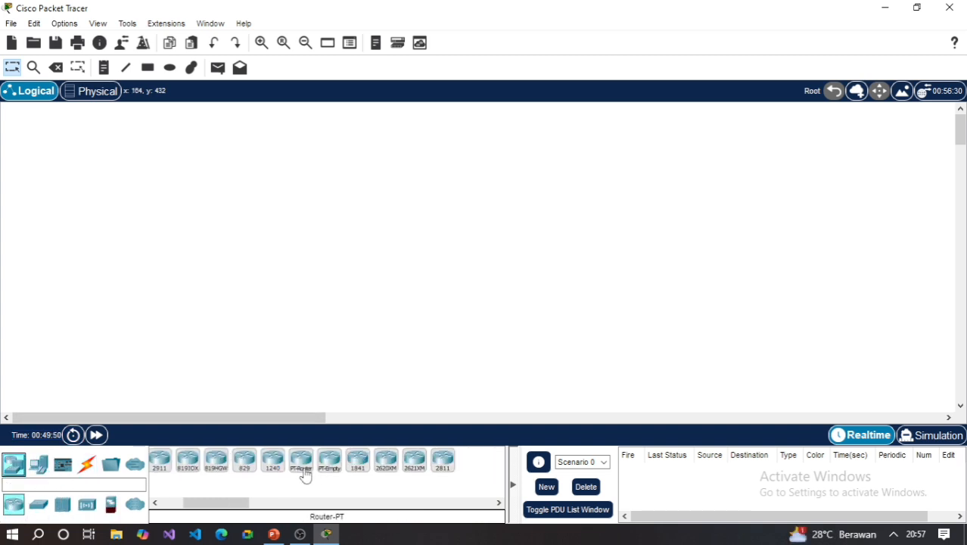
pyautogui.click(301, 462)
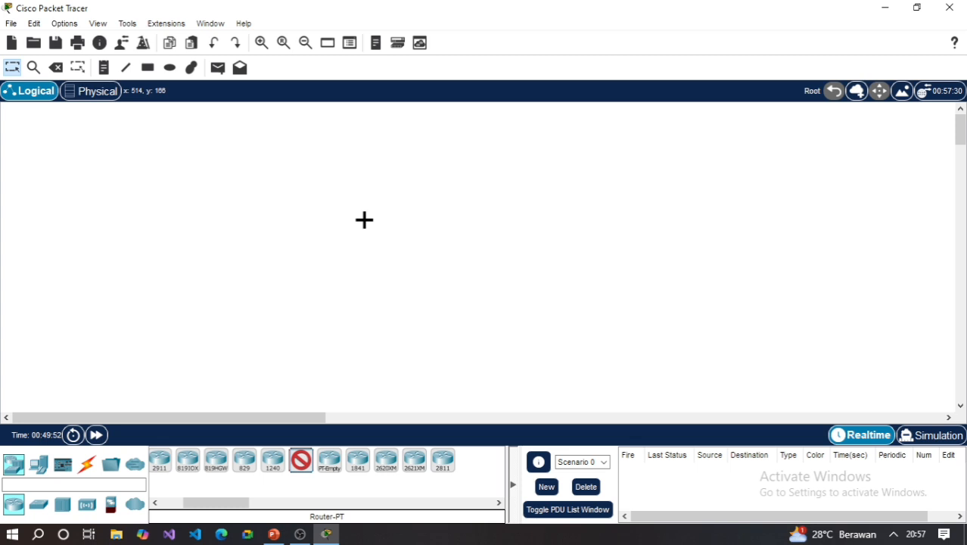
pyautogui.click(365, 209)
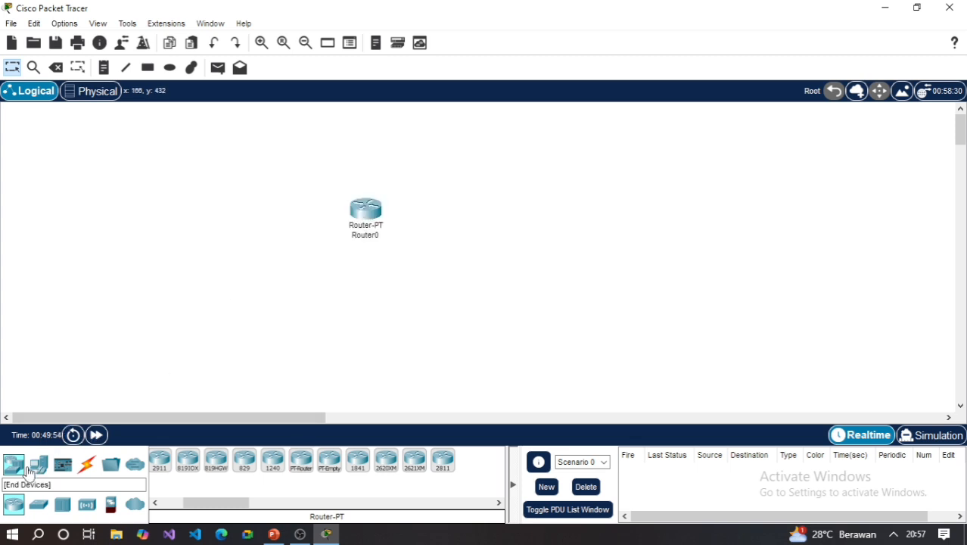
# Step: Place two generic PT switches side by side below the router
pyautogui.click(38, 504)
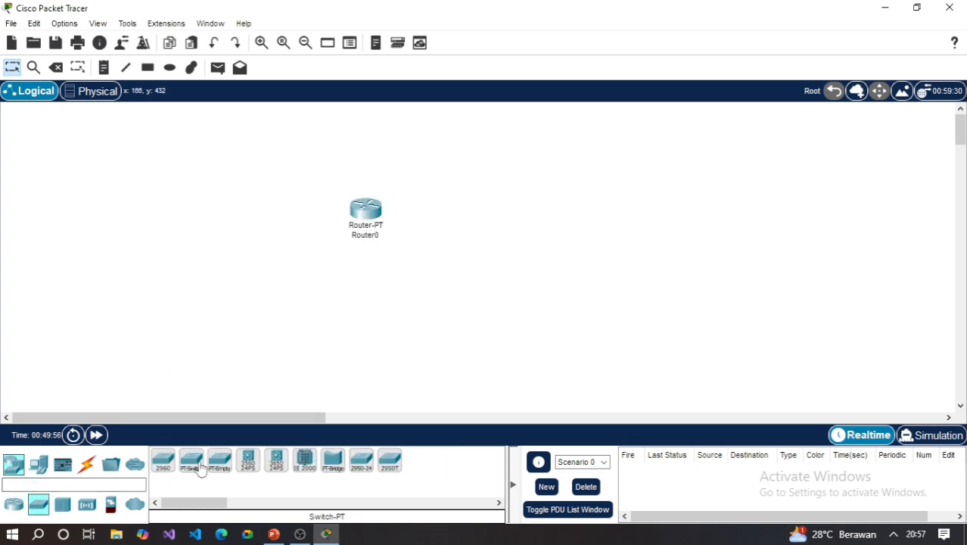
pyautogui.click(192, 462)
pyautogui.click(239, 308)
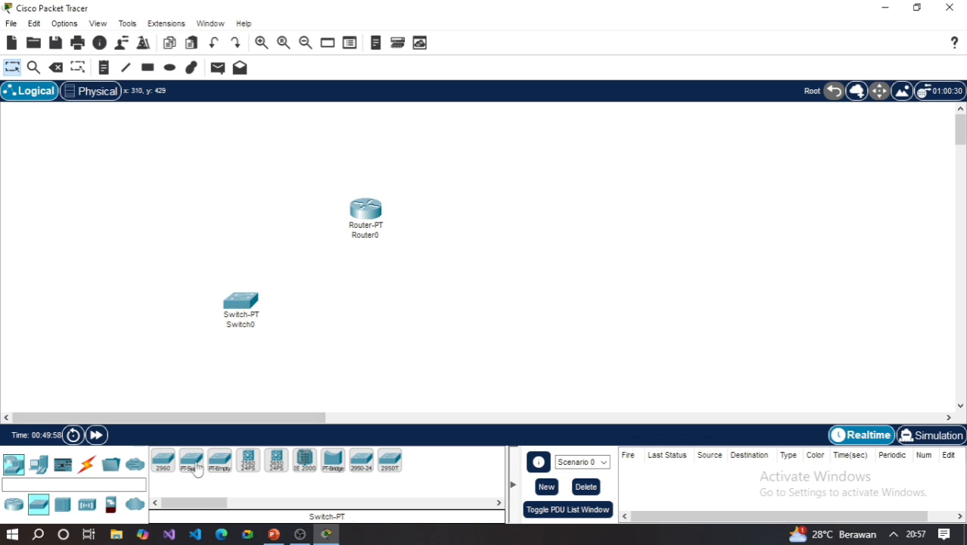
pyautogui.click(192, 461)
pyautogui.click(348, 310)
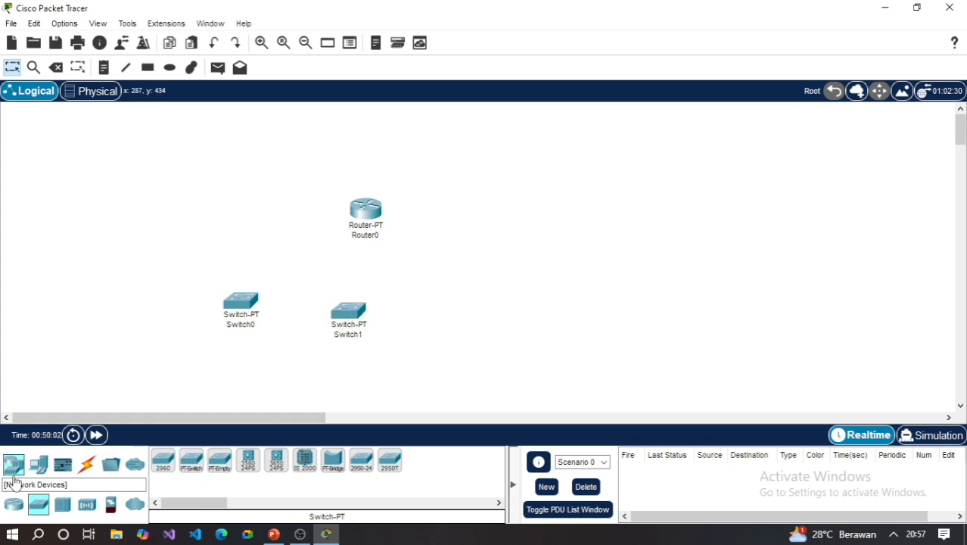
# Step: Place four PCs in a row below the switches, two on the left side and two on the right side
pyautogui.click(38, 463)
pyautogui.click(162, 461)
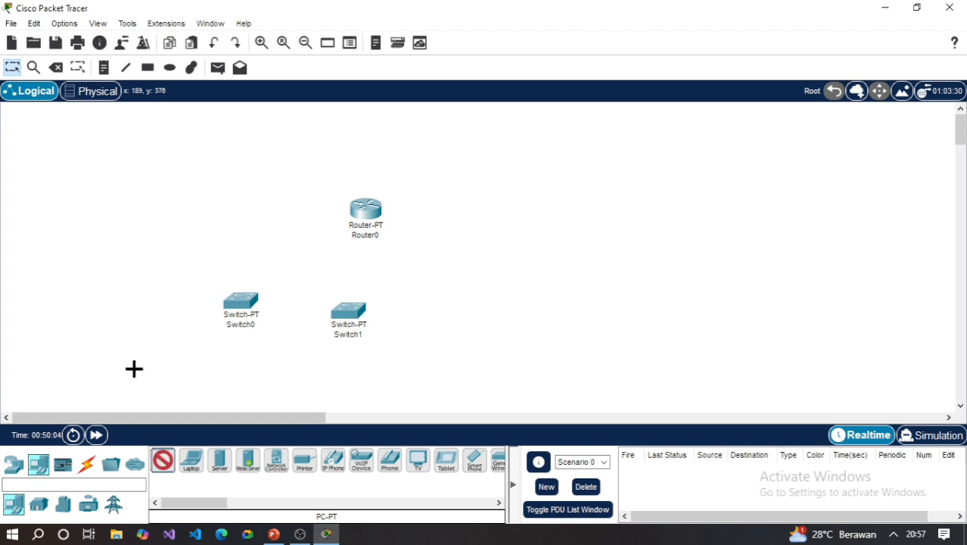
pyautogui.click(134, 369)
pyautogui.click(163, 460)
pyautogui.click(236, 358)
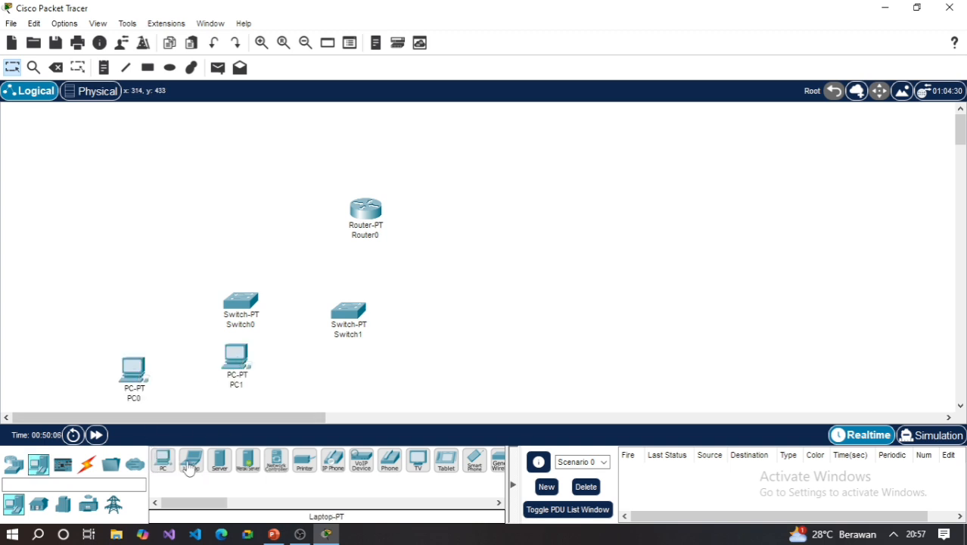
pyautogui.click(163, 460)
pyautogui.click(418, 365)
pyautogui.click(161, 464)
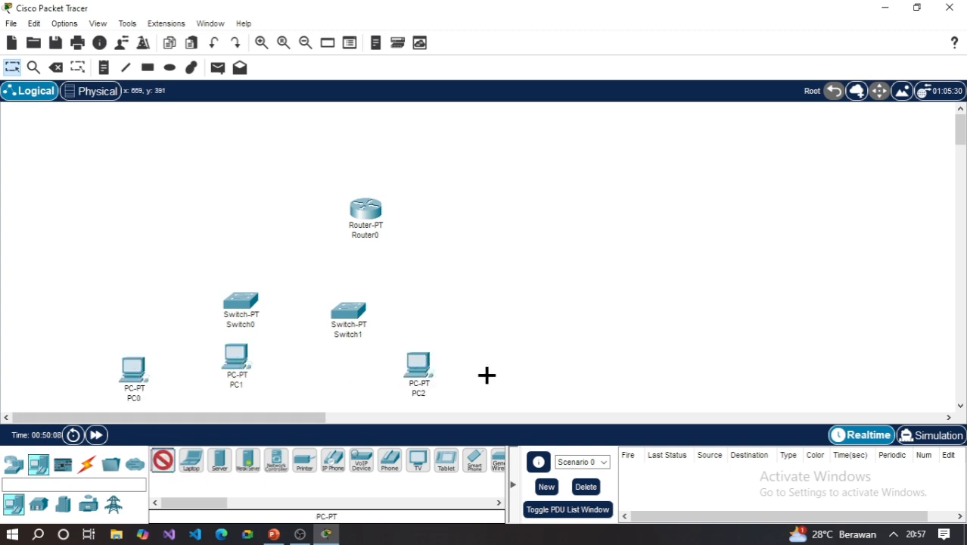
pyautogui.click(486, 374)
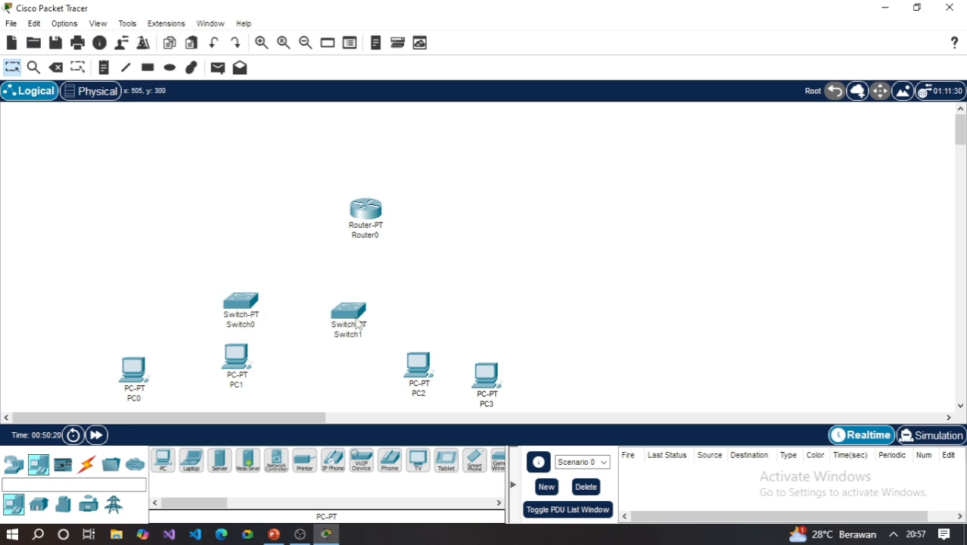
# Step: Move Switch1 to the right of the router and spread PC2 and PC3 apart beneath it
pyautogui.moveTo(359, 324); pyautogui.dragTo(506, 292)
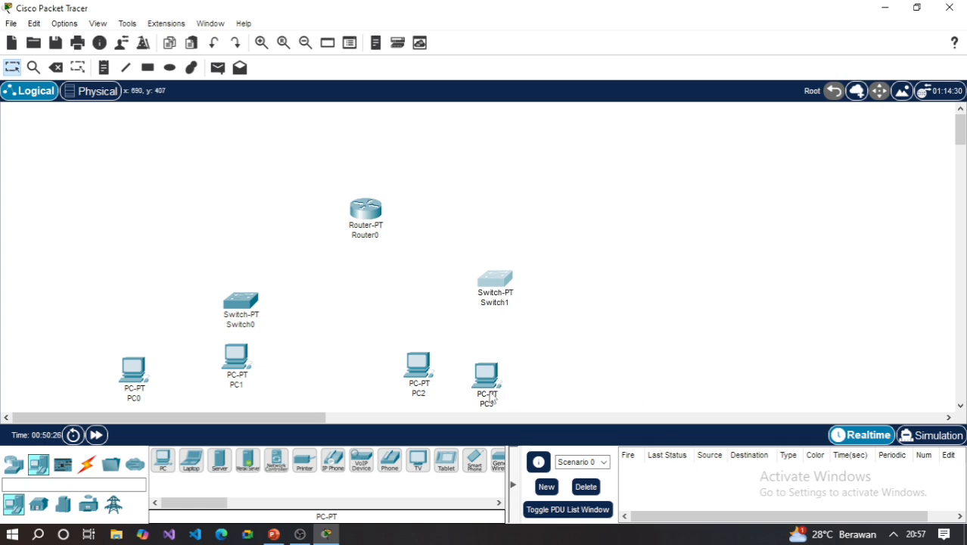
pyautogui.moveTo(491, 399); pyautogui.dragTo(576, 395)
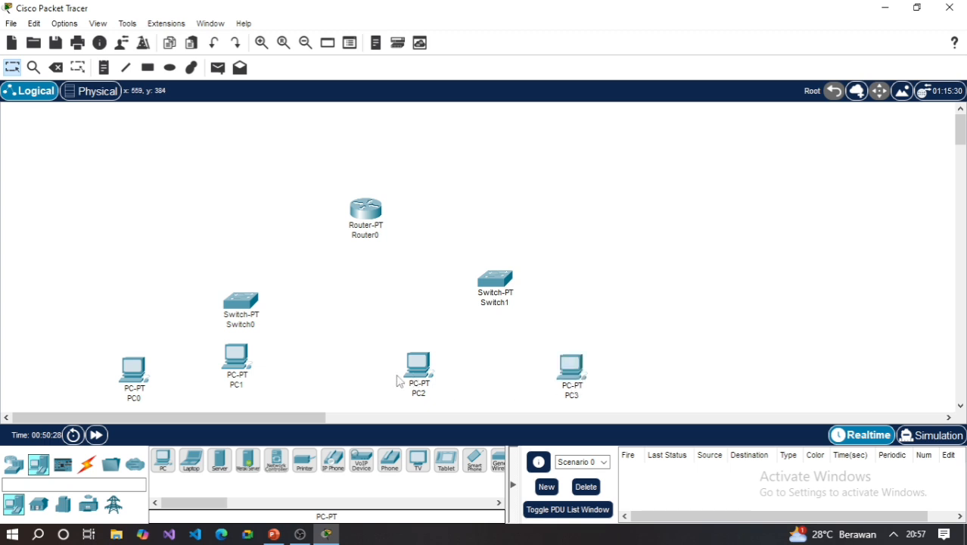
pyautogui.moveTo(413, 368); pyautogui.dragTo(446, 372)
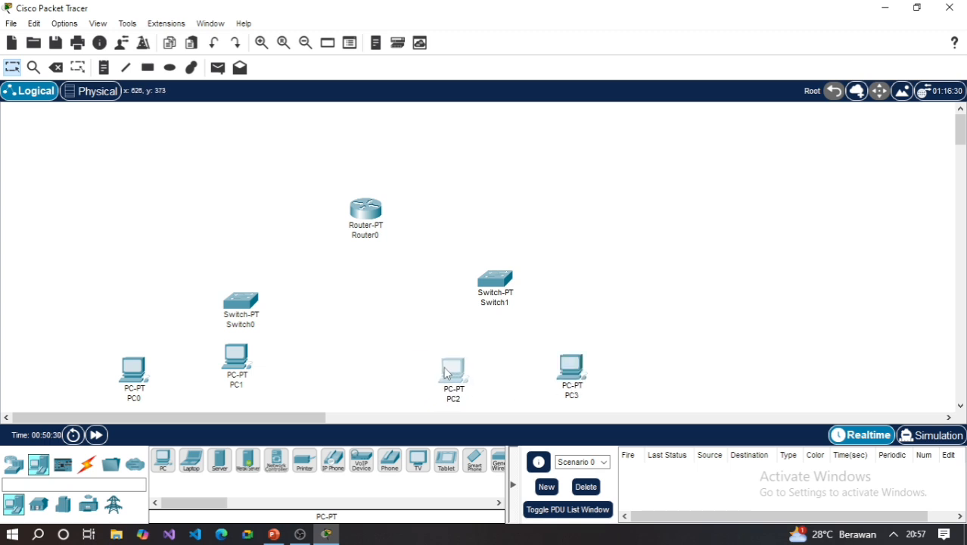
pyautogui.moveTo(493, 282); pyautogui.dragTo(511, 289)
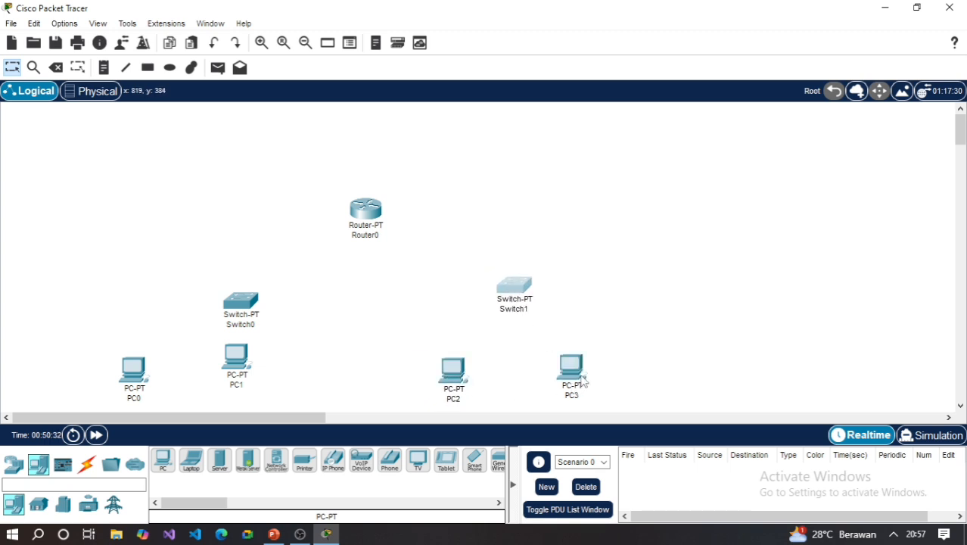
pyautogui.moveTo(583, 382); pyautogui.dragTo(589, 386)
# Step: Move Router0 higher between the two switches and arrange PC0 and PC1 evenly on either side below Switch0
pyautogui.moveTo(380, 237); pyautogui.dragTo(400, 195)
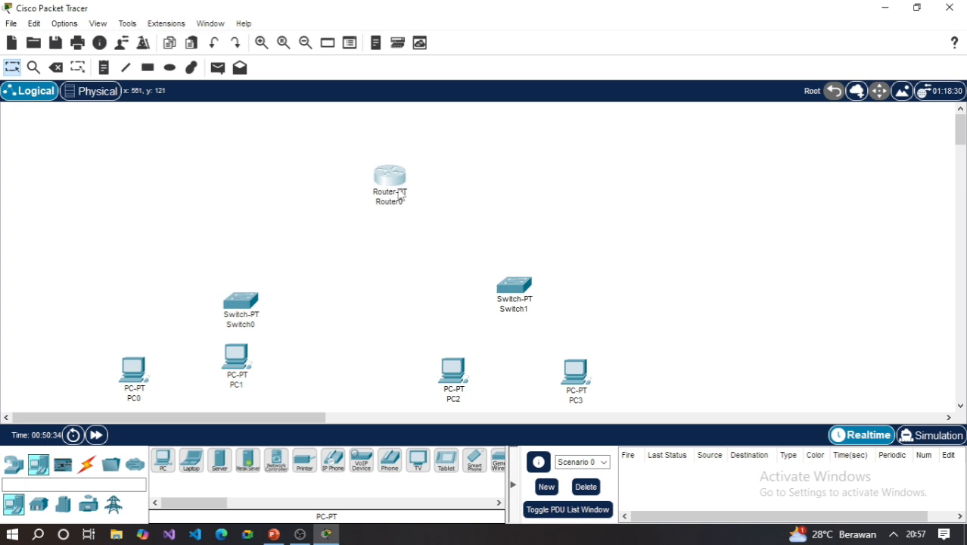
pyautogui.moveTo(242, 304); pyautogui.dragTo(223, 279)
pyautogui.moveTo(237, 358); pyautogui.dragTo(277, 367)
pyautogui.moveTo(134, 379)
pyautogui.mouseDown()
pyautogui.moveTo(159, 376)
pyautogui.moveTo(148, 376)
pyautogui.mouseUp()
pyautogui.moveTo(228, 280); pyautogui.dragTo(226, 290)
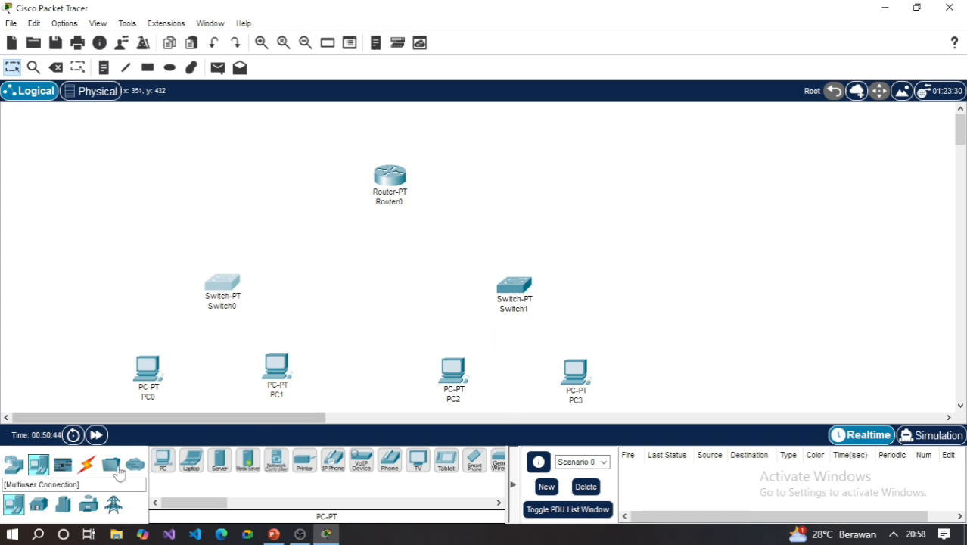
# Step: Connect PC0's FastEthernet0 to Switch0's FastEthernet0/1 with a copper straight-through cable
pyautogui.click(86, 465)
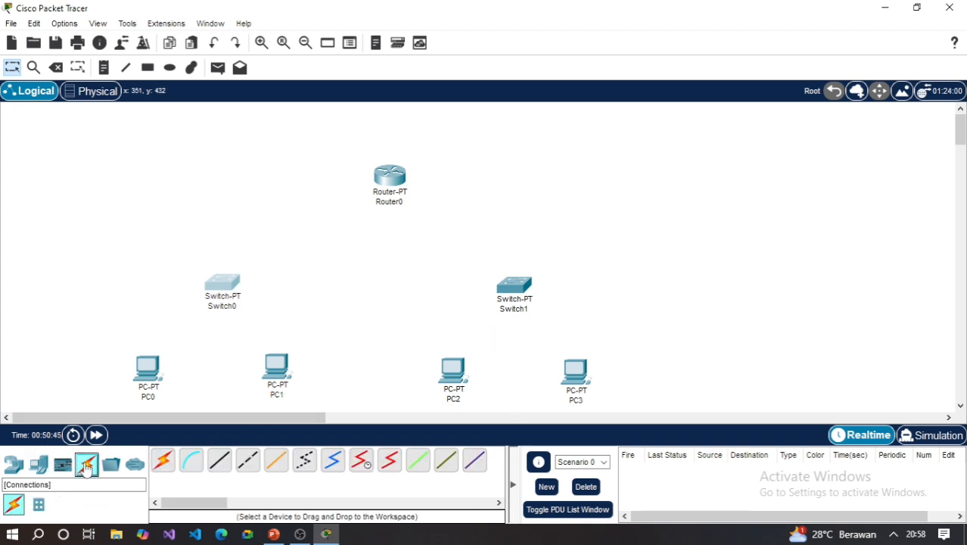
pyautogui.click(220, 464)
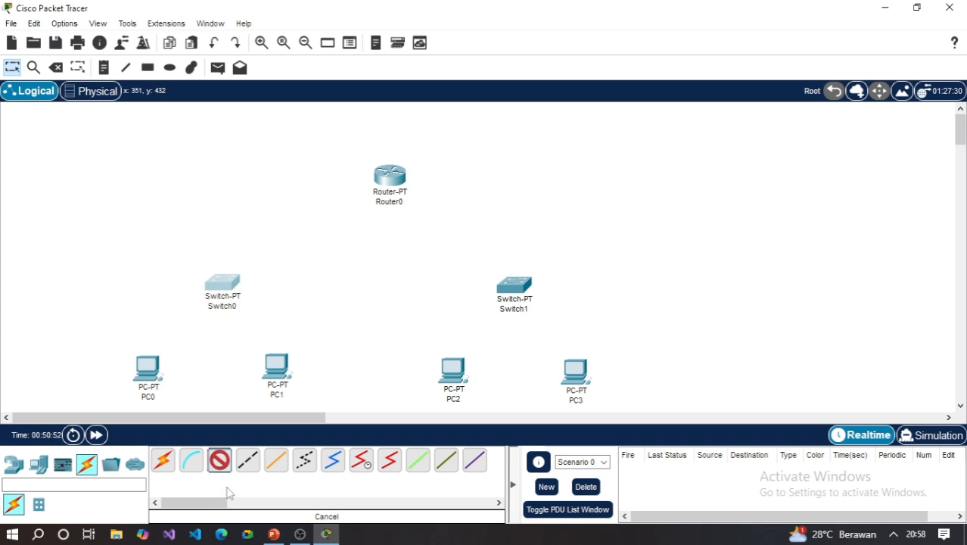
pyautogui.click(227, 484)
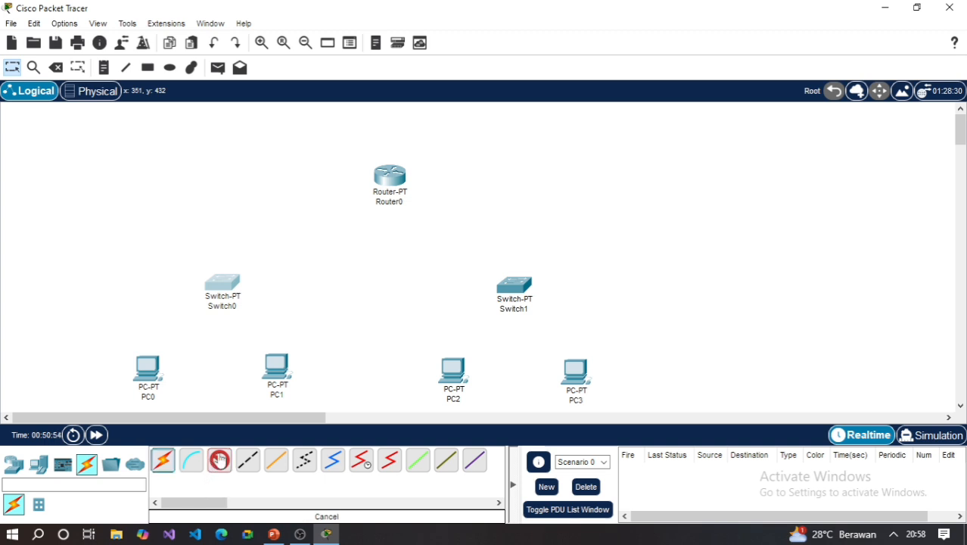
pyautogui.click(220, 462)
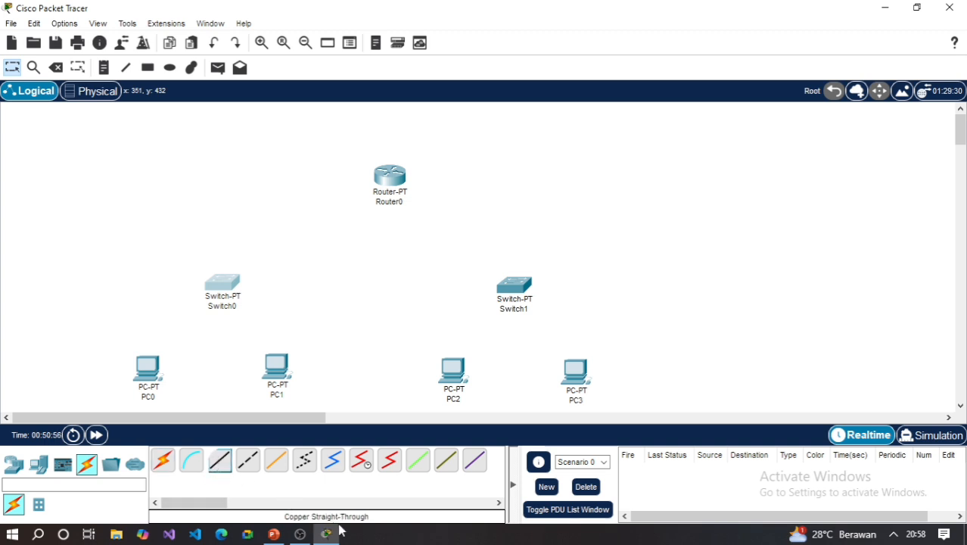
pyautogui.click(227, 467)
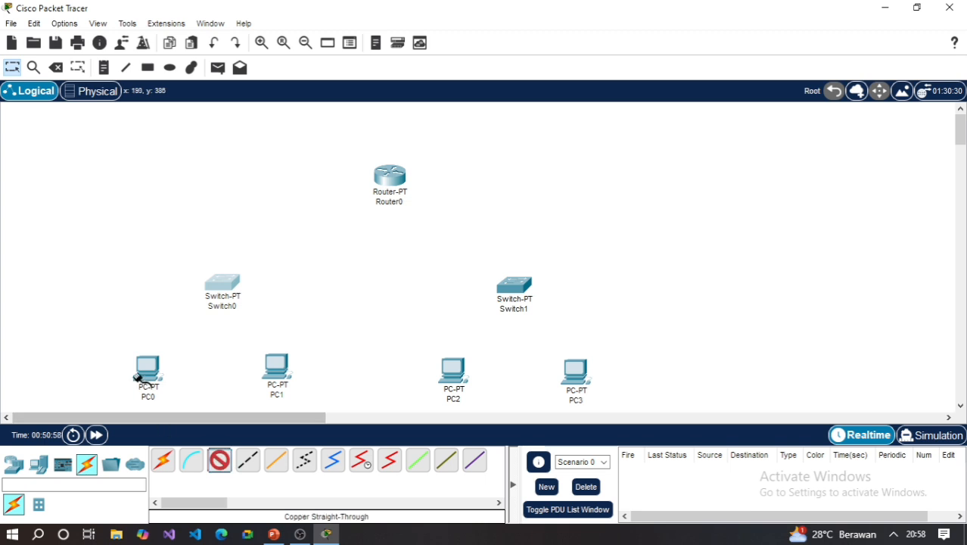
pyautogui.click(149, 373)
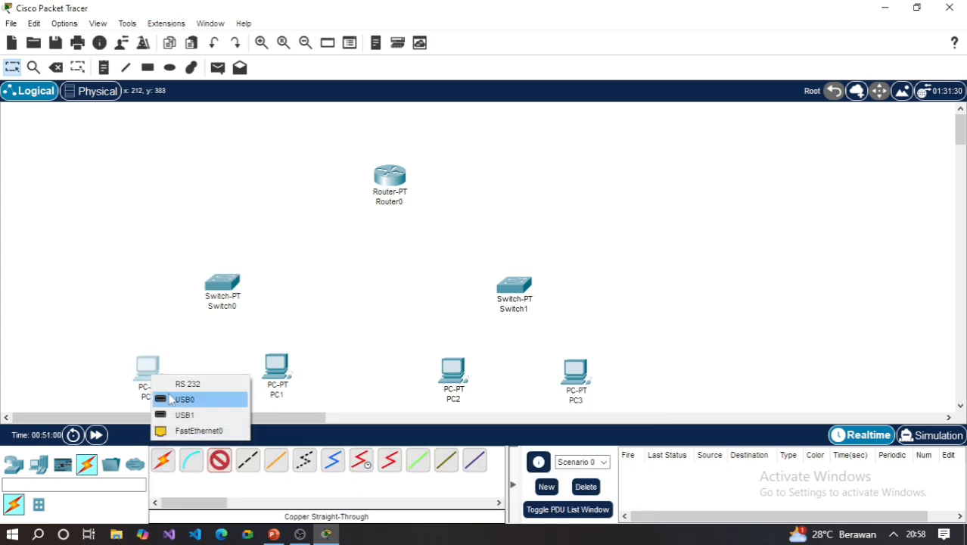
pyautogui.click(190, 430)
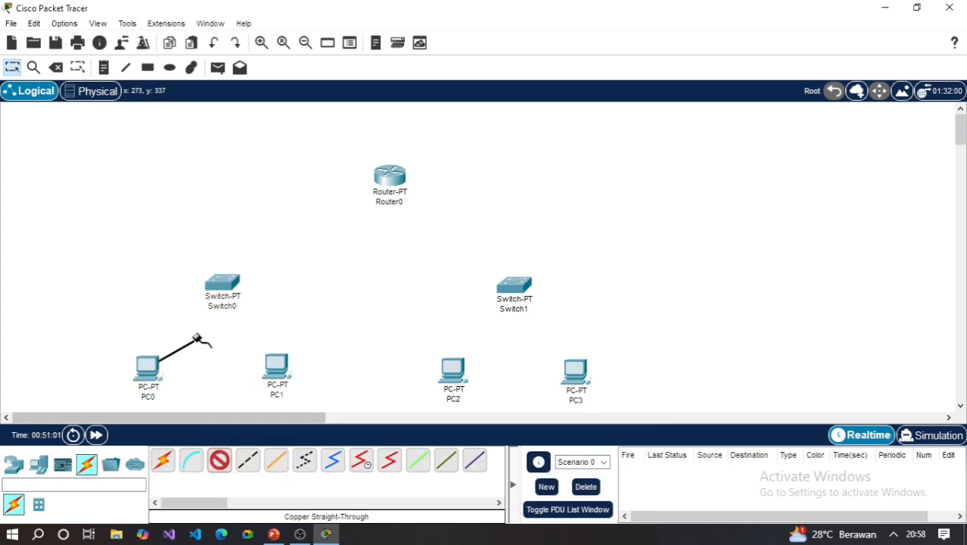
pyautogui.click(222, 285)
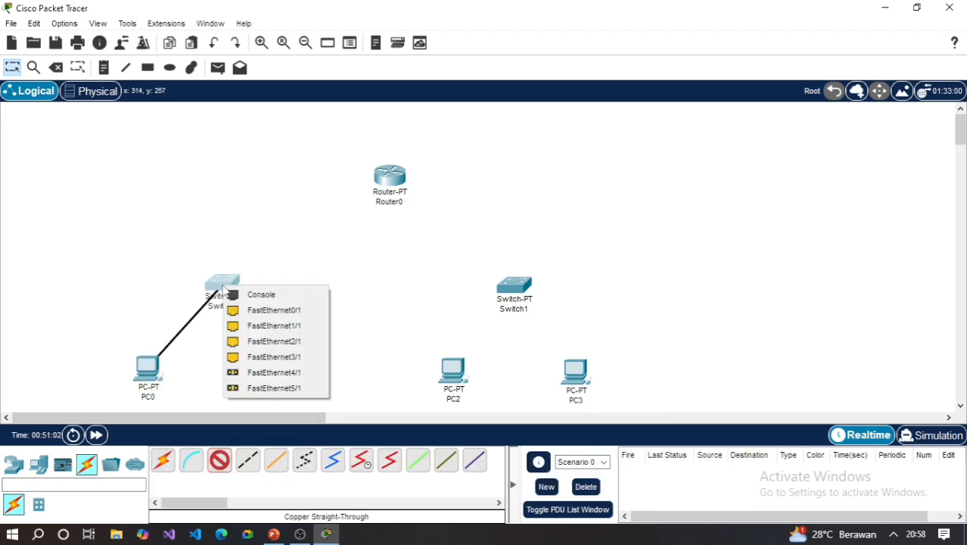
pyautogui.click(239, 310)
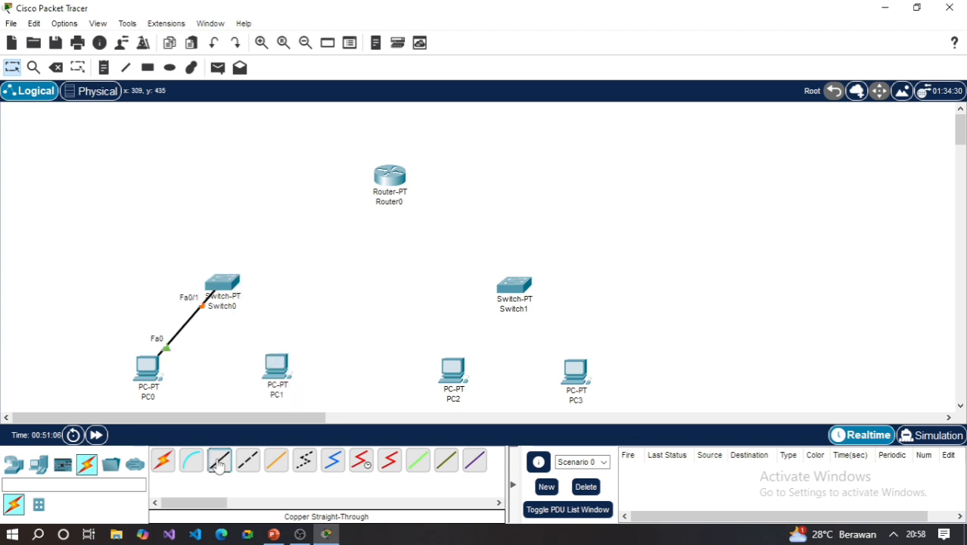
# Step: Connect PC1's FastEthernet0 to Switch0's FastEthernet1/1 with a copper straight-through cable
pyautogui.click(284, 374)
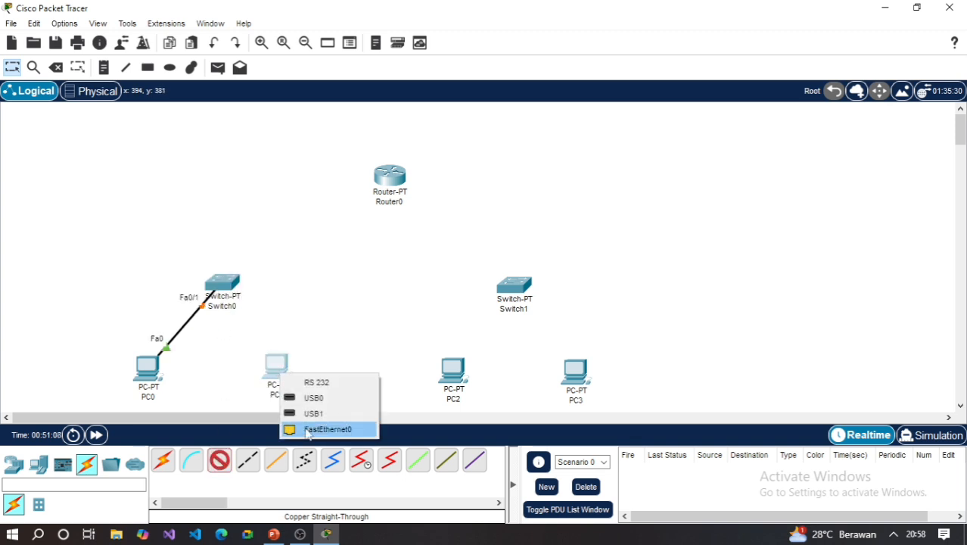
pyautogui.click(306, 429)
pyautogui.click(222, 283)
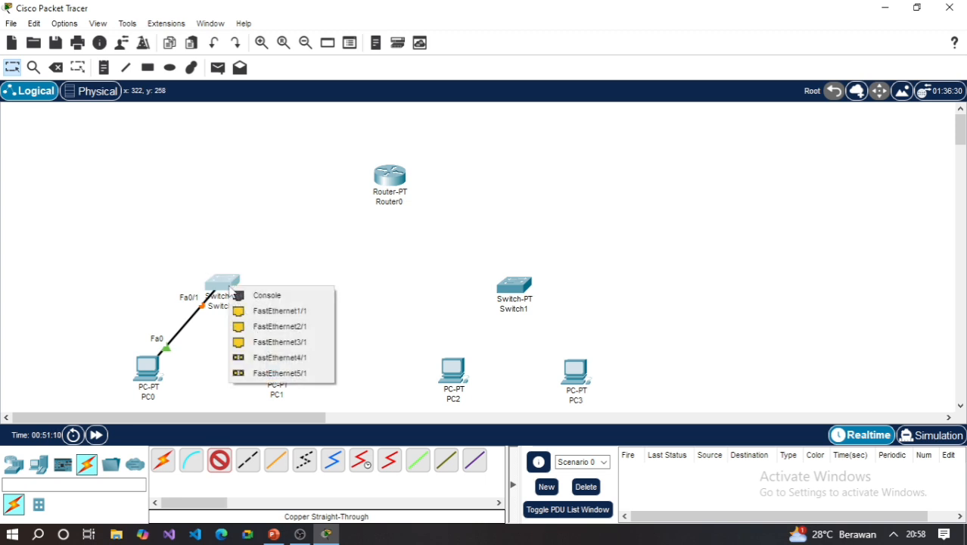
pyautogui.click(269, 313)
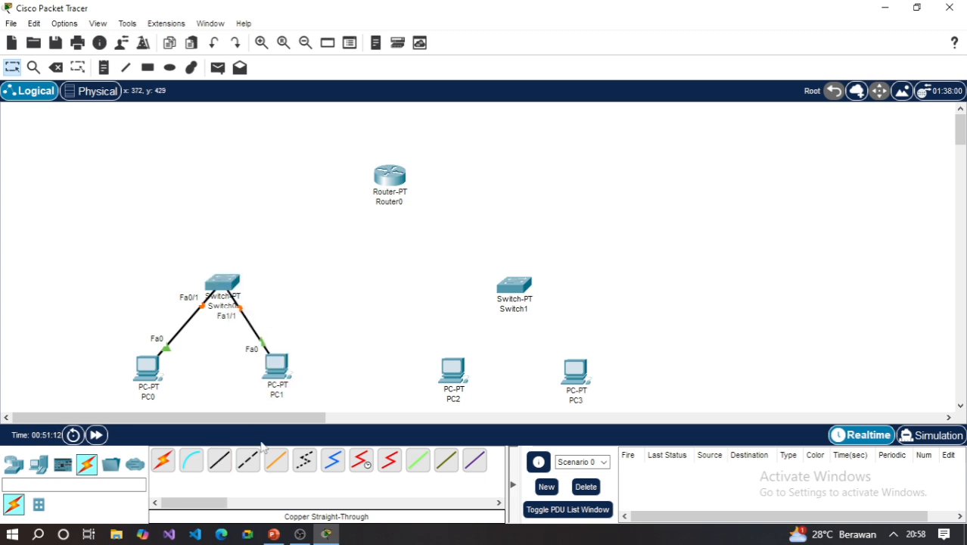
# Step: Connect PC2's FastEthernet0 to Switch1's FastEthernet0/1 with a copper straight-through cable
pyautogui.click(458, 375)
pyautogui.click(500, 428)
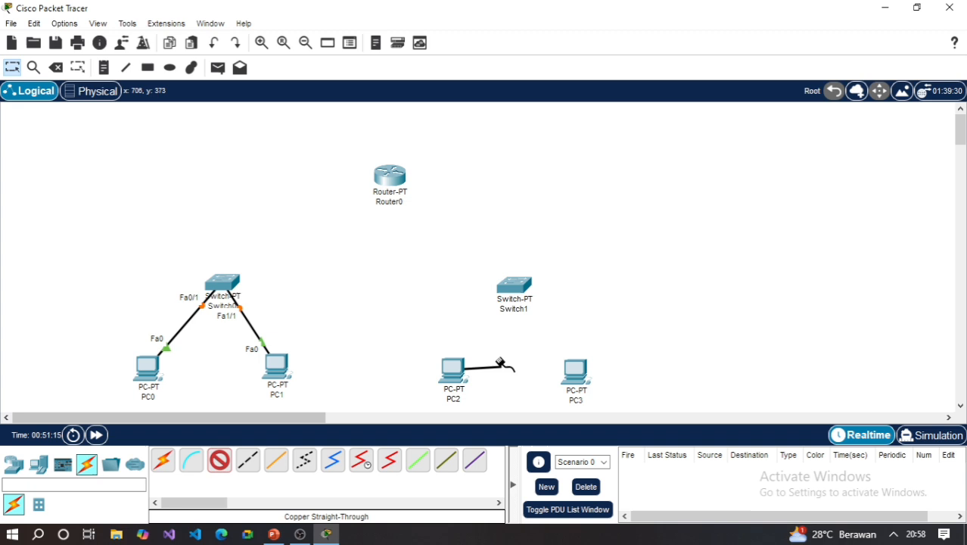
pyautogui.click(515, 285)
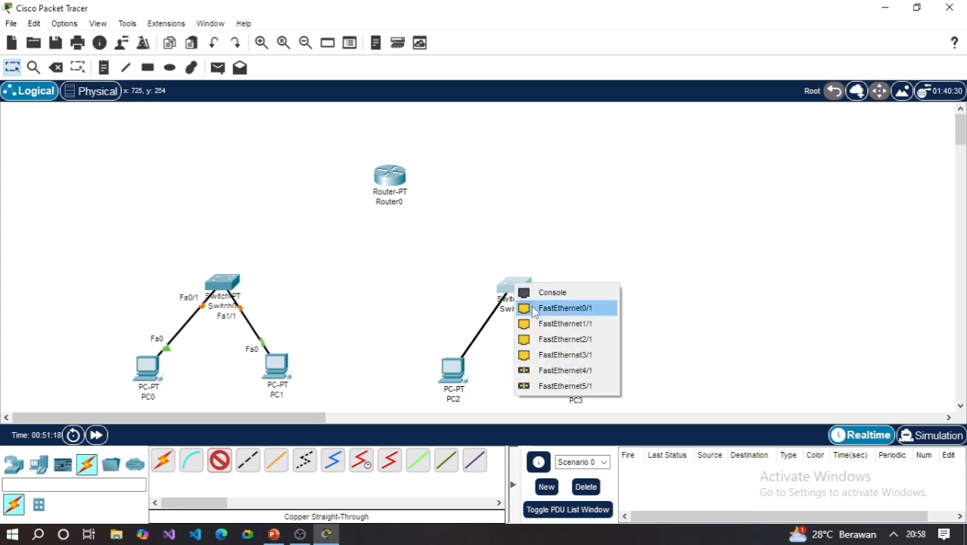
pyautogui.click(534, 309)
# Step: Connect PC3's FastEthernet0 to Switch1's FastEthernet1/1 with a copper straight-through cable and move Switch1 slightly lower
pyautogui.click(220, 460)
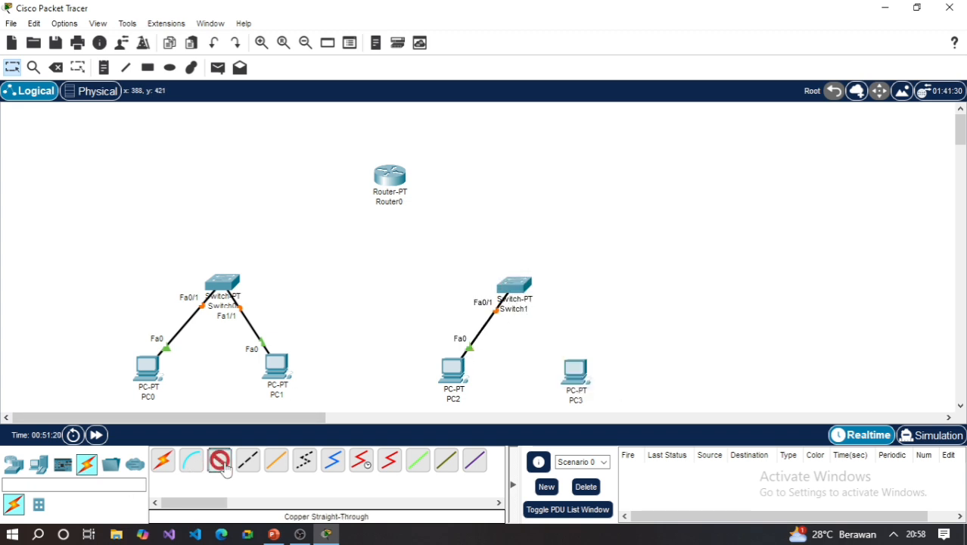
pyautogui.click(577, 379)
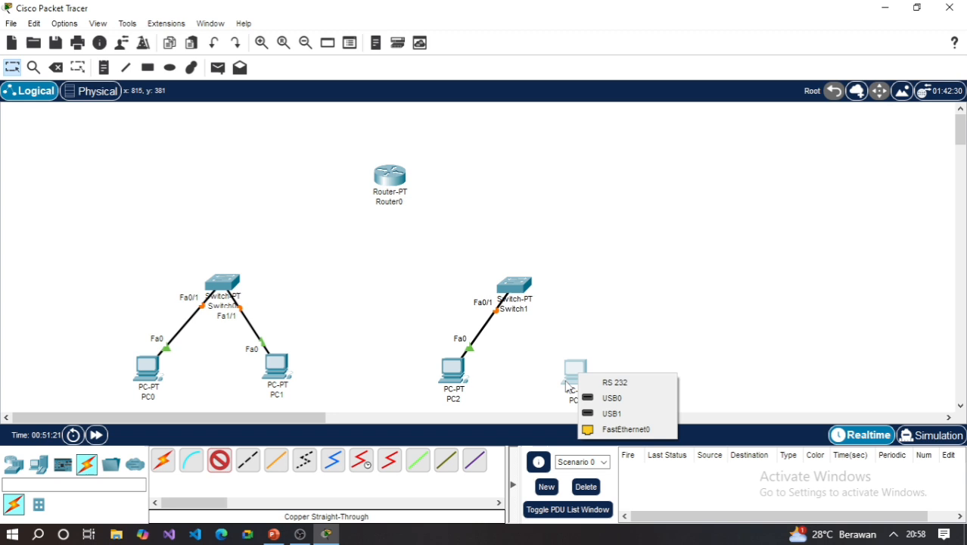
pyautogui.click(603, 430)
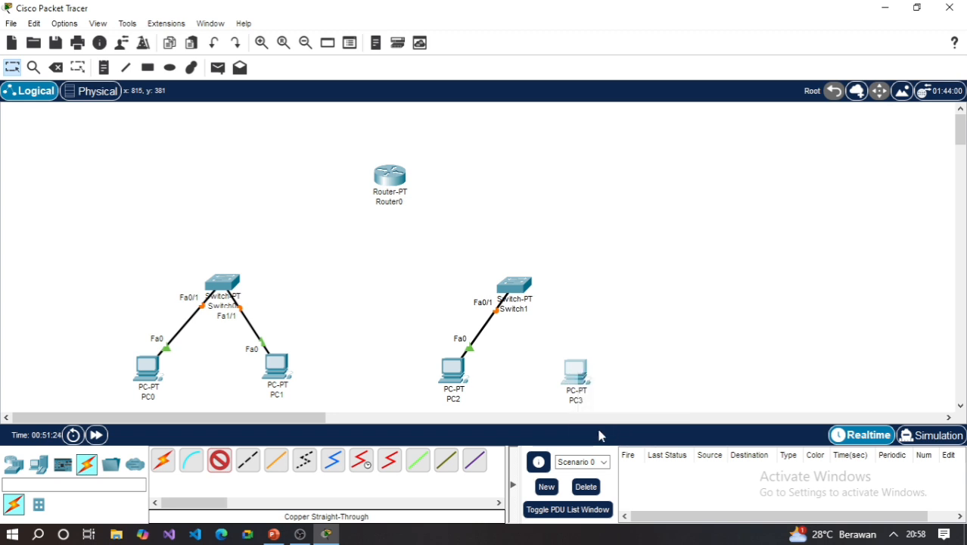
pyautogui.click(517, 284)
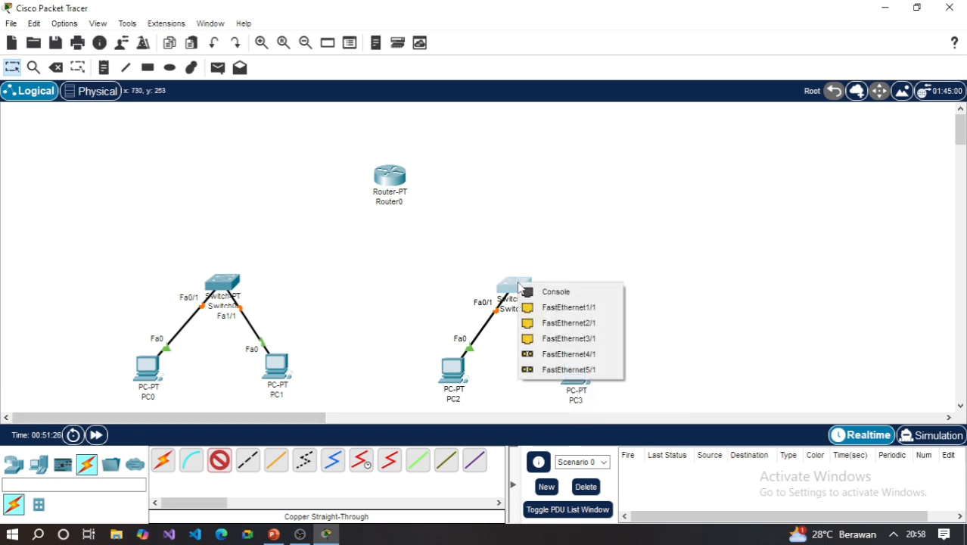
pyautogui.click(578, 309)
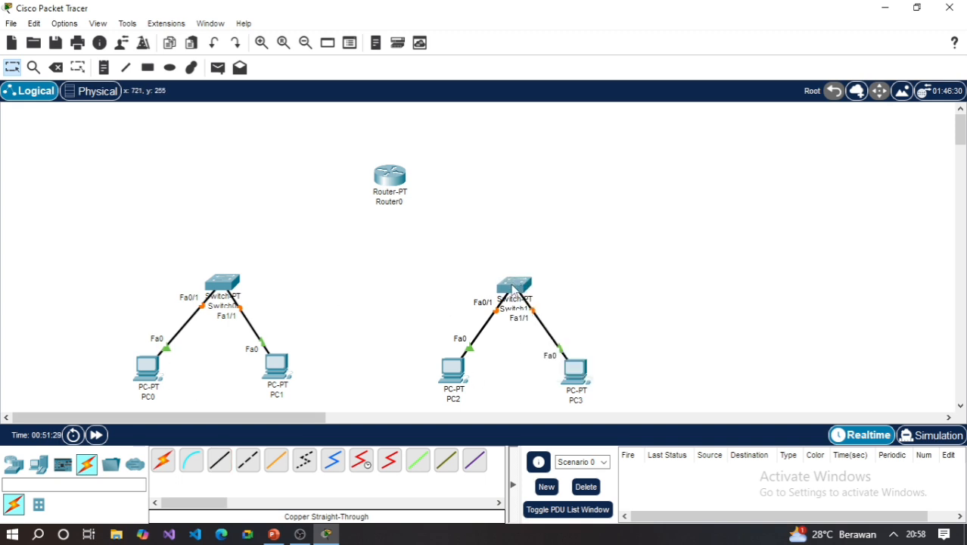
pyautogui.moveTo(512, 285); pyautogui.dragTo(517, 298)
# Step: Connect Switch0's FastEthernet2/1 to Router0's FastEthernet0/0 with a copper straight-through cable
pyautogui.click(216, 464)
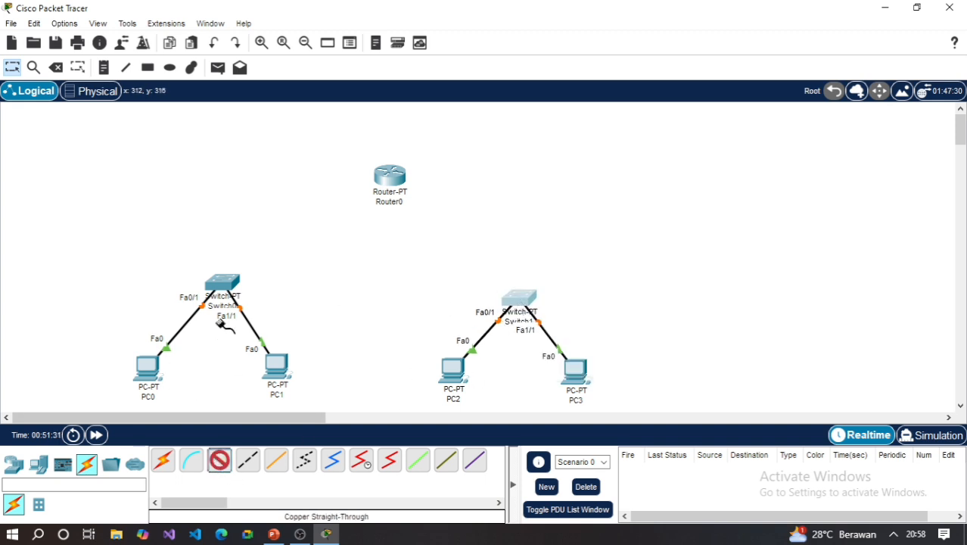
pyautogui.moveTo(221, 282)
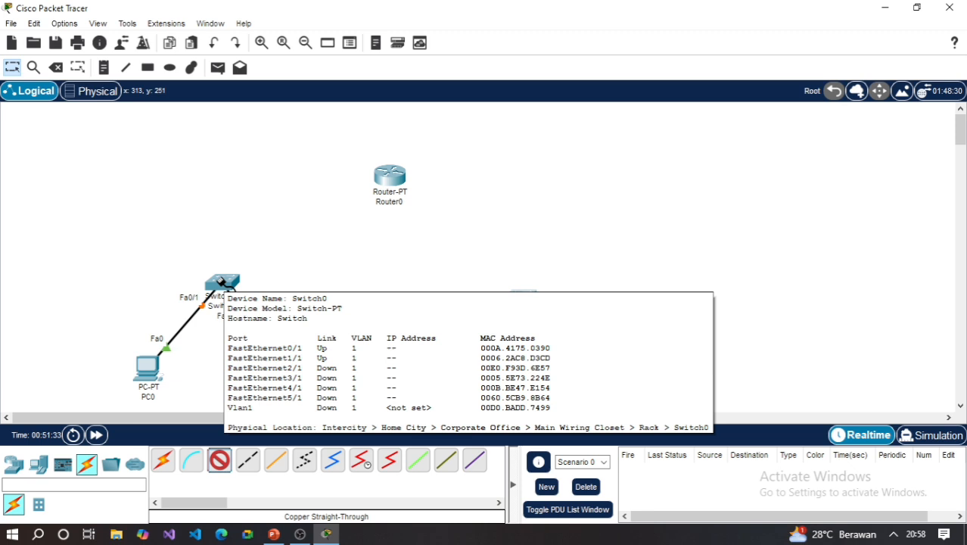
pyautogui.click(222, 282)
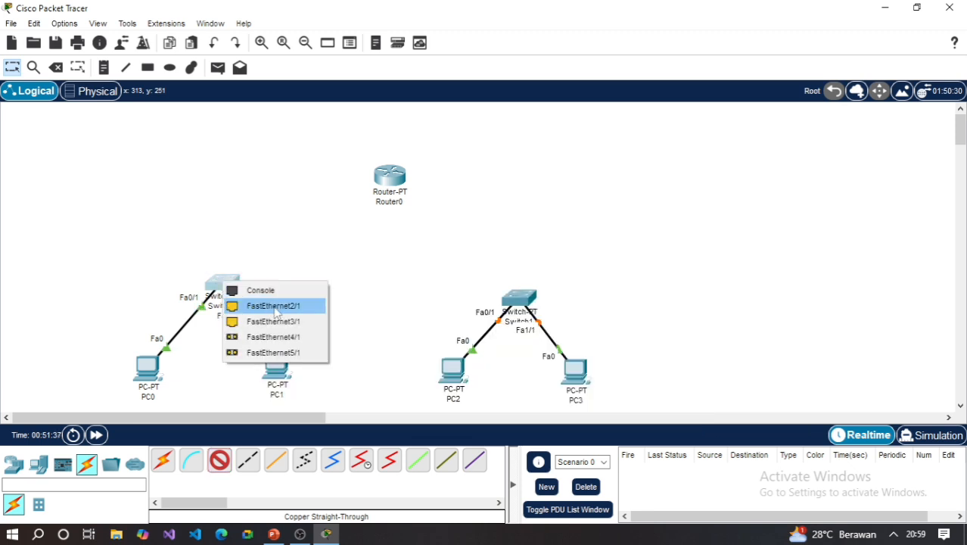
pyautogui.click(278, 306)
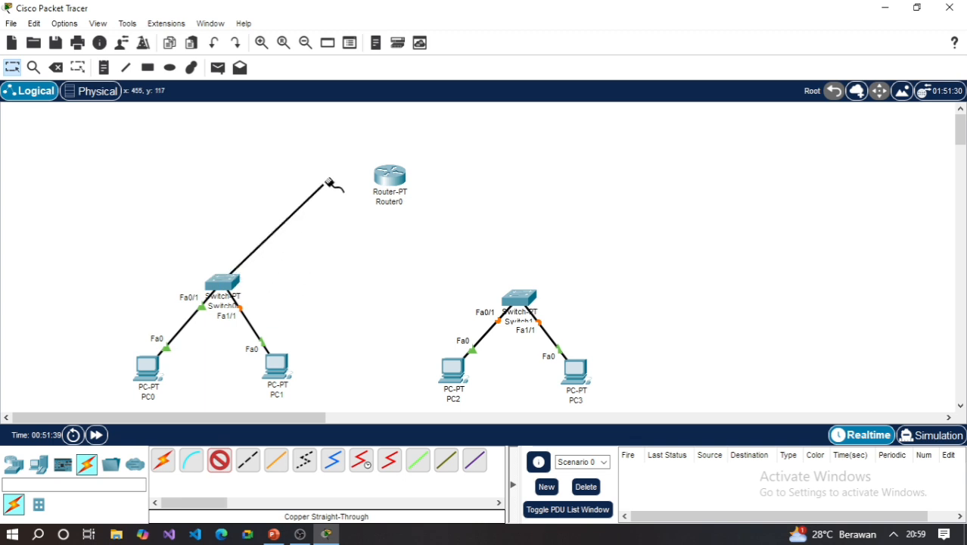
pyautogui.click(393, 179)
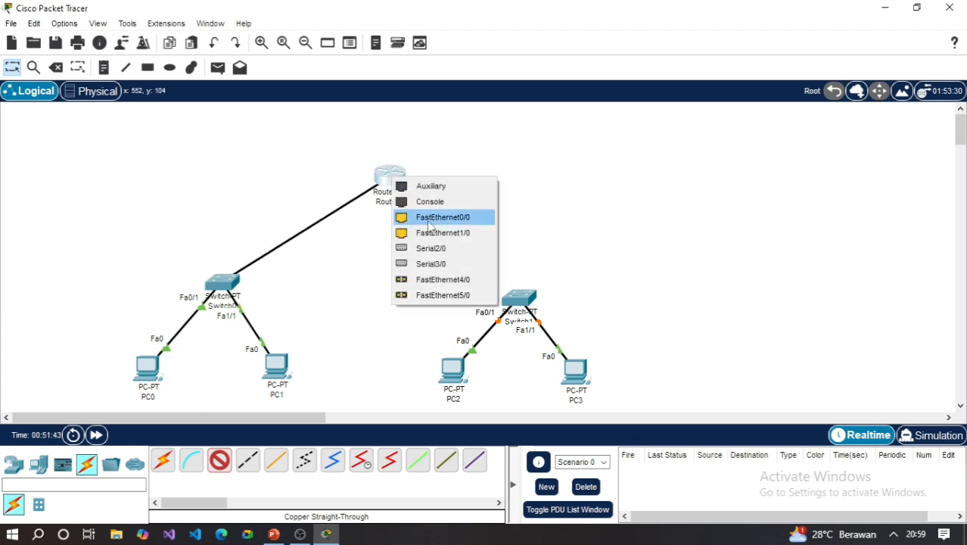
pyautogui.click(429, 217)
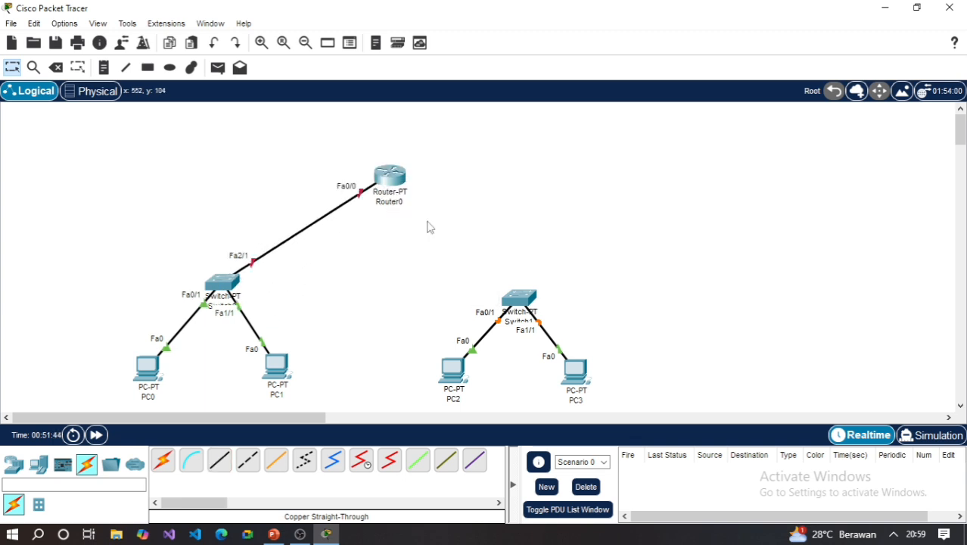
# Step: Connect Switch1's FastEthernet2/1 to Router0's FastEthernet1/0 with a copper straight-through cable
pyautogui.click(220, 463)
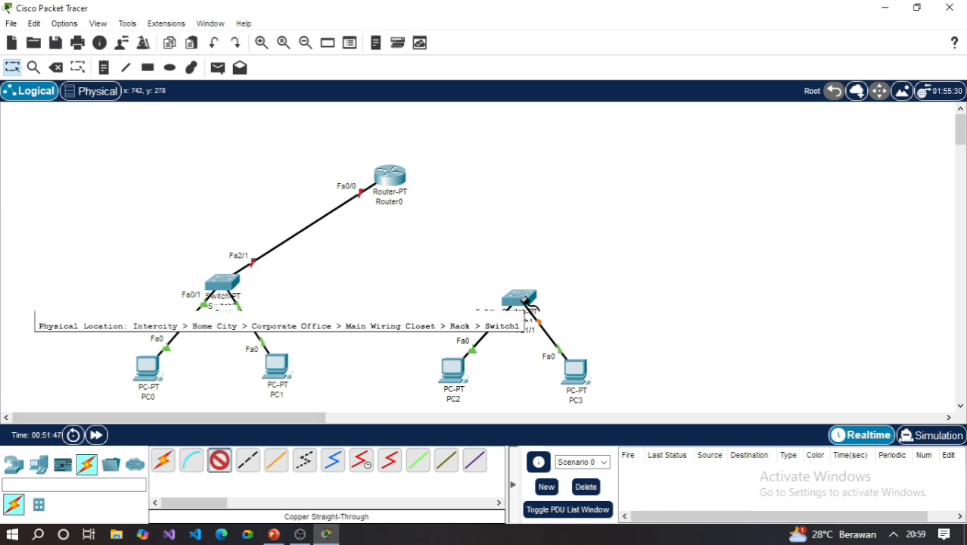
pyautogui.click(525, 299)
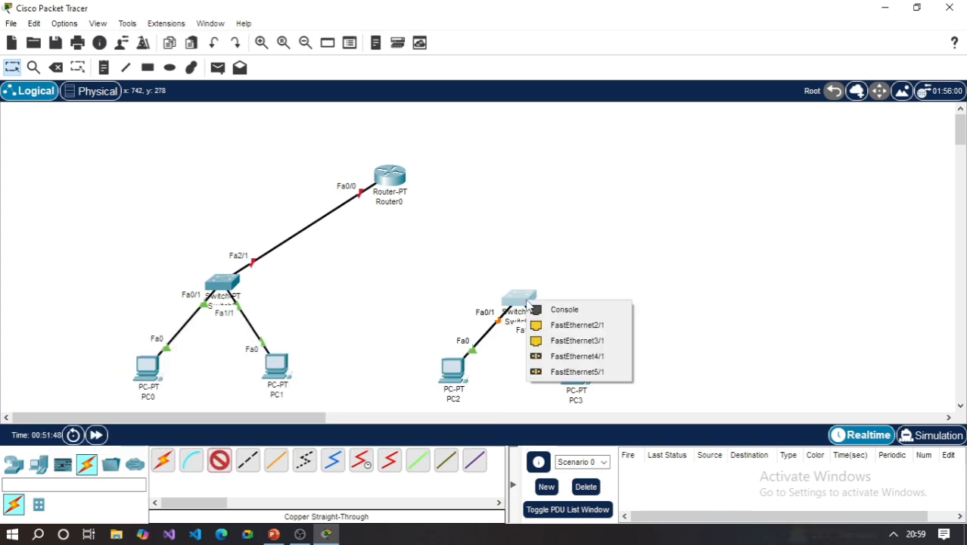
pyautogui.click(564, 329)
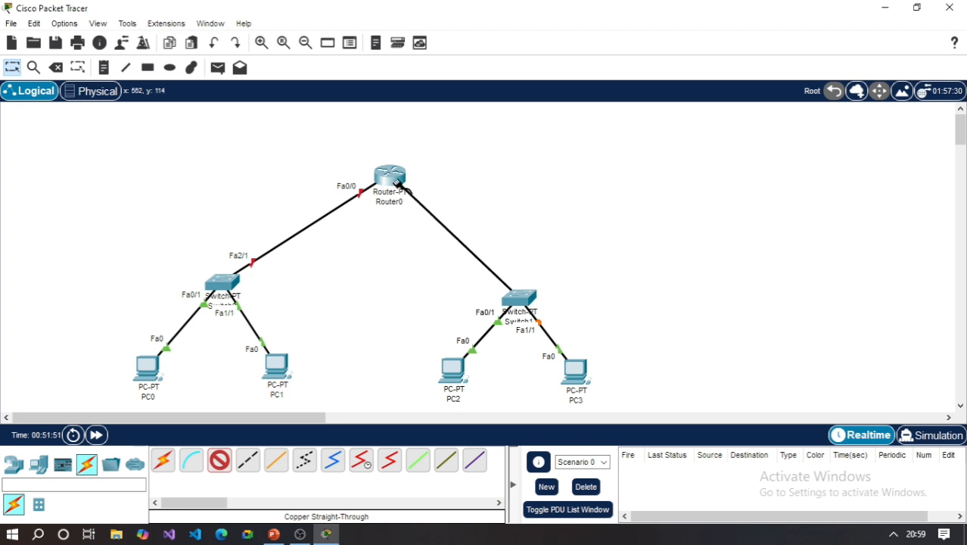
pyautogui.click(402, 179)
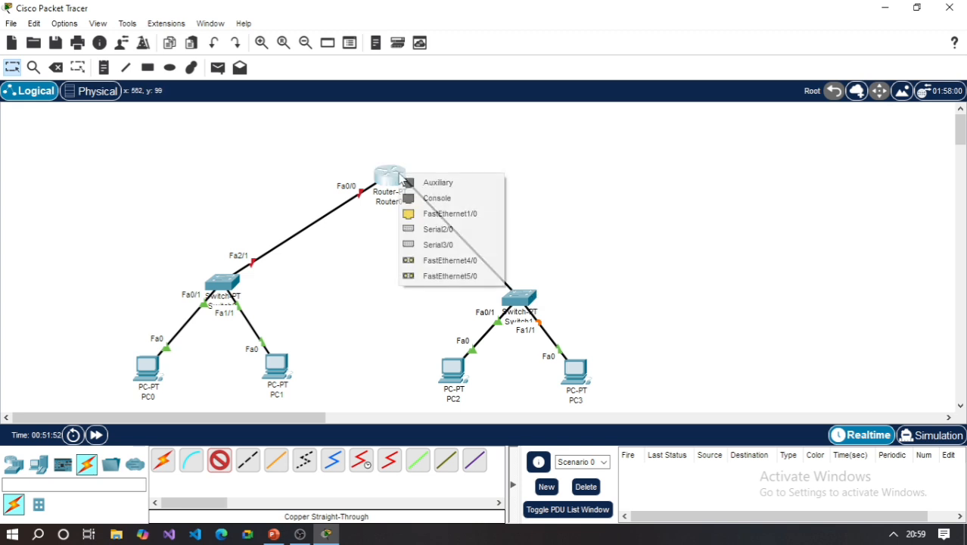
pyautogui.click(450, 214)
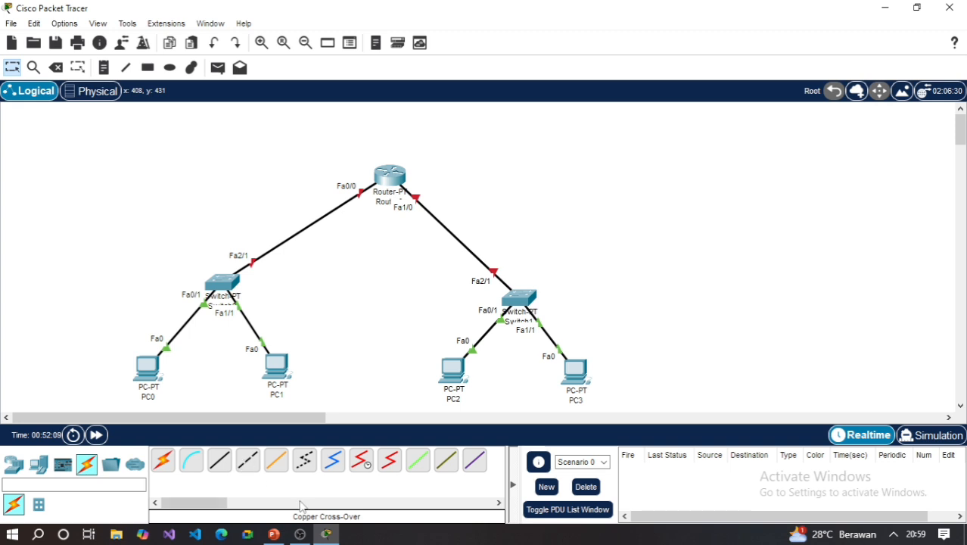
# Step: Link Switch0's FastEthernet3/1 to Switch1's FastEthernet3/1 with a copper cross-over cable
pyautogui.click(246, 462)
pyautogui.click(225, 286)
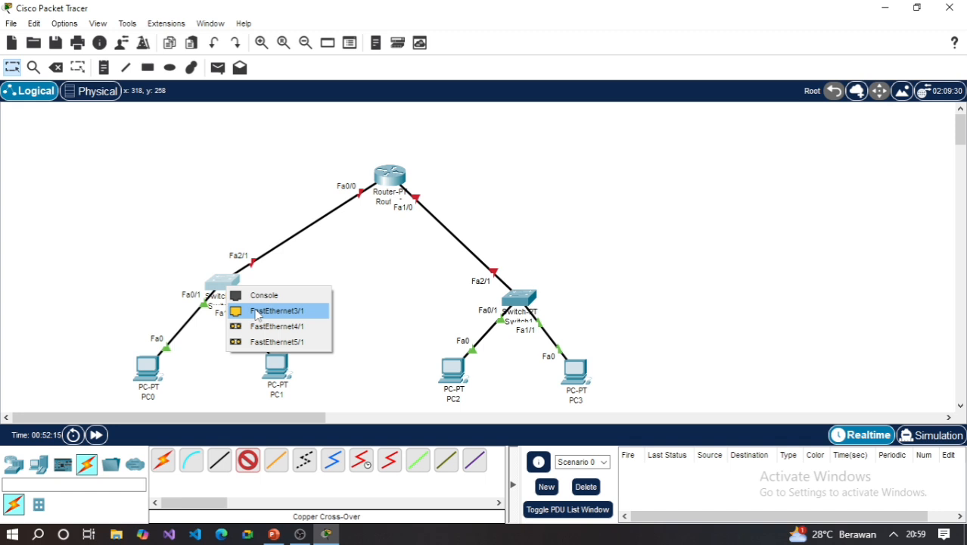
pyautogui.click(256, 315)
pyautogui.click(517, 299)
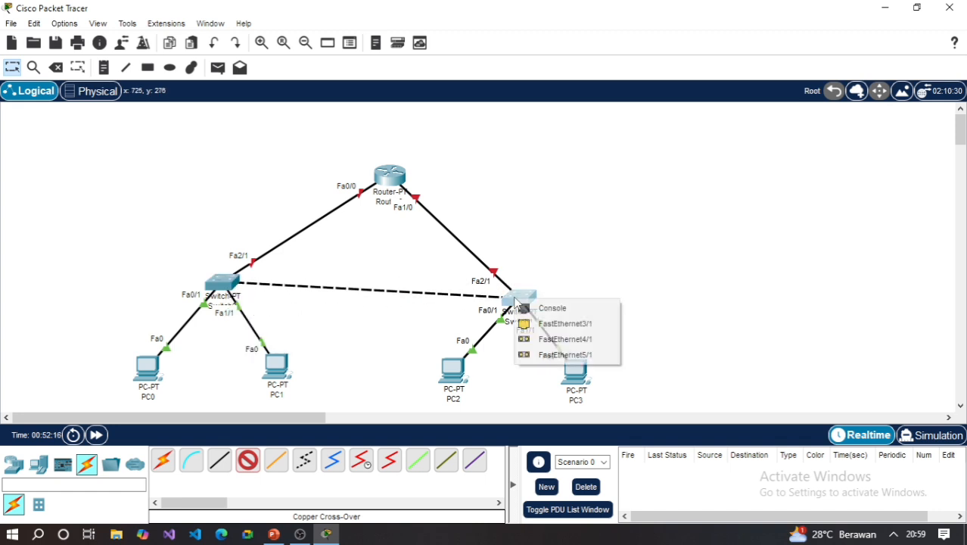
pyautogui.click(548, 324)
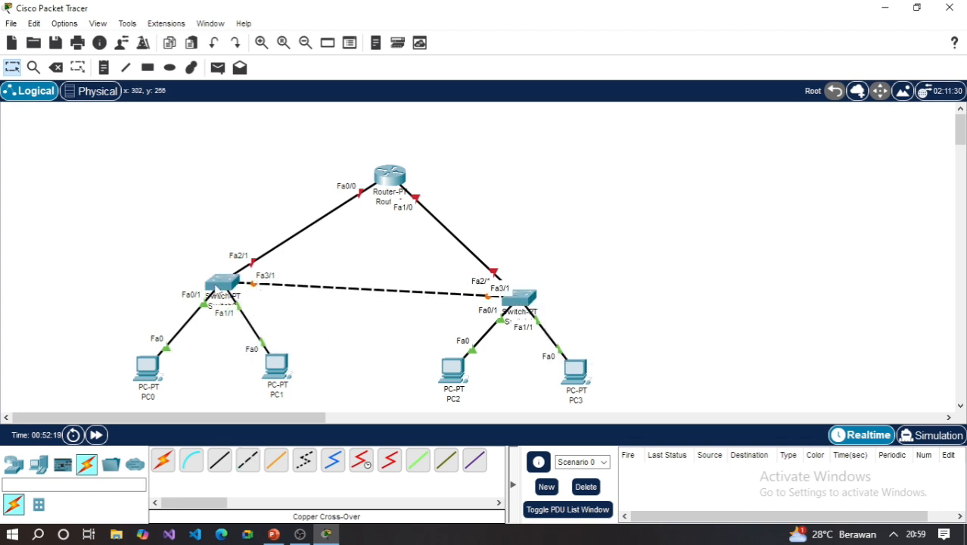
# Step: Level Switch0 and Switch1 with each other and centre Router0 above the link between them
pyautogui.moveTo(227, 291); pyautogui.dragTo(220, 303)
pyautogui.moveTo(524, 306); pyautogui.dragTo(523, 301)
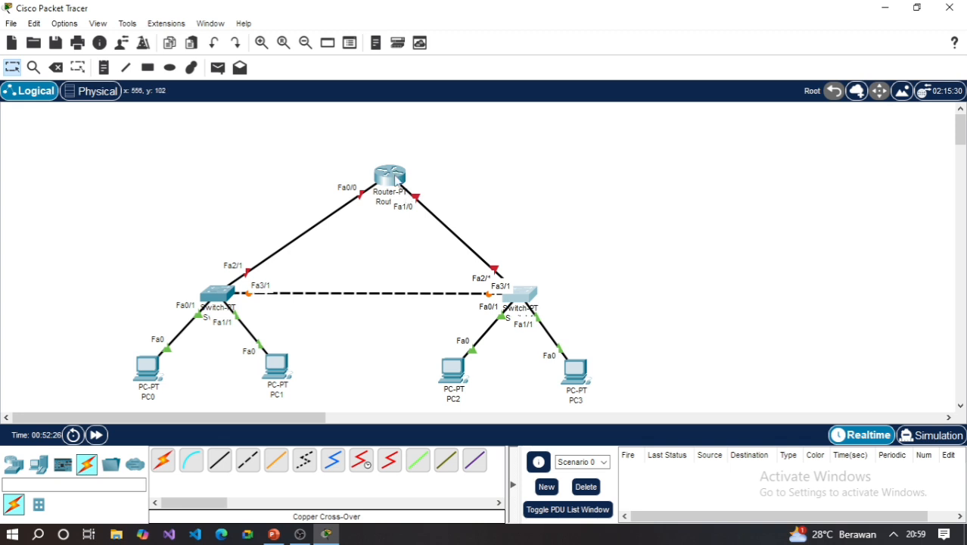
pyautogui.moveTo(395, 178); pyautogui.dragTo(379, 184)
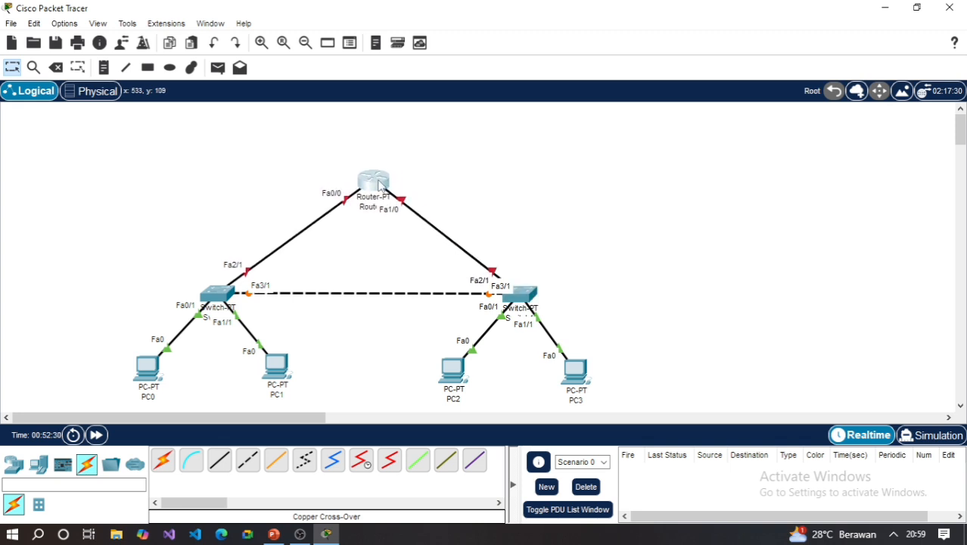
pyautogui.moveTo(374, 197); pyautogui.dragTo(380, 195)
# Step: Move Switch1 farther away from Switch0 and shift PC2 and PC3 so they sit evenly on either side below it
pyautogui.moveTo(535, 308); pyautogui.dragTo(559, 307)
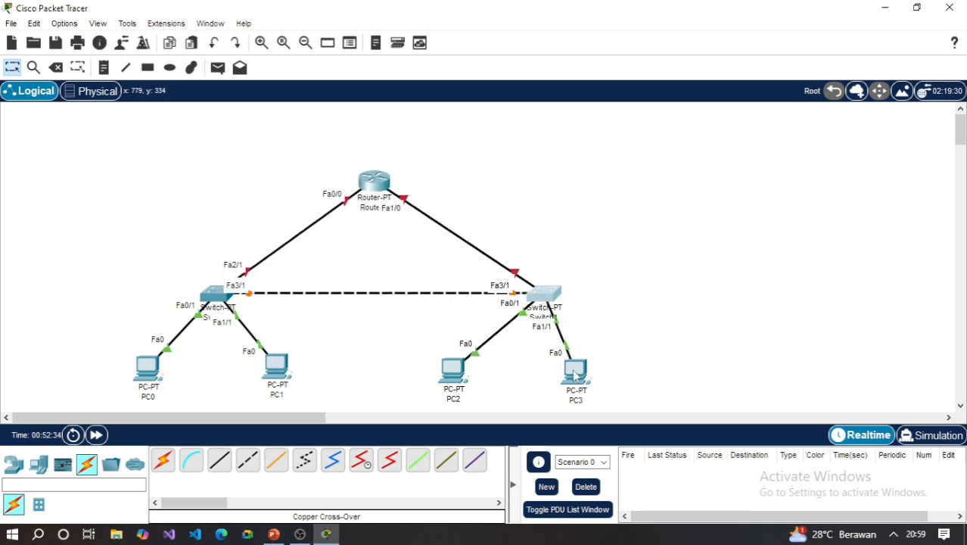
pyautogui.moveTo(576, 371); pyautogui.dragTo(621, 373)
pyautogui.moveTo(458, 374); pyautogui.dragTo(493, 374)
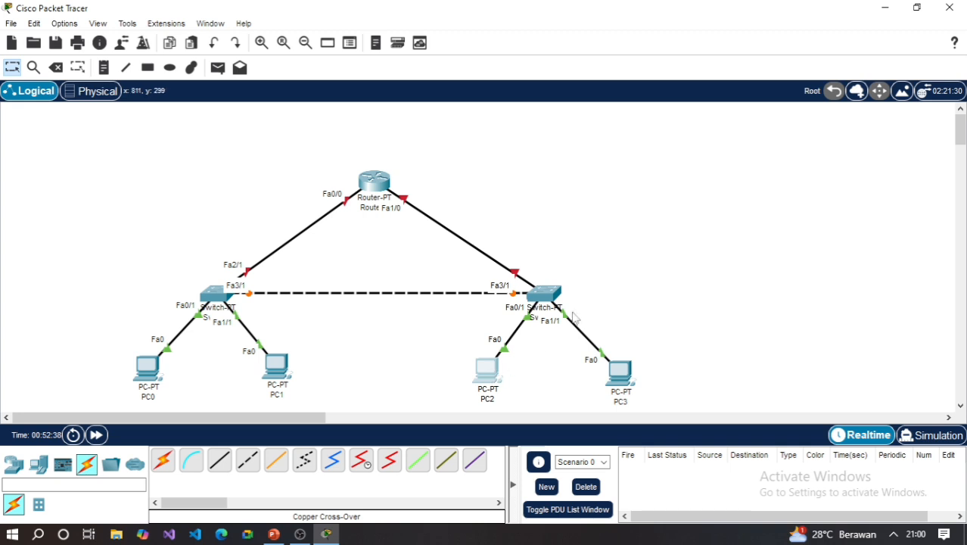
pyautogui.click(546, 299)
pyautogui.moveTo(546, 298); pyautogui.dragTo(548, 298)
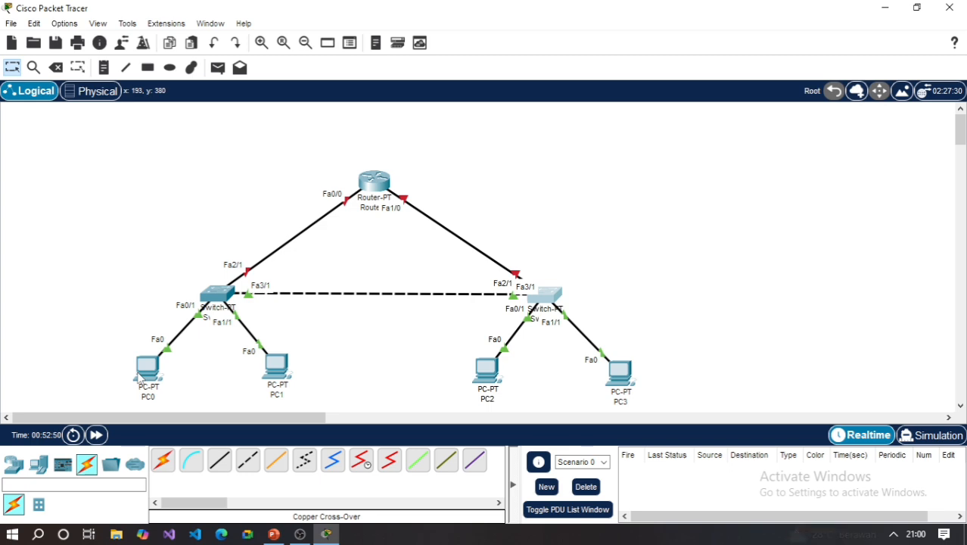
# Step: Open PC0's IP Configuration and set its static IPv4 default gateway to 192.168.5.1
pyautogui.click(150, 370)
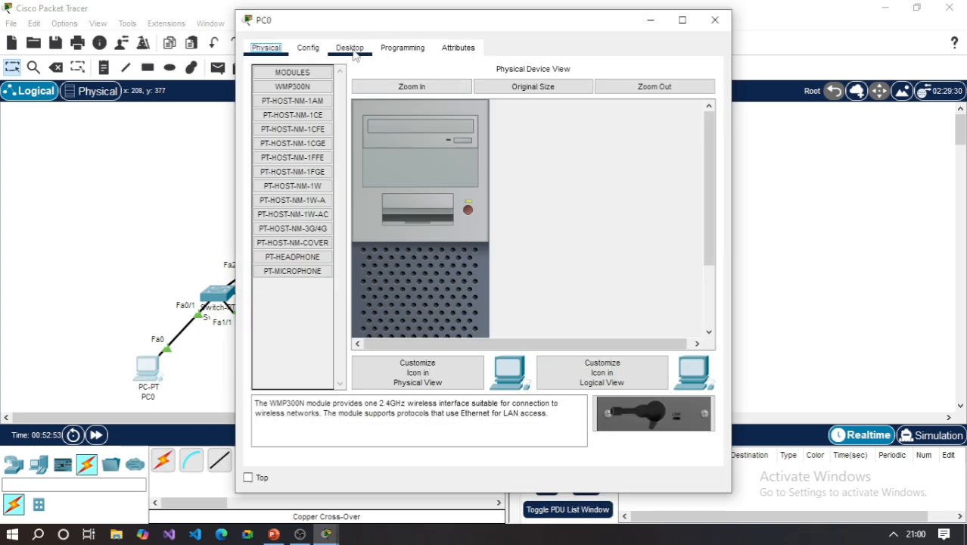
pyautogui.click(352, 50)
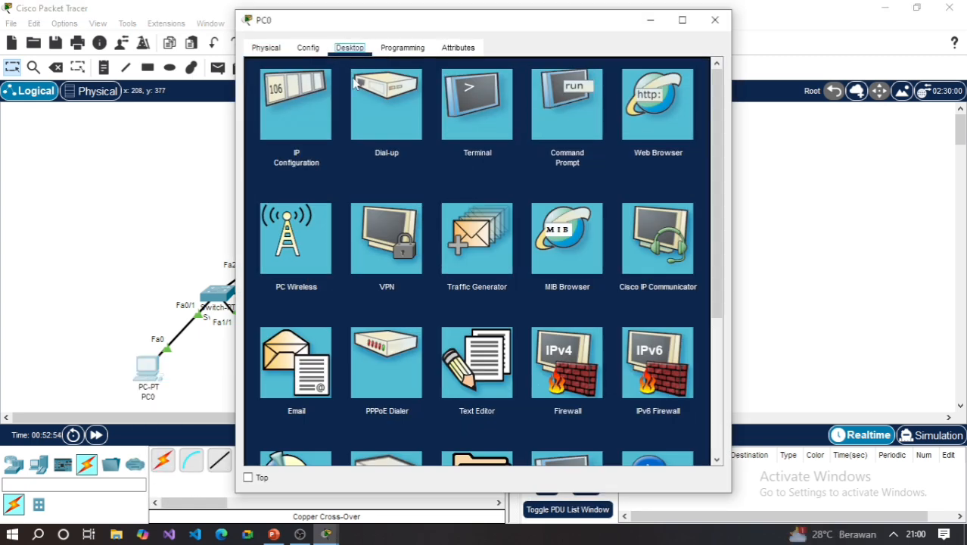
pyautogui.click(298, 112)
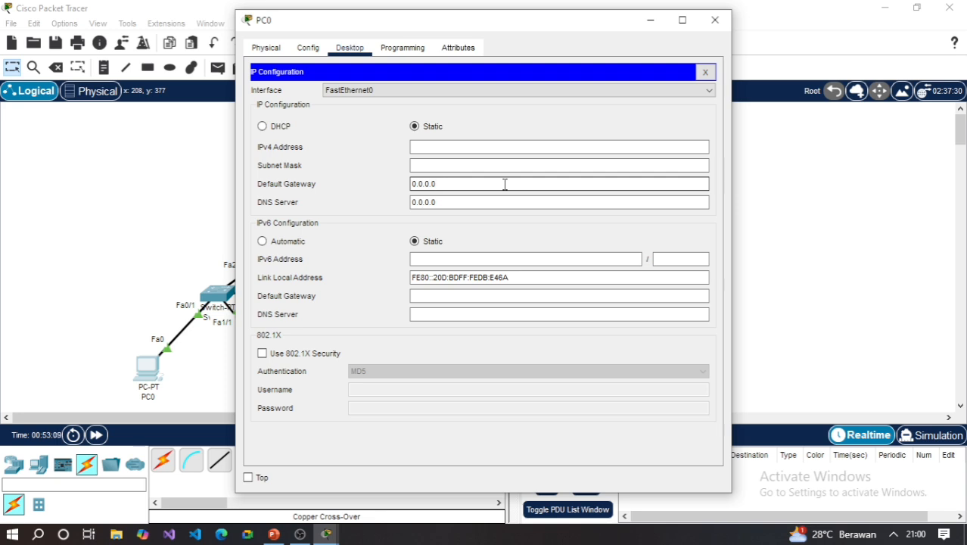
pyautogui.press('BackSpace')
pyautogui.press('BackSpace')
pyautogui.press('BackSpace')
pyautogui.press('BackSpace')
pyautogui.press('BackSpace')
pyautogui.press('BackSpace')
pyautogui.press('BackSpace')
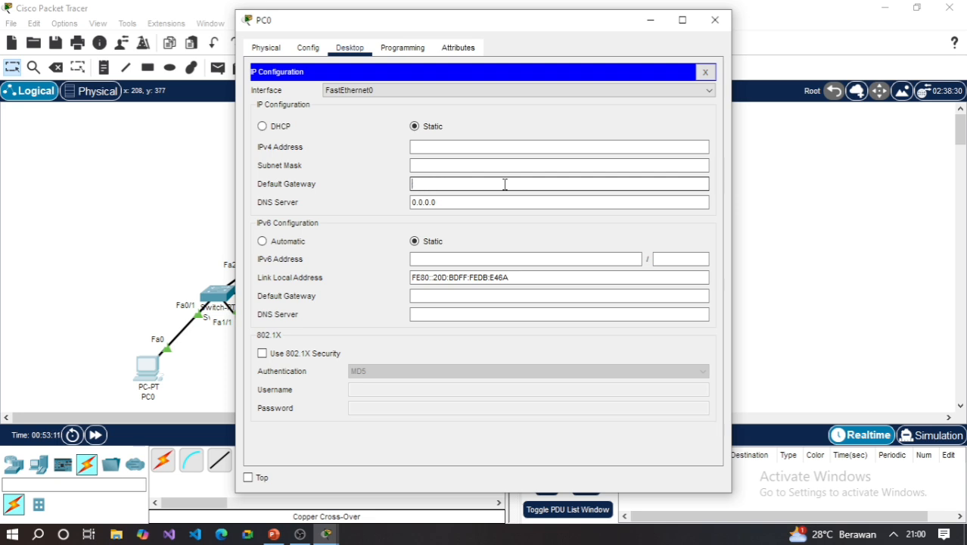
pyautogui.write('192')
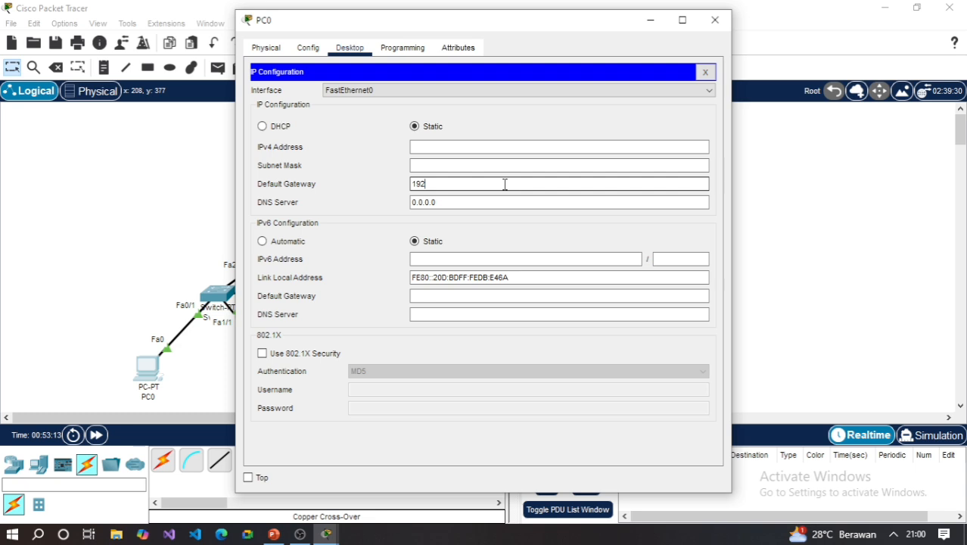
pyautogui.write('.168.5.1')
# Step: Set PC0's subnet mask to 255.255.255.0 and its IPv4 address to 192.168.5.1, and close its device window
pyautogui.click(485, 166)
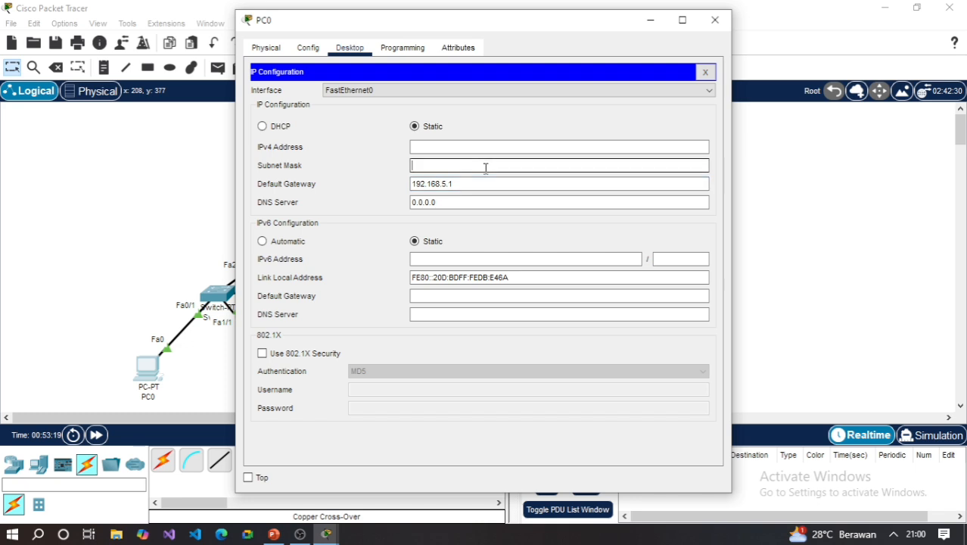
pyautogui.write('255.255.255.0')
pyautogui.click(498, 147)
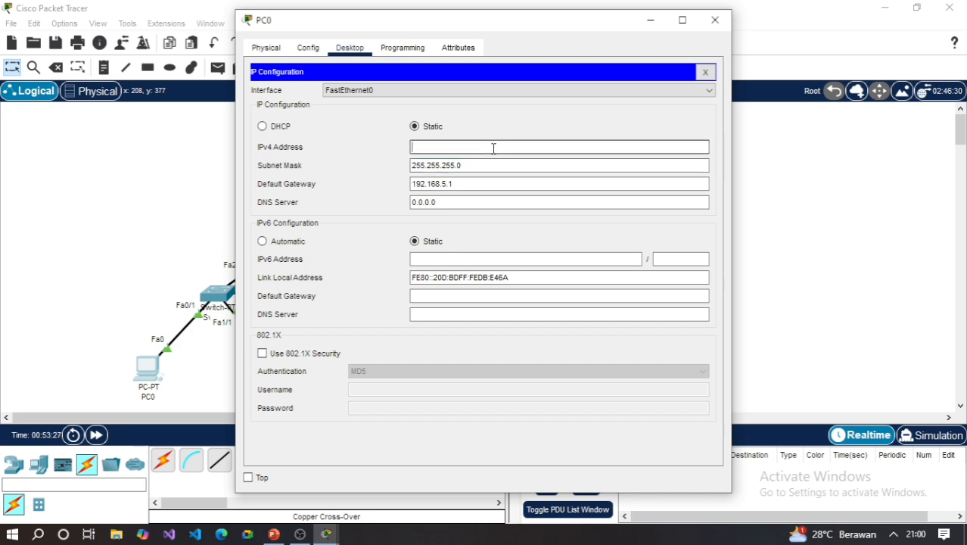
pyautogui.write('192.168.5.1')
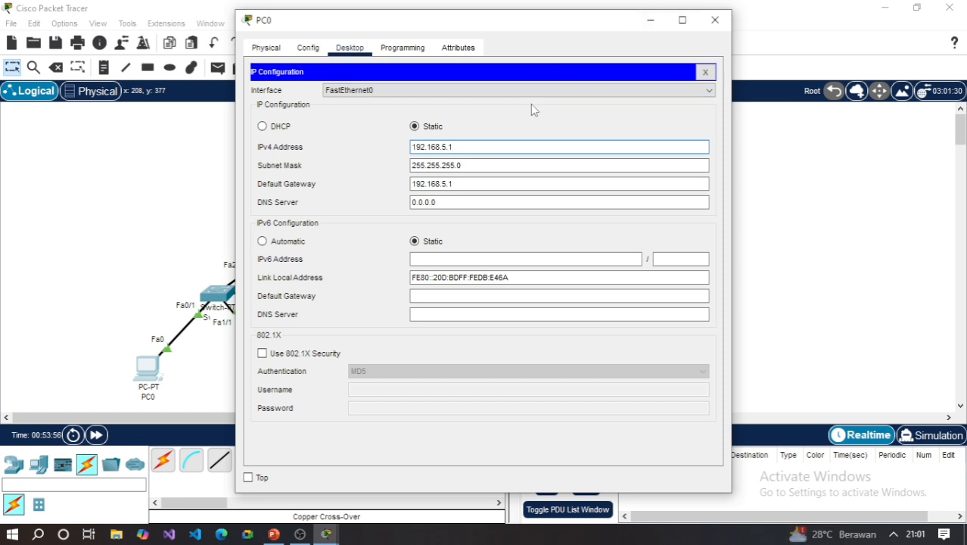
pyautogui.click(469, 184)
pyautogui.click(482, 147)
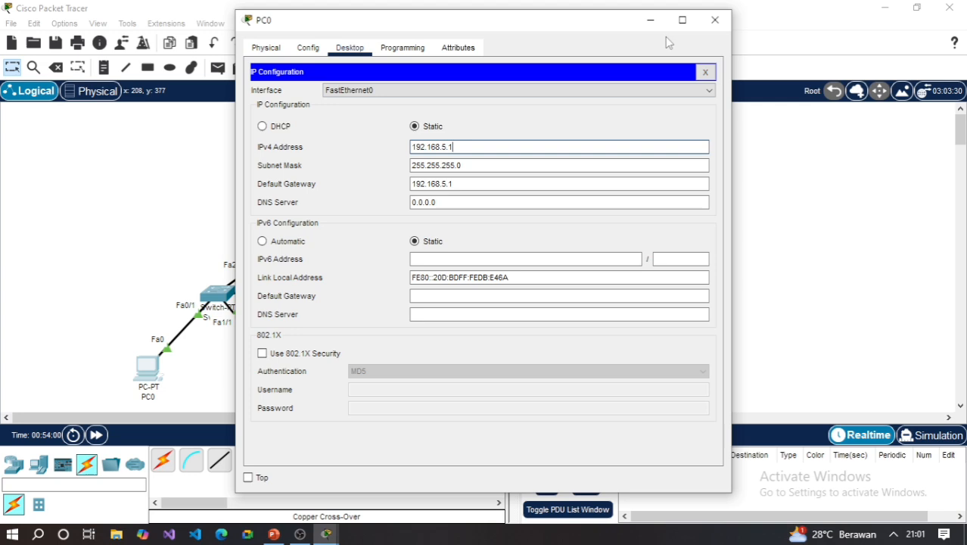
pyautogui.click(718, 21)
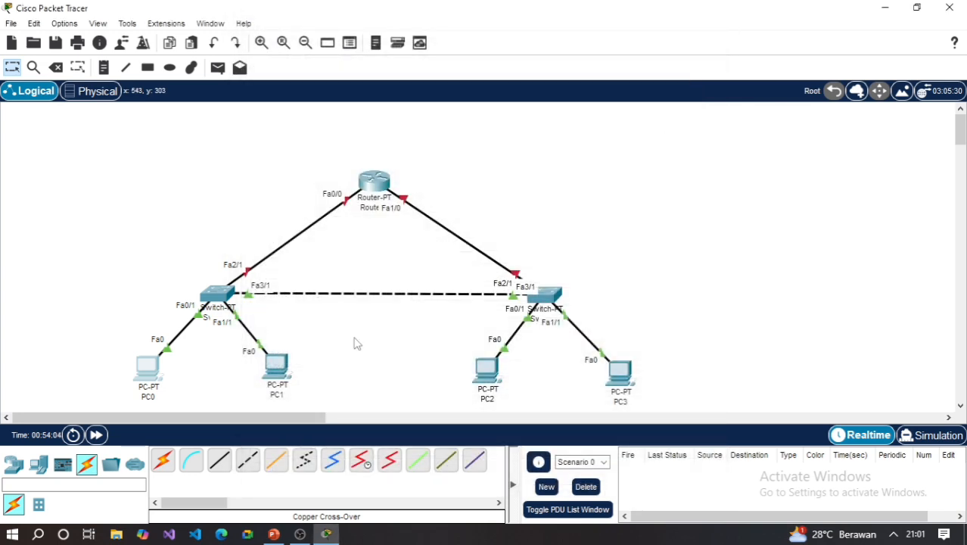
# Step: Open PC1's IP Configuration and set its static IPv4 default gateway to 192.168.5.1
pyautogui.click(277, 367)
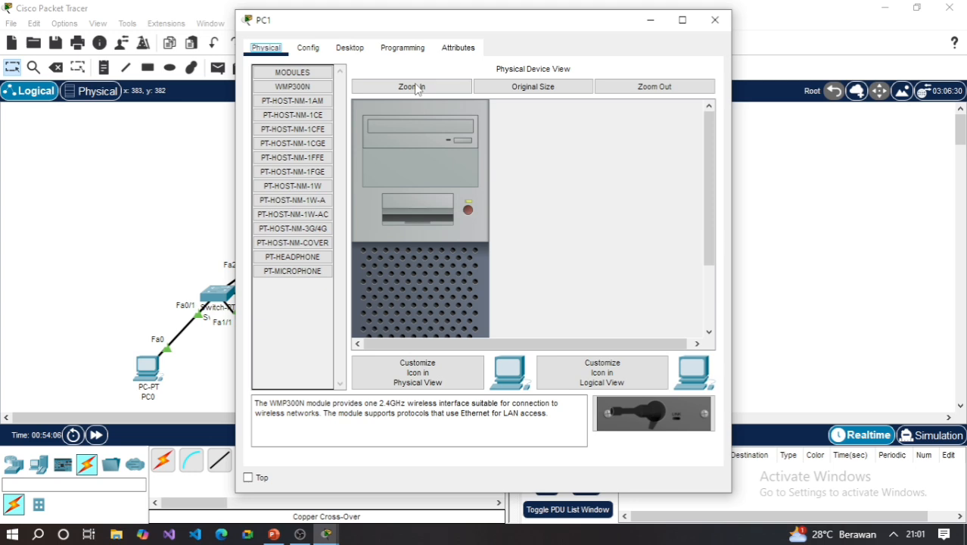
pyautogui.click(349, 47)
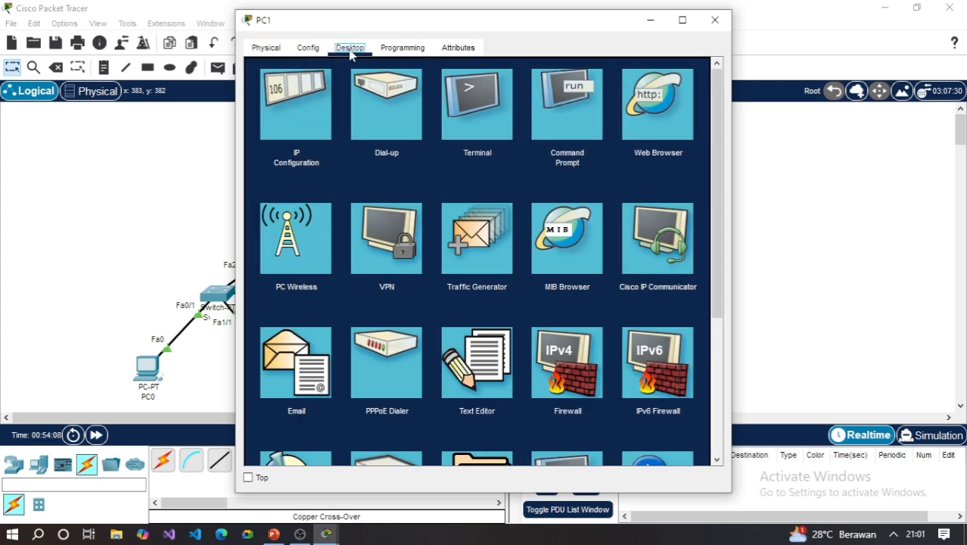
pyautogui.click(292, 115)
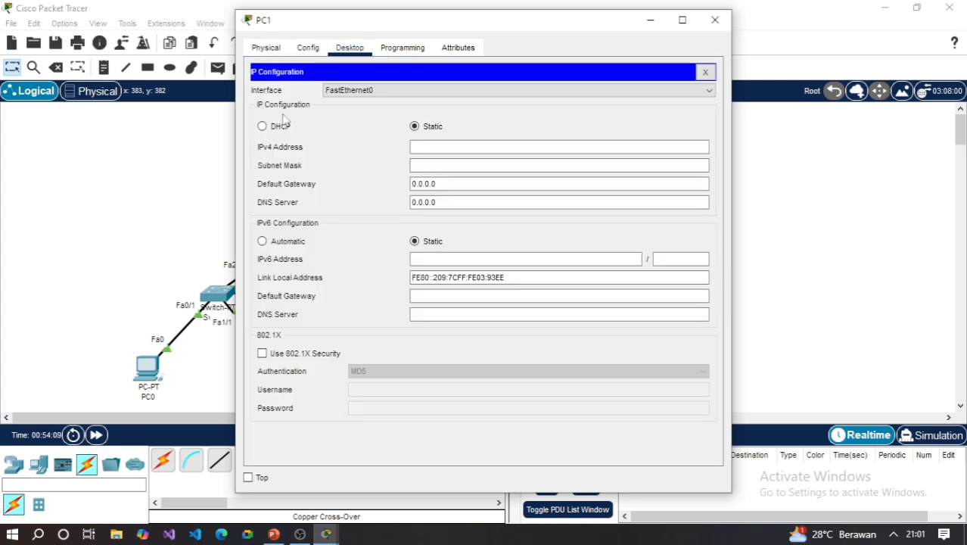
pyautogui.click(487, 184)
pyautogui.press('BackSpace')
pyautogui.press('BackSpace')
pyautogui.press('BackSpace')
pyautogui.press('BackSpace')
pyautogui.press('BackSpace')
pyautogui.press('BackSpace')
pyautogui.press('BackSpace')
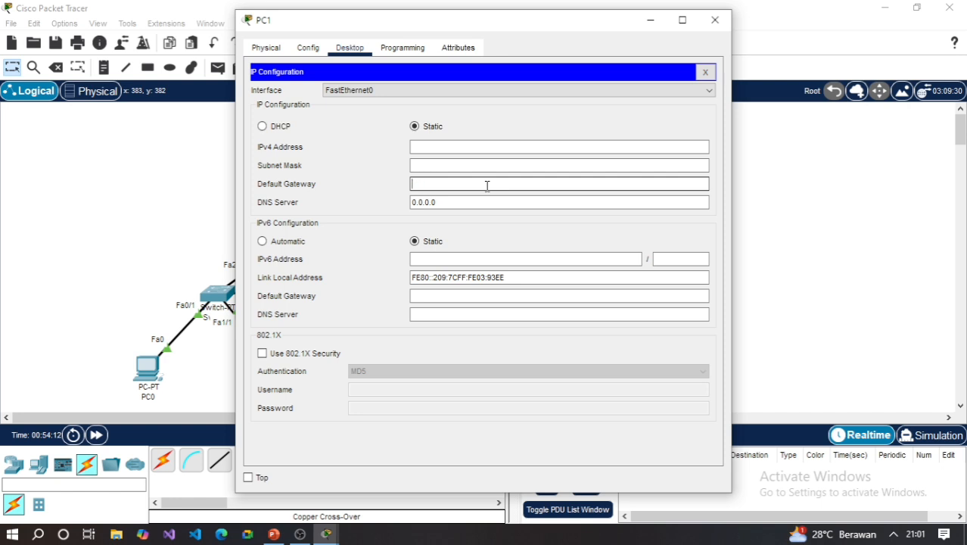
pyautogui.write('192.168.5.')
pyautogui.write('1')
# Step: Set PC1's subnet mask to 255.255.255.0 and its IPv4 address to 192.168.5.3, and close its device window
pyautogui.click(487, 164)
pyautogui.write('255')
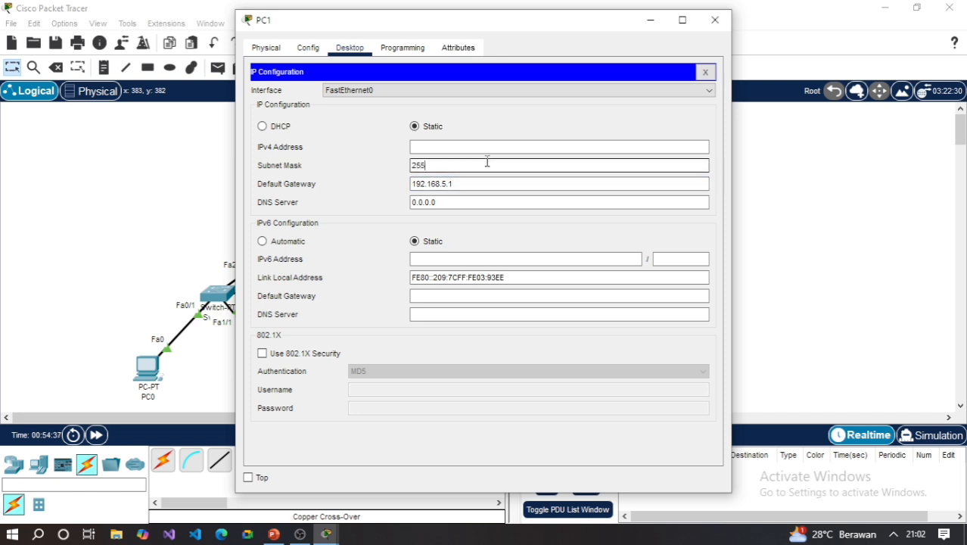
pyautogui.write('.255.255.0')
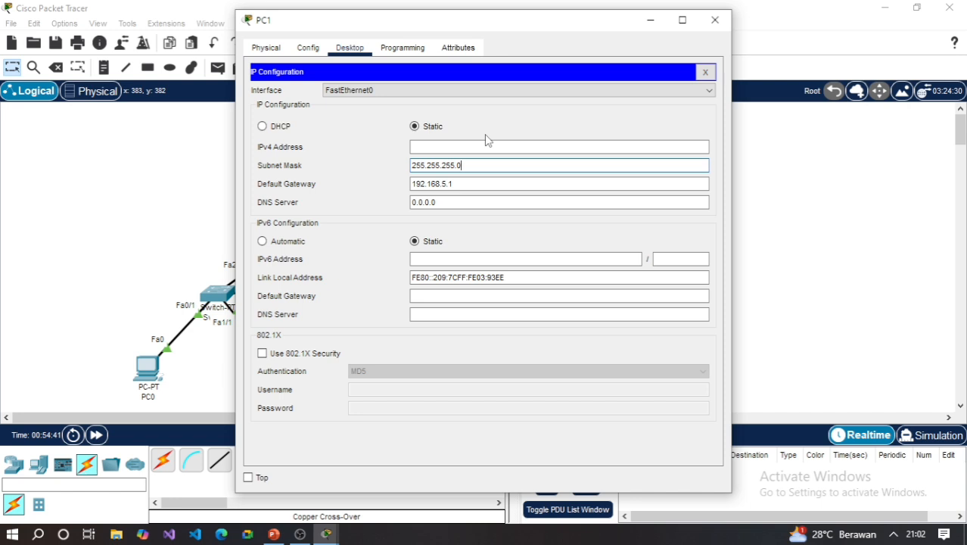
pyautogui.click(468, 146)
pyautogui.write('192')
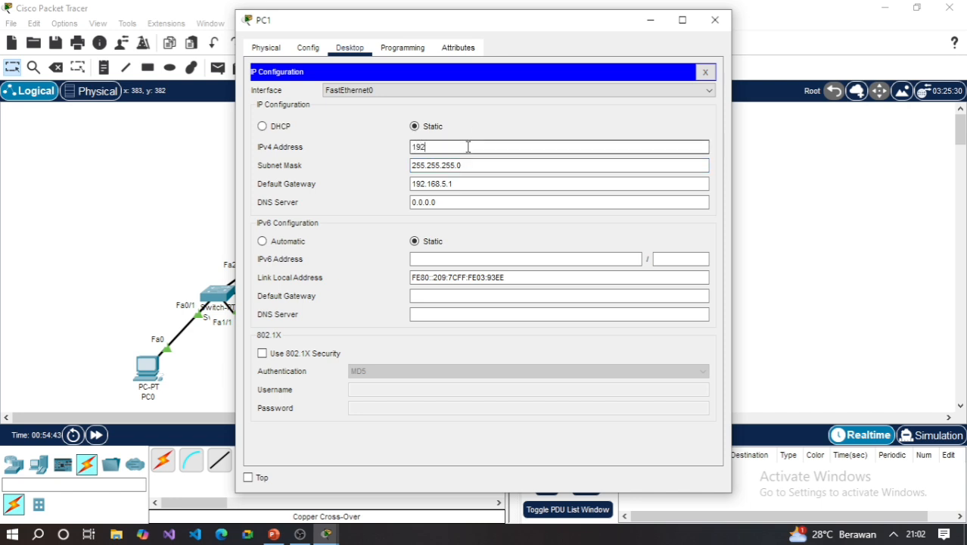
pyautogui.write('.168.')
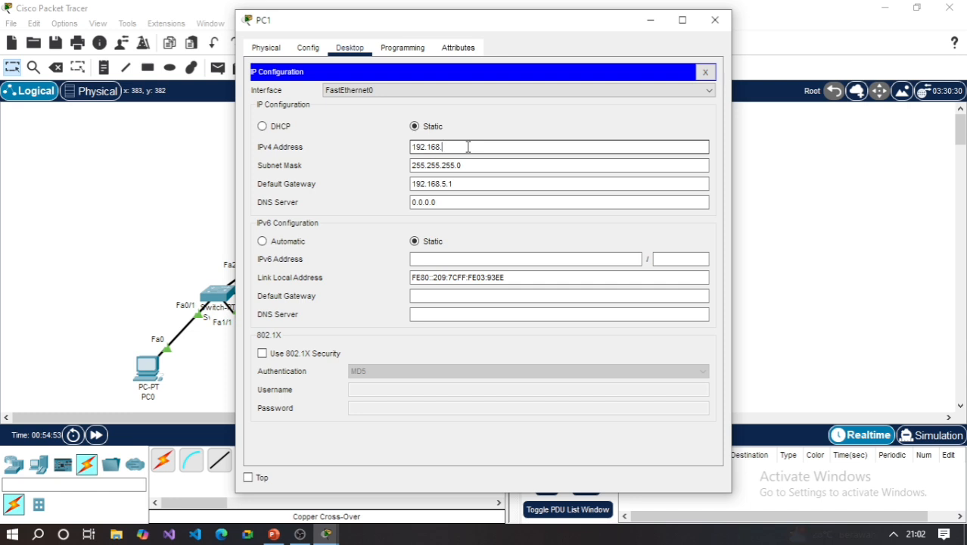
pyautogui.write('5.')
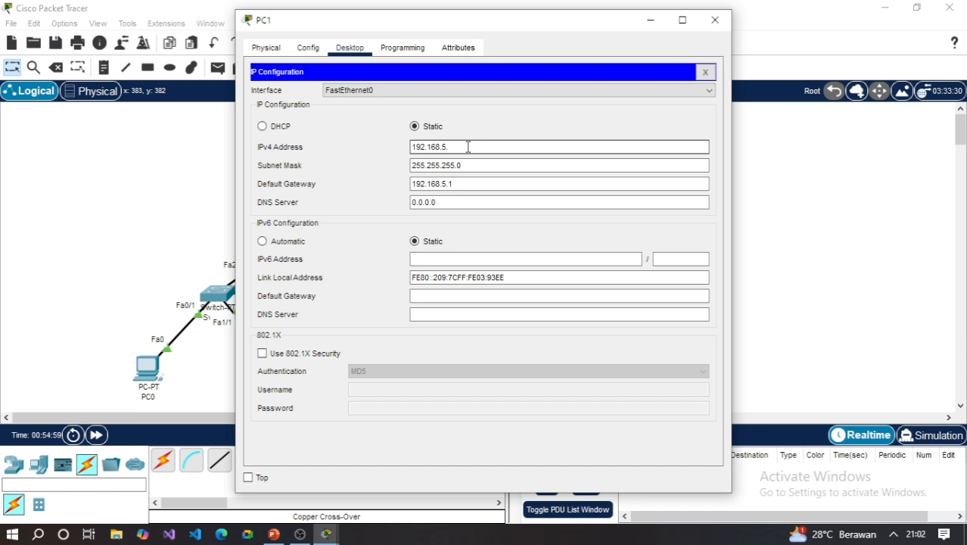
pyautogui.write('3')
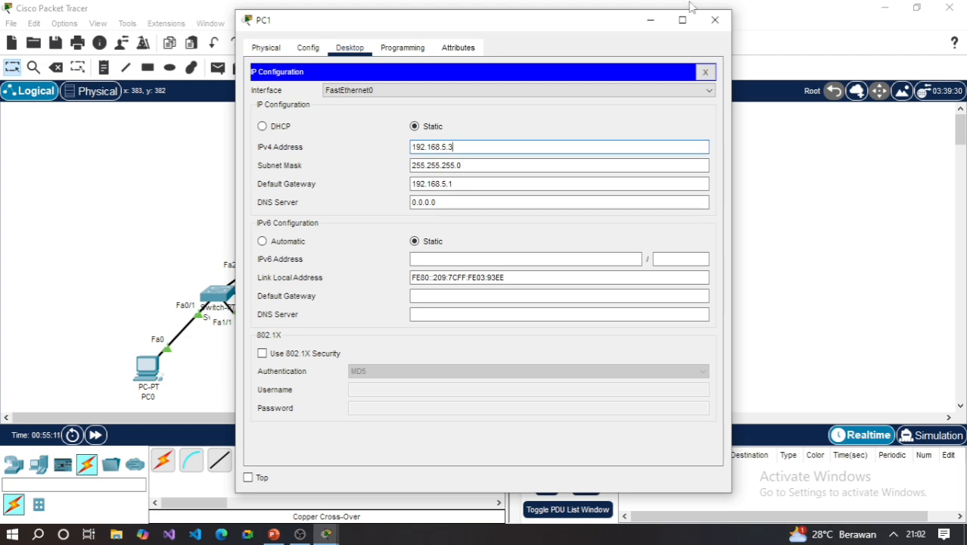
pyautogui.click(715, 20)
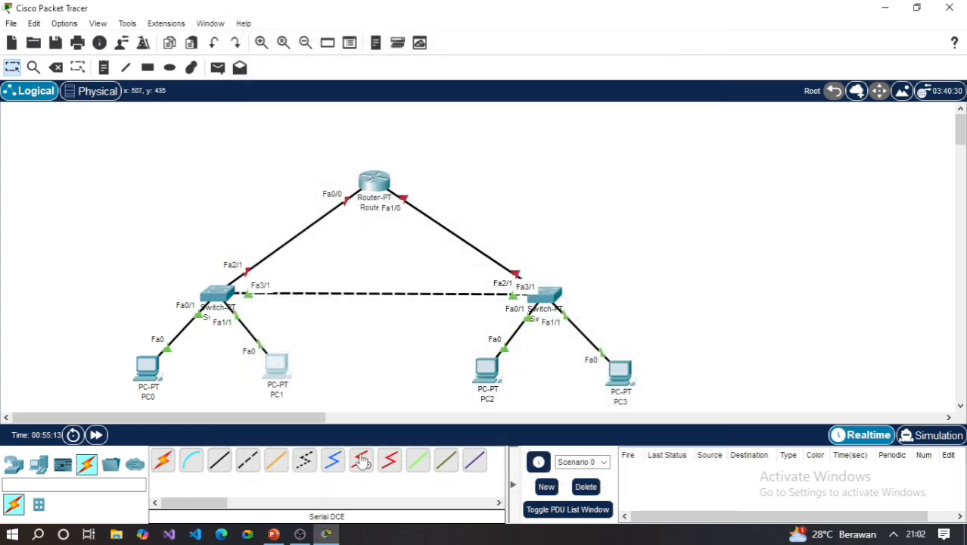
# Step: Open PC2's IP Configuration and set its static IPv4 default gateway to 192.168.41.1
pyautogui.click(485, 376)
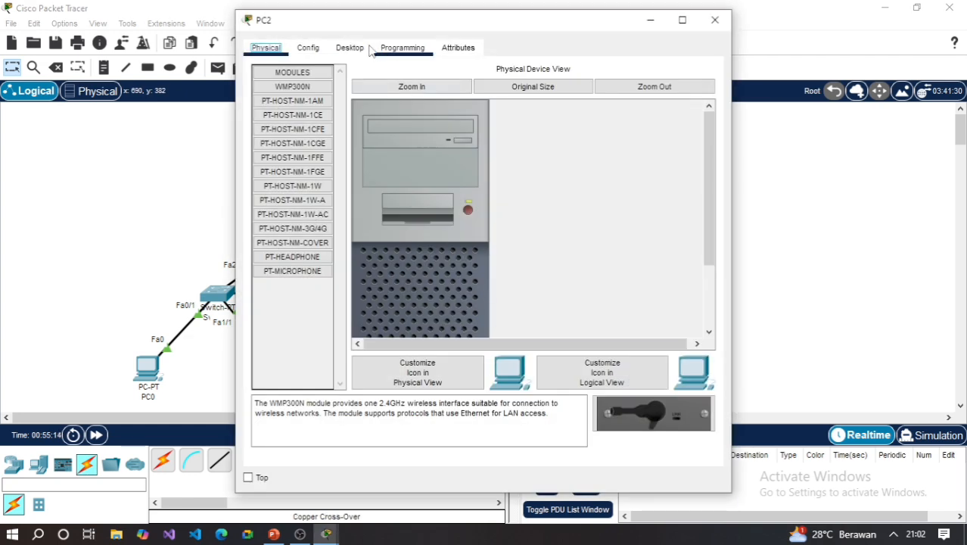
pyautogui.click(347, 50)
pyautogui.click(299, 130)
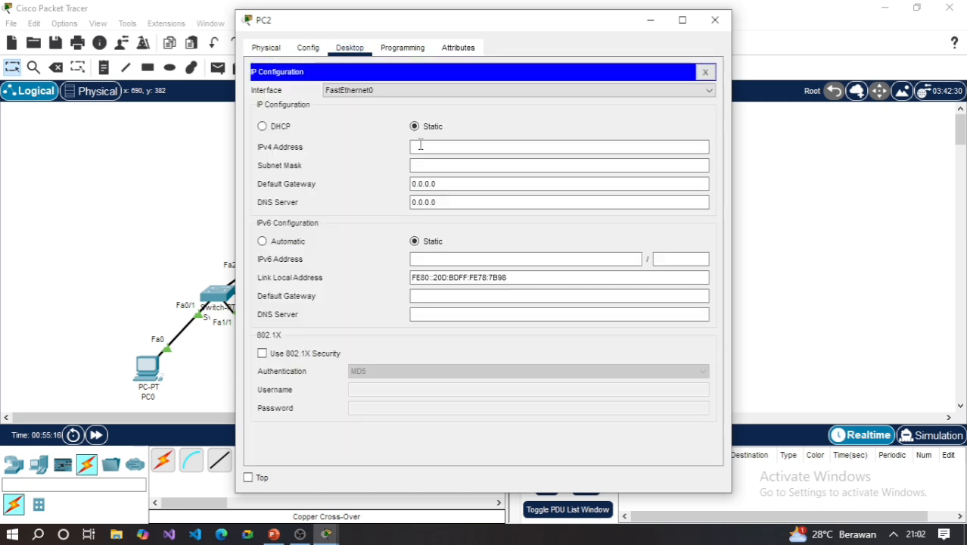
pyautogui.click(477, 183)
pyautogui.press('BackSpace')
pyautogui.press('BackSpace')
pyautogui.press('BackSpace')
pyautogui.press('BackSpace')
pyautogui.press('BackSpace')
pyautogui.press('BackSpace')
pyautogui.press('BackSpace')
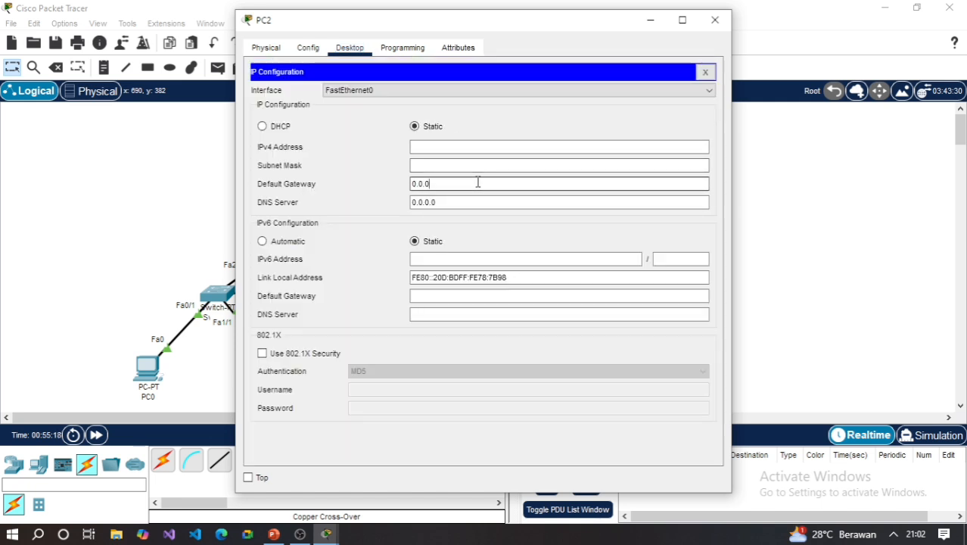
pyautogui.write('192.168.')
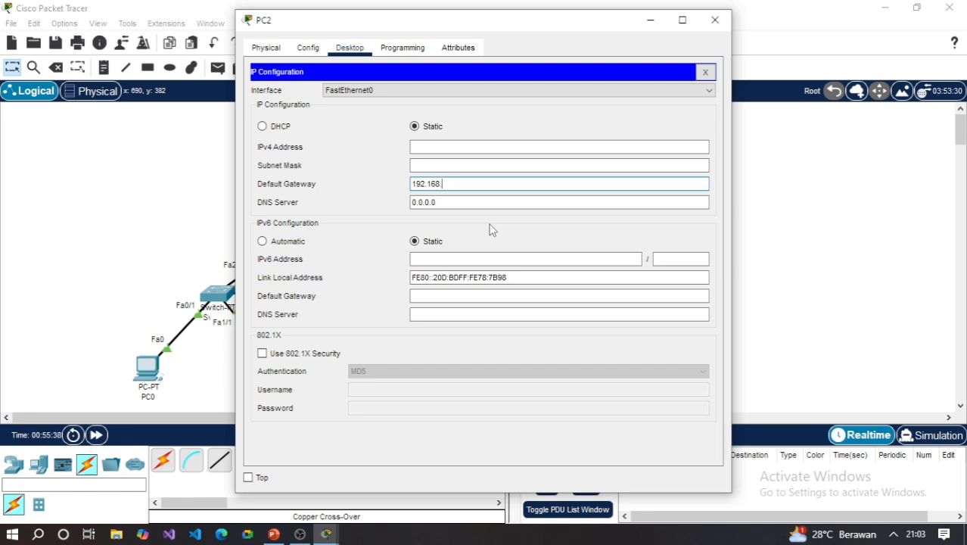
pyautogui.write('41.1')
# Step: Set PC2's subnet mask to 255.255.255.0 and its IPv4 address to 192.168.41.2, and close its device window
pyautogui.click(498, 164)
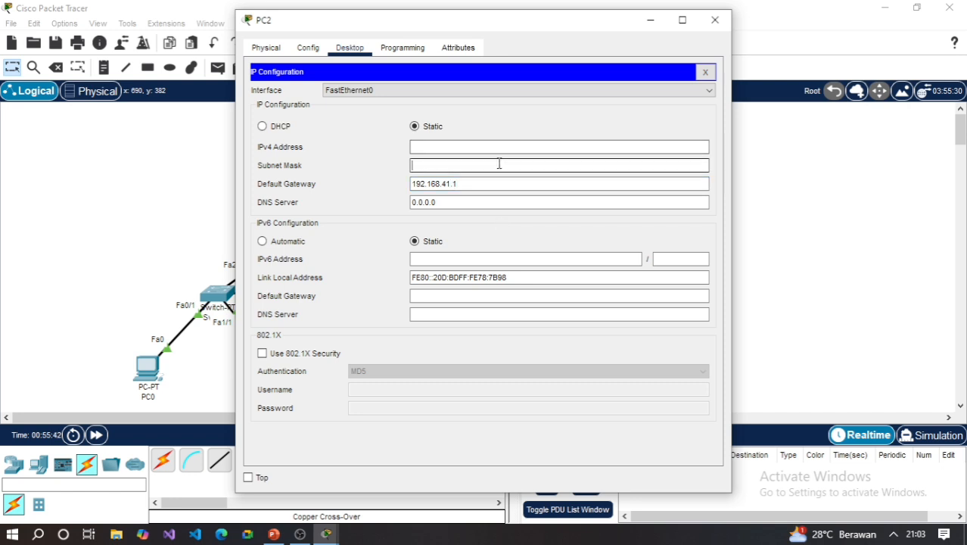
pyautogui.write('255.255.255.0')
pyautogui.click(477, 146)
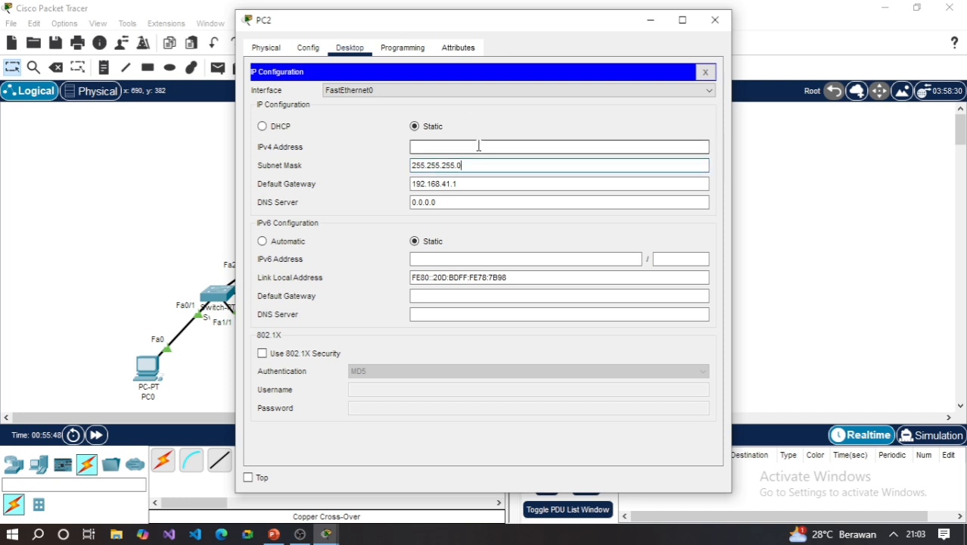
pyautogui.write('19')
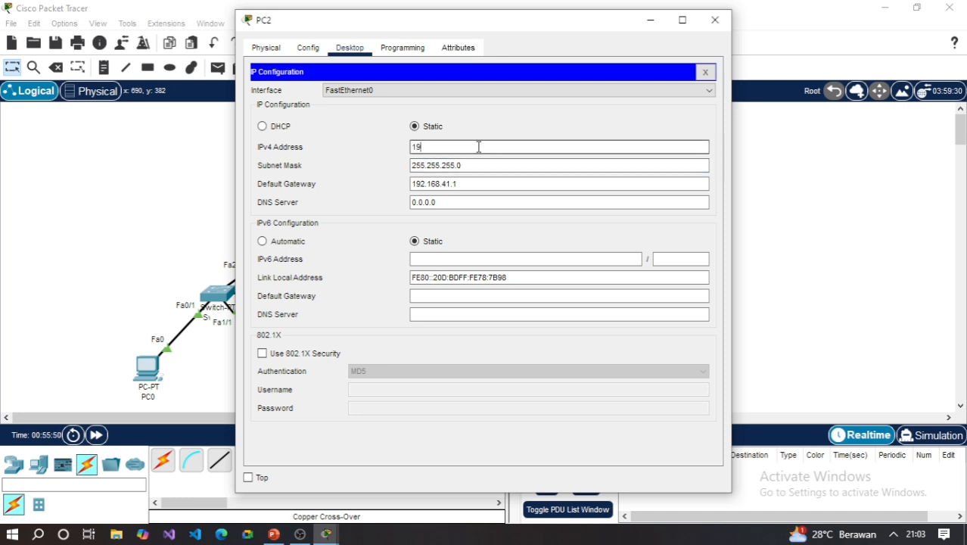
pyautogui.write('2.168.41.')
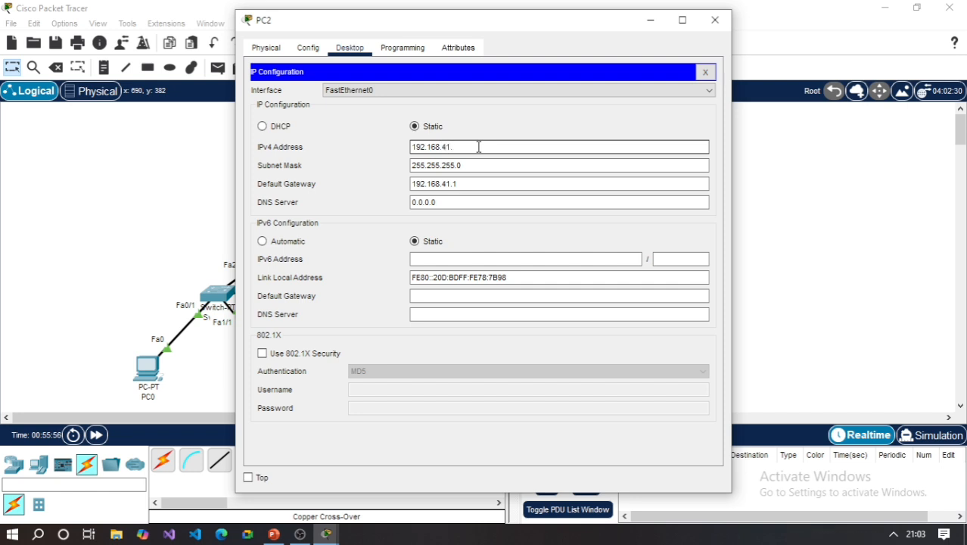
pyautogui.write('2')
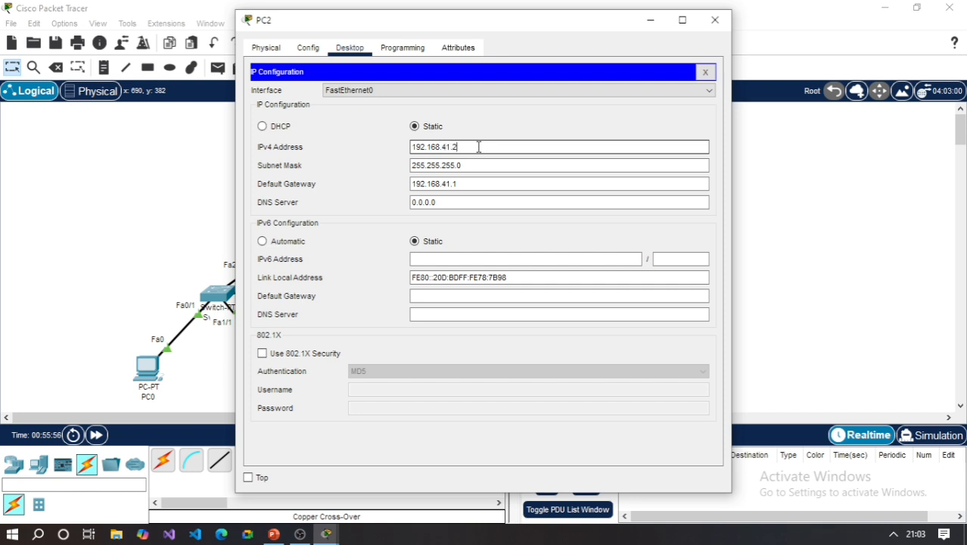
pyautogui.click(722, 19)
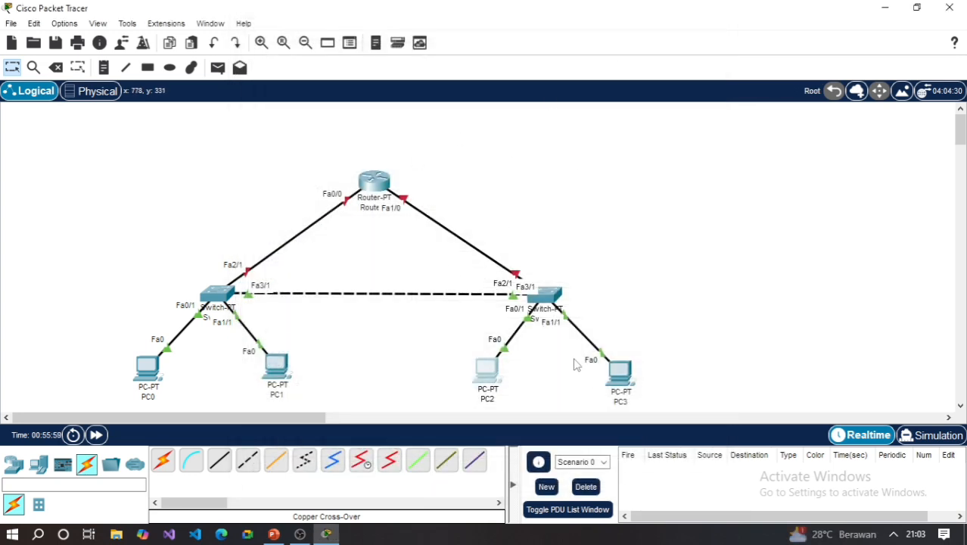
# Step: Open PC3's IP Configuration and set its static IPv4 default gateway to 192.168.41.1
pyautogui.click(623, 376)
pyautogui.click(349, 48)
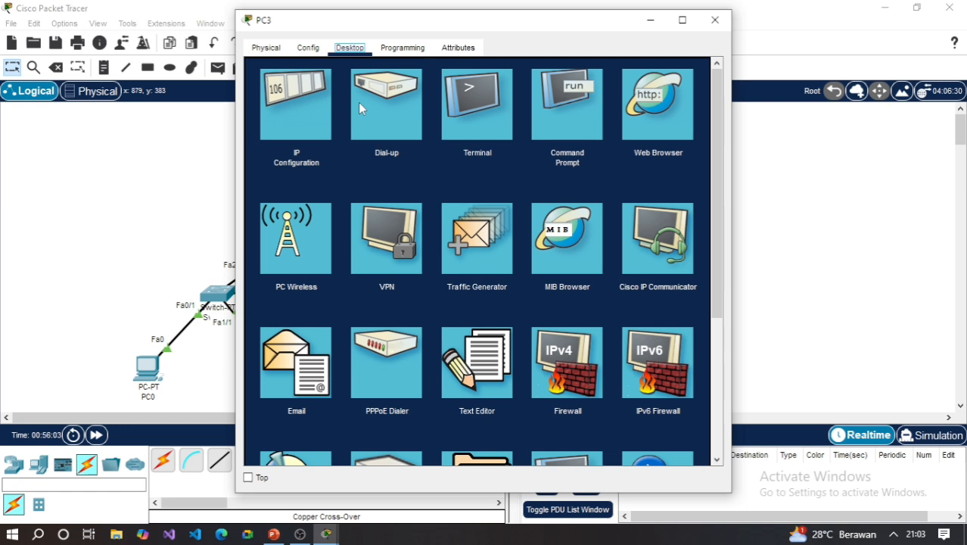
pyautogui.click(315, 106)
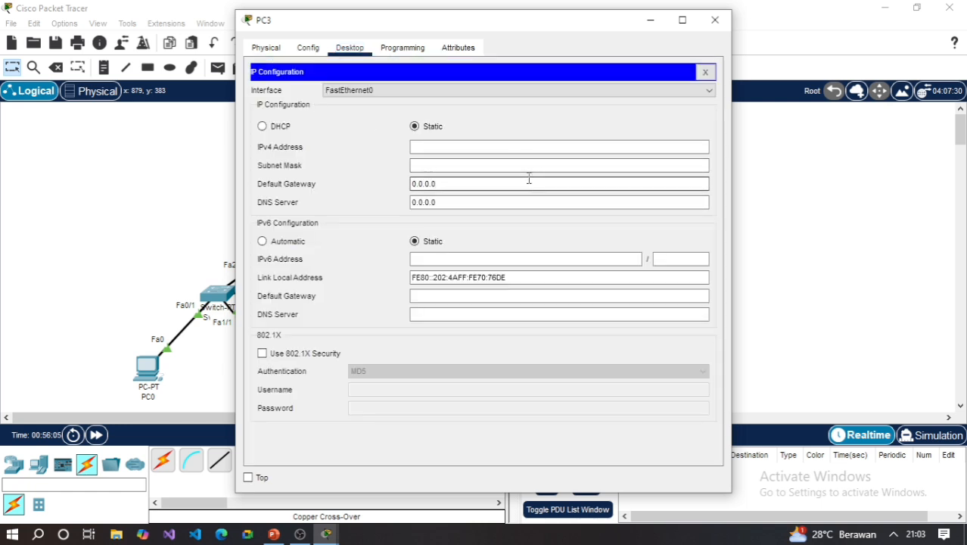
pyautogui.click(529, 178)
pyautogui.press('BackSpace')
pyautogui.press('BackSpace')
pyautogui.press('BackSpace')
pyautogui.press('BackSpace')
pyautogui.press('BackSpace')
pyautogui.press('BackSpace')
pyautogui.press('BackSpace')
pyautogui.write('192.168')
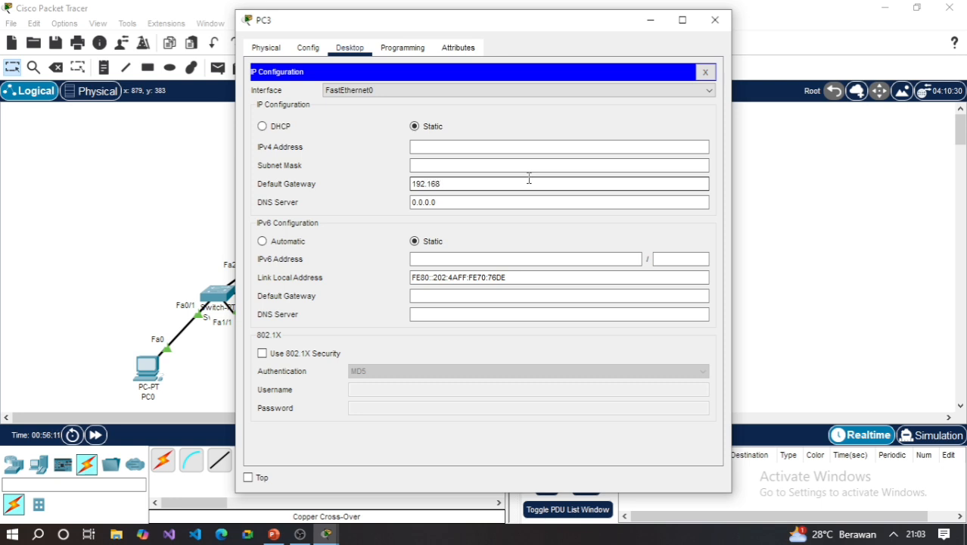
pyautogui.write('.41')
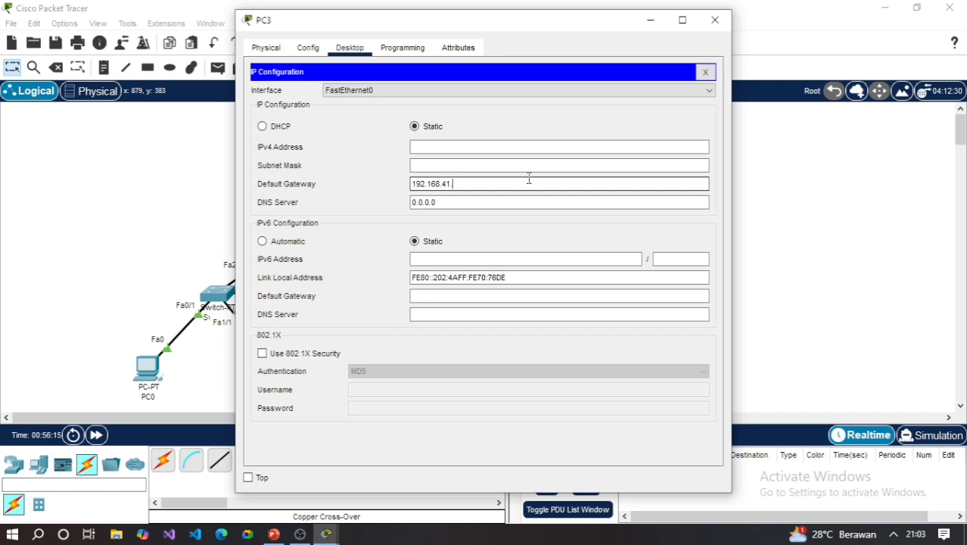
pyautogui.write('.1')
# Step: Set PC3's subnet mask to 255.255.255.0 and its IPv4 address to 192.168.41.3, and close its device window
pyautogui.click(520, 165)
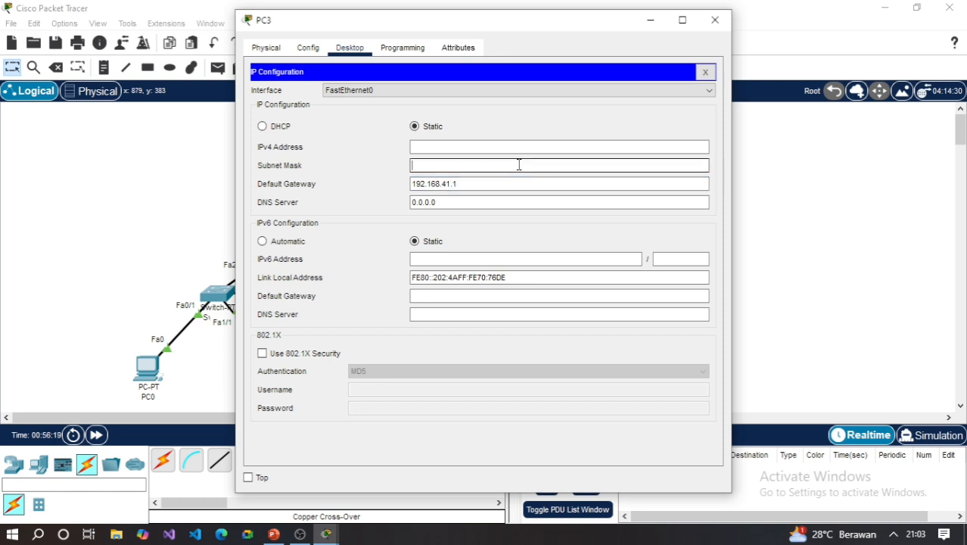
pyautogui.write('5.255.255.0')
pyautogui.click(457, 146)
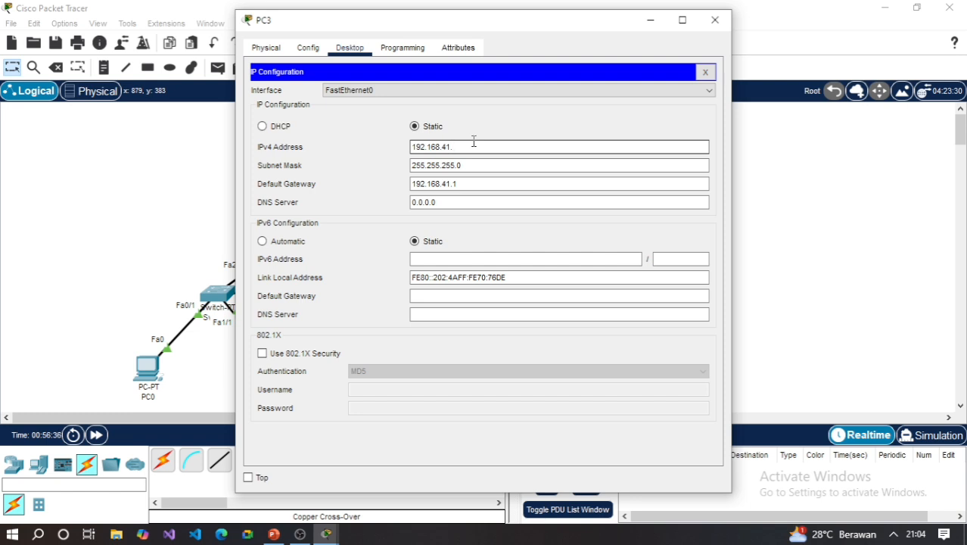
pyautogui.write('3')
pyautogui.click(474, 145)
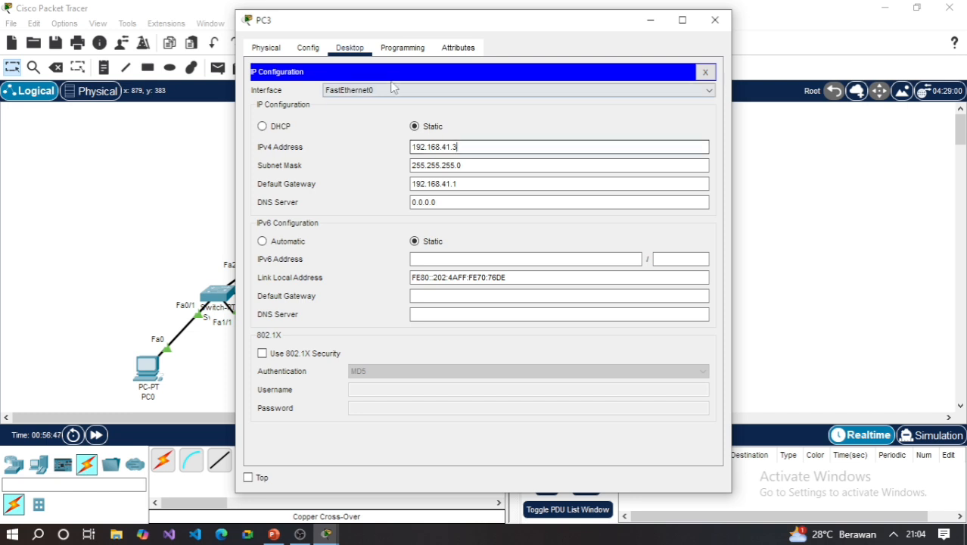
pyautogui.click(713, 20)
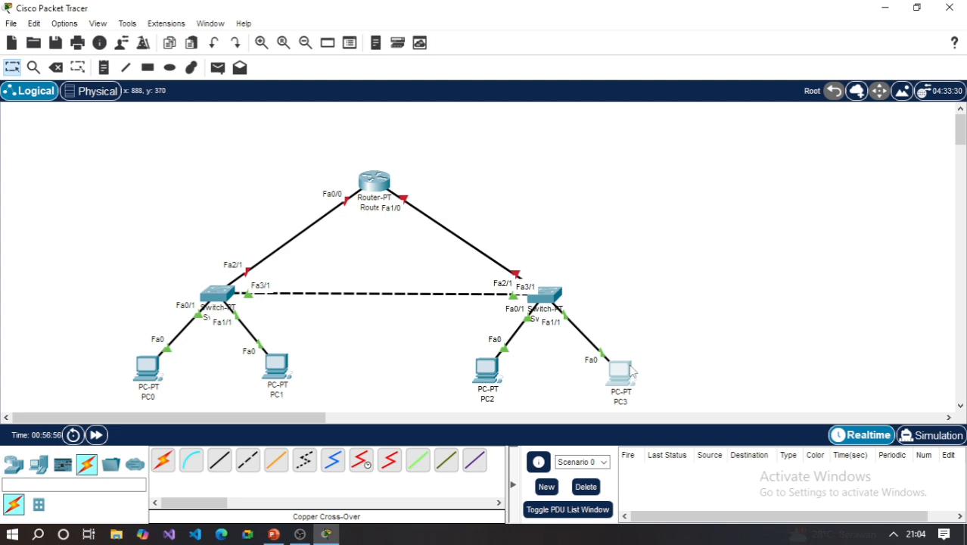
# Step: Check the IP Configuration of PC2 and PC1, and briefly open PC0's device window, closing each one again
pyautogui.click(486, 371)
pyautogui.click(294, 114)
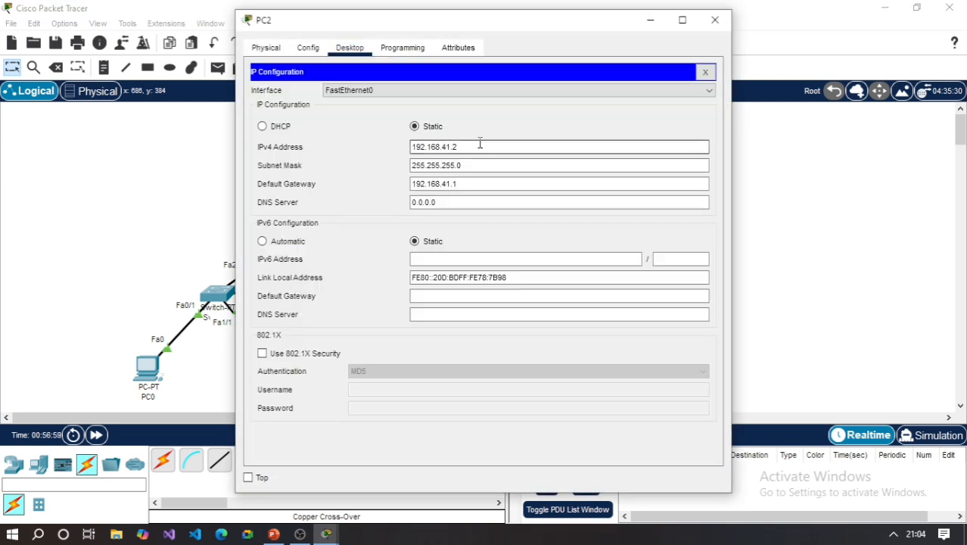
pyautogui.click(725, 23)
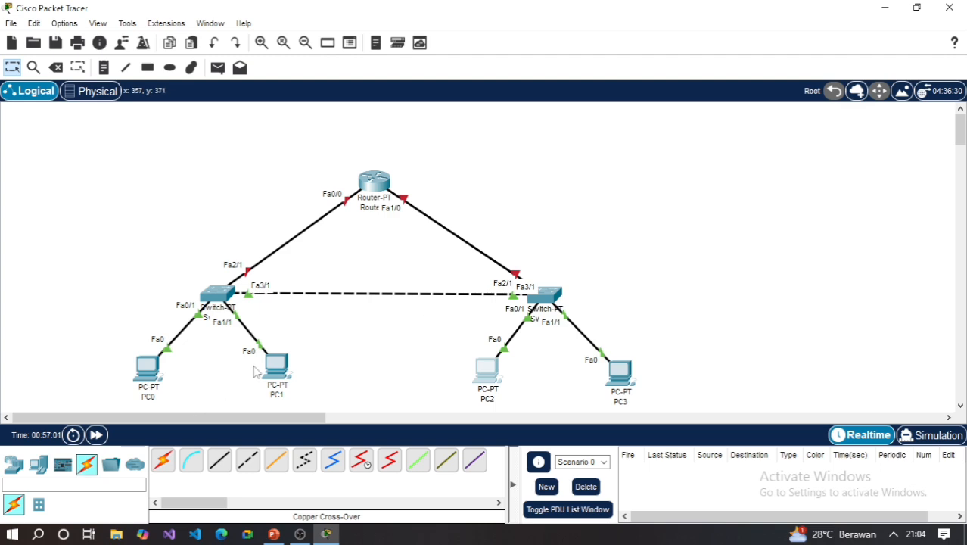
pyautogui.click(274, 365)
pyautogui.click(309, 123)
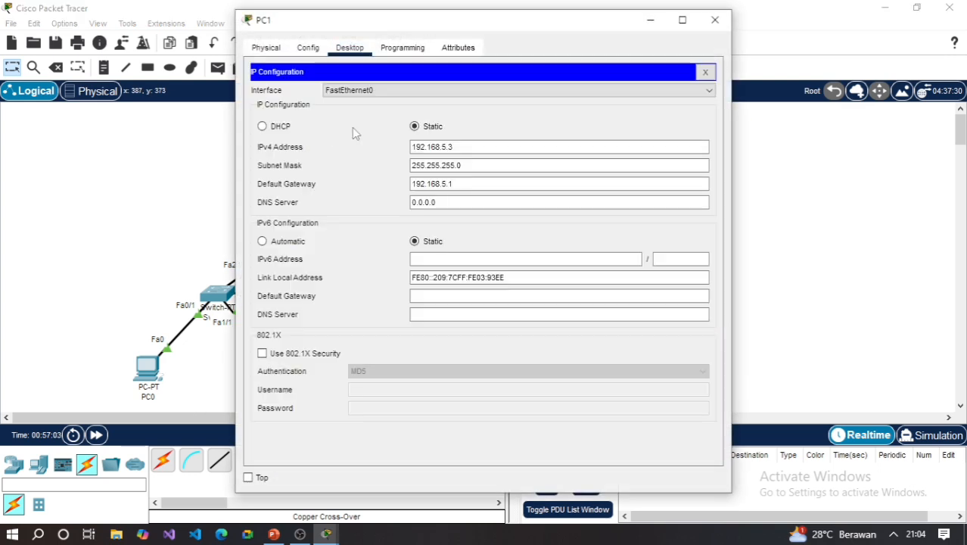
pyautogui.click(719, 20)
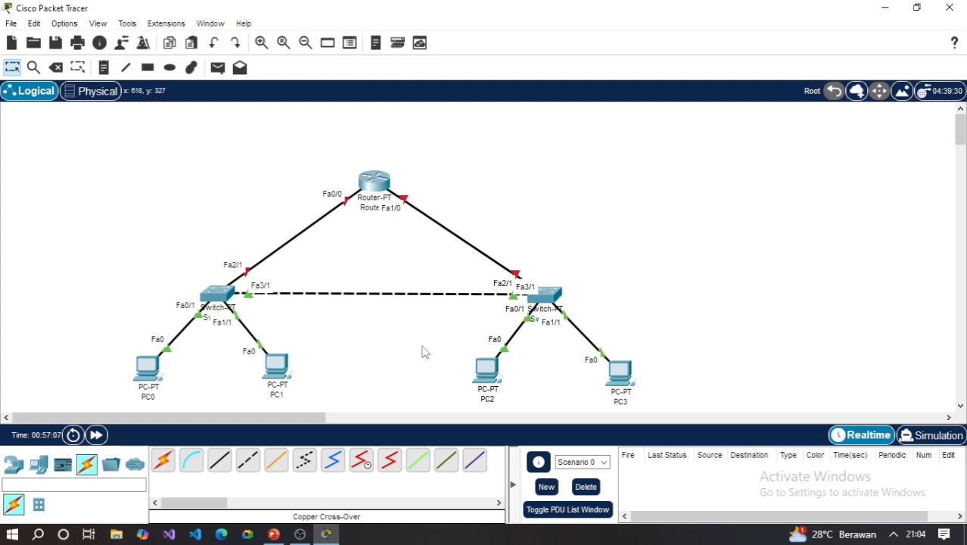
pyautogui.click(157, 367)
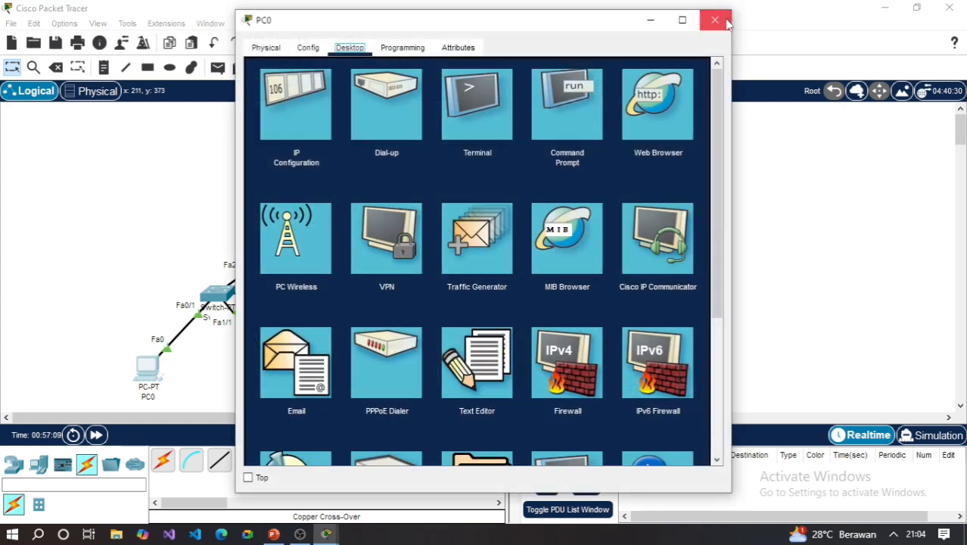
pyautogui.click(718, 21)
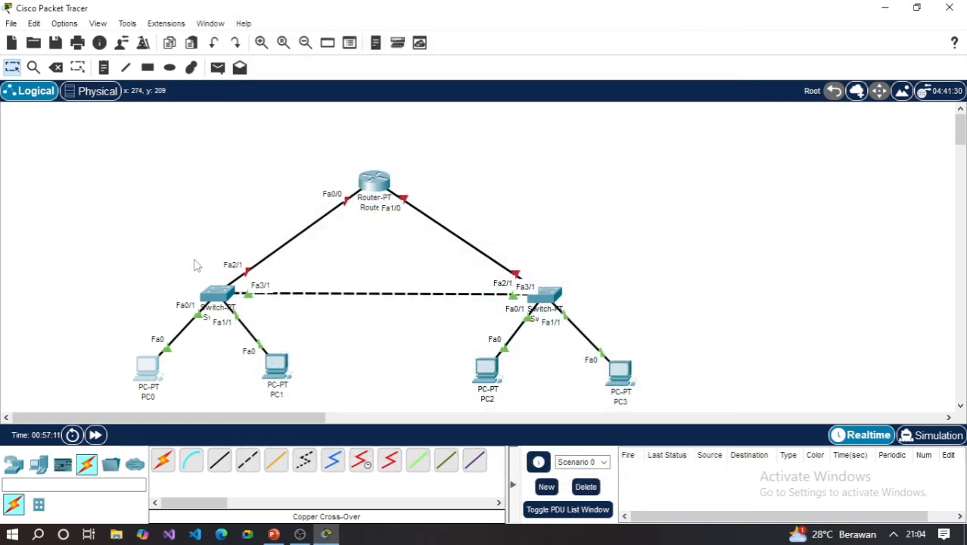
# Step: Open Switch0's VLAN database, review the VLAN segmentation slide in PowerPoint, and return to Packet Tracer
pyautogui.click(224, 293)
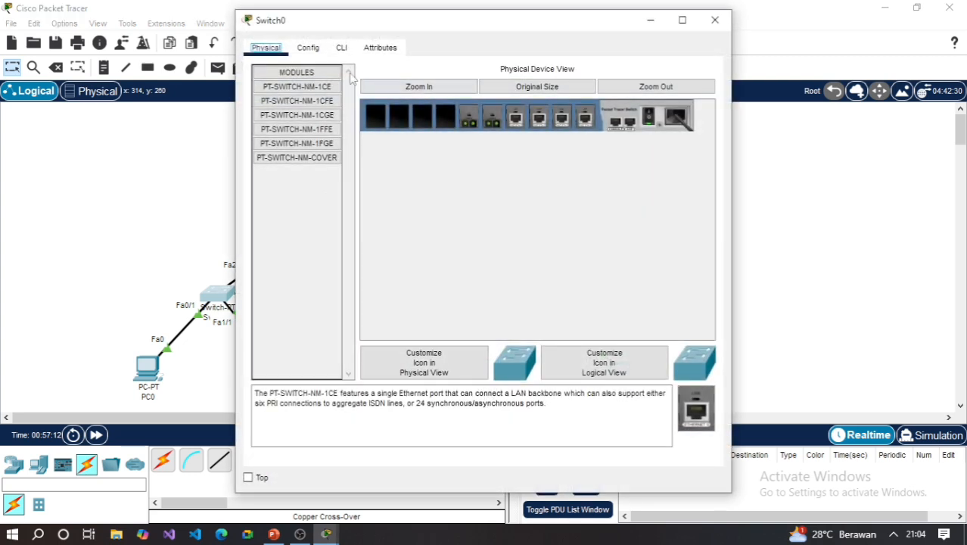
pyautogui.click(299, 48)
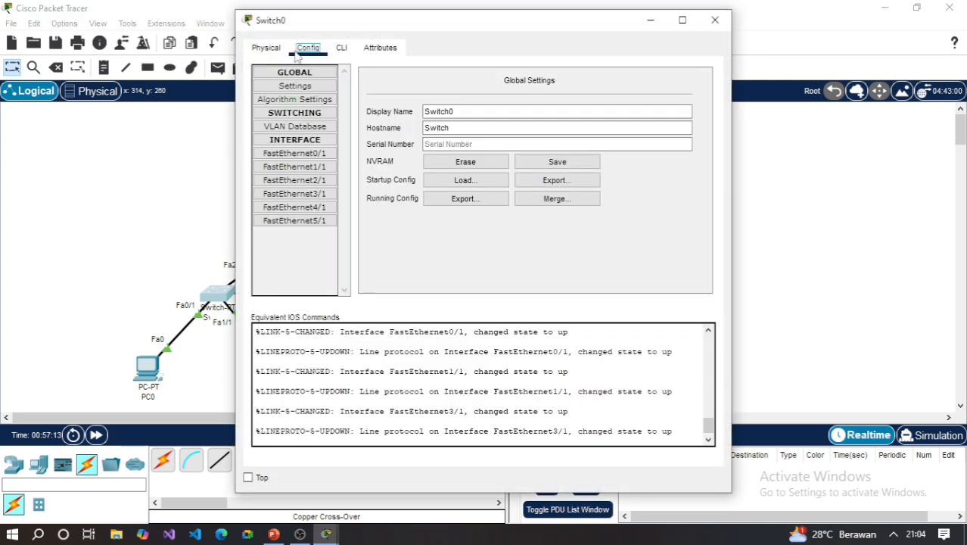
pyautogui.click(319, 130)
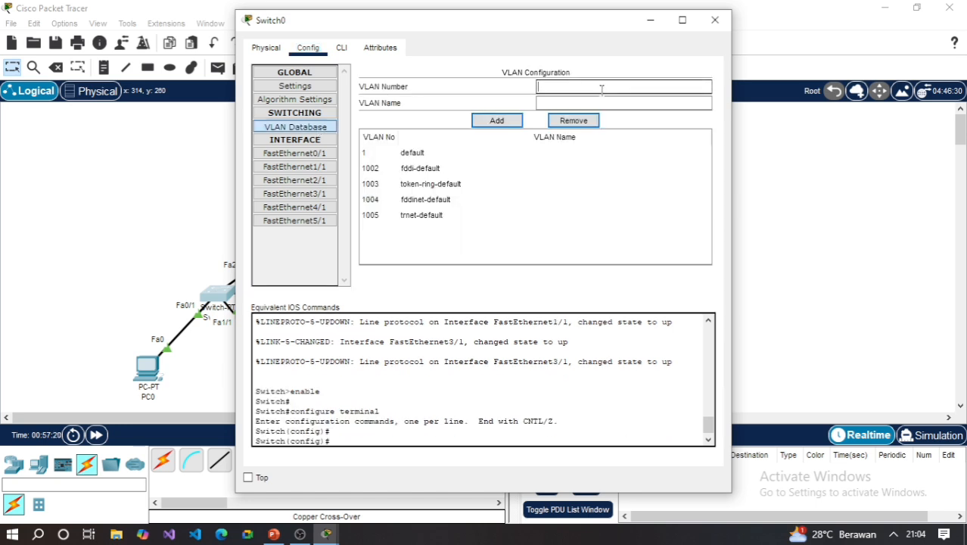
pyautogui.click(272, 535)
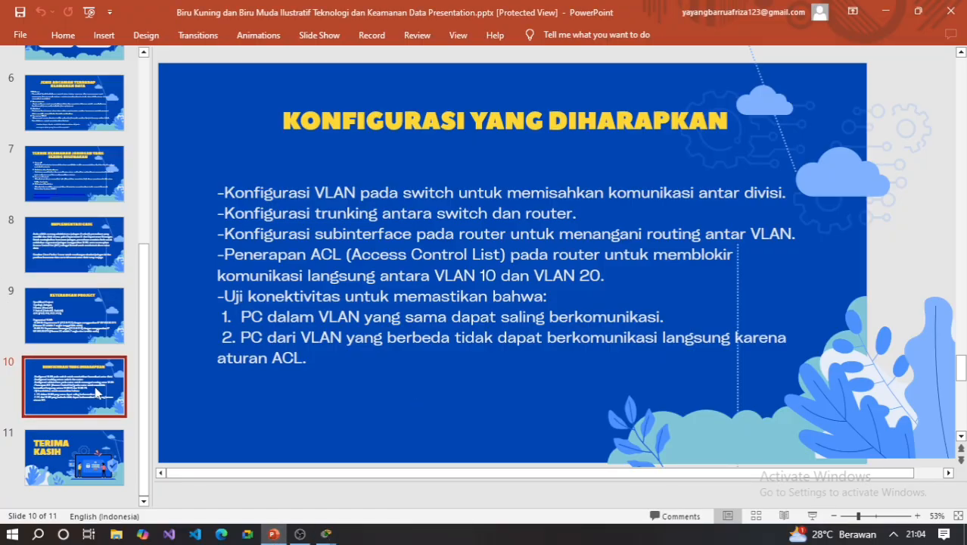
pyautogui.click(87, 332)
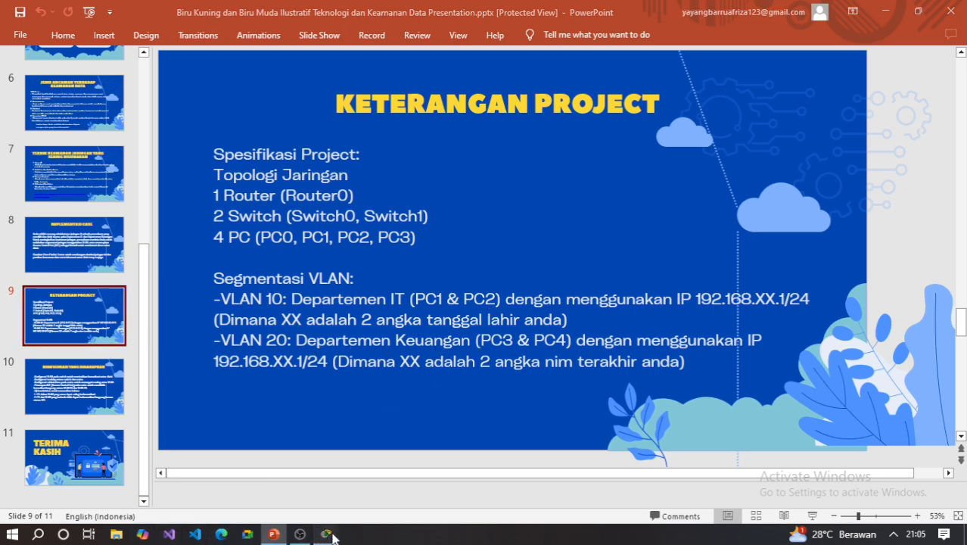
pyautogui.moveTo(326, 533)
pyautogui.click(307, 482)
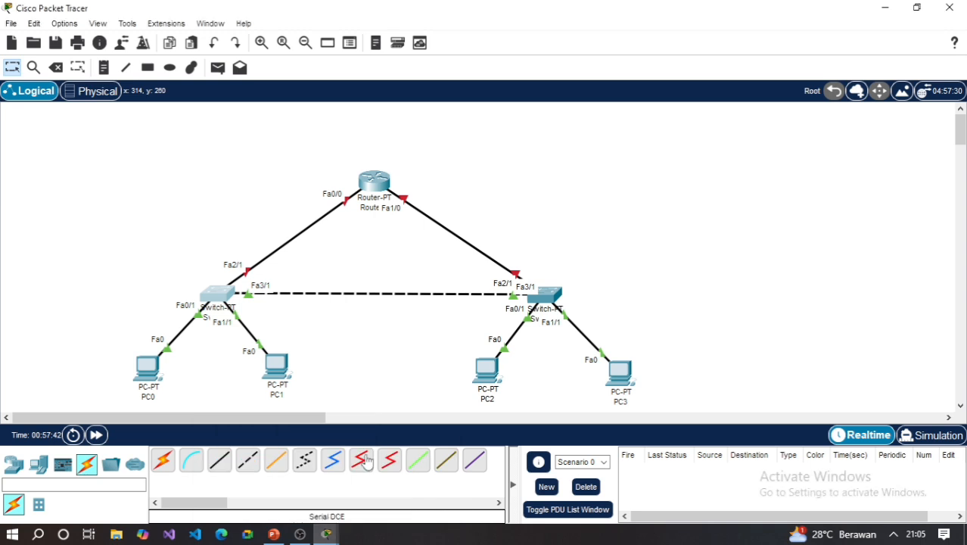
pyautogui.click(221, 294)
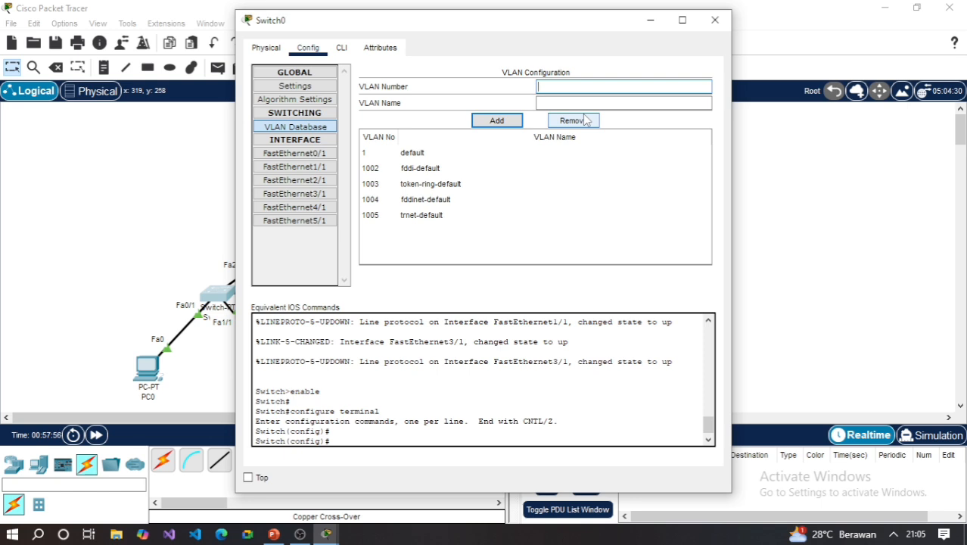
pyautogui.write('10')
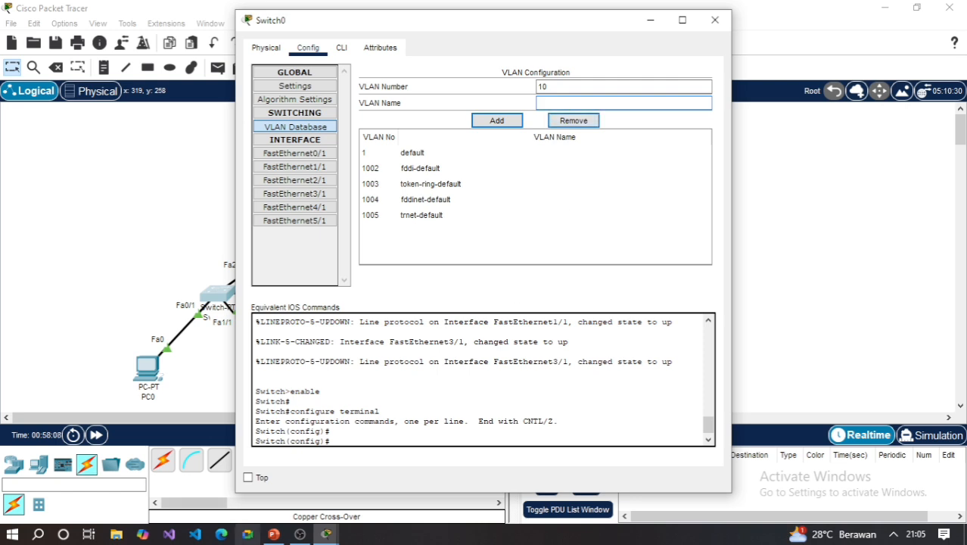
pyautogui.click(271, 533)
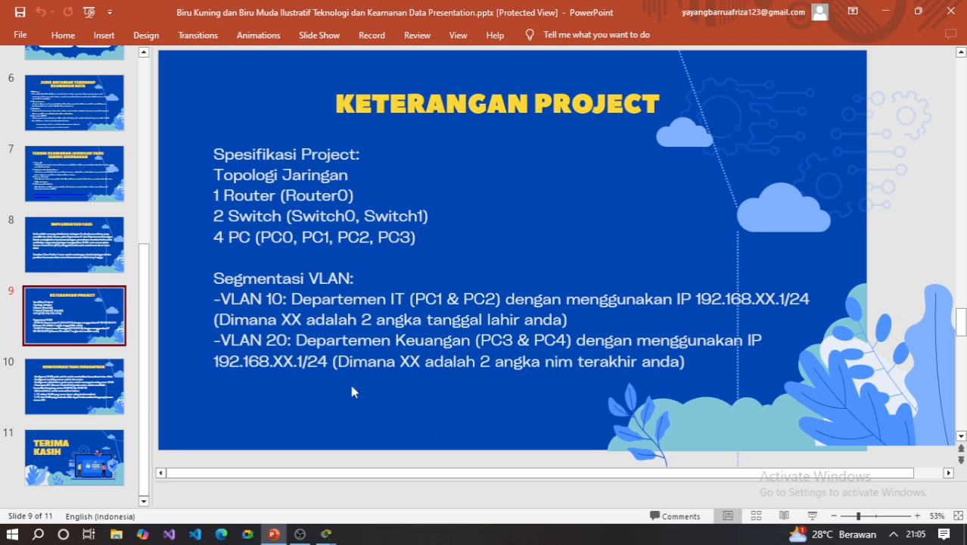
pyautogui.click(328, 536)
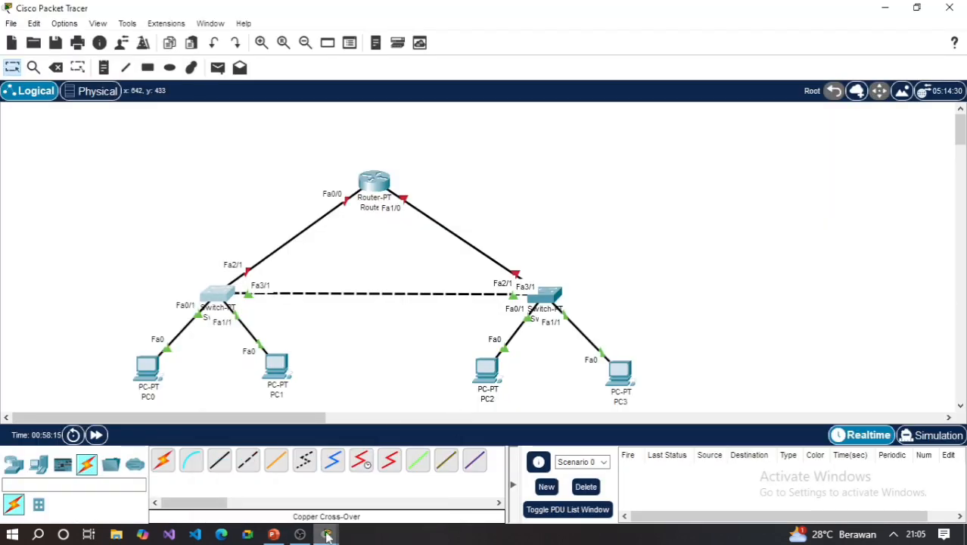
pyautogui.moveTo(327, 535)
pyautogui.click(425, 481)
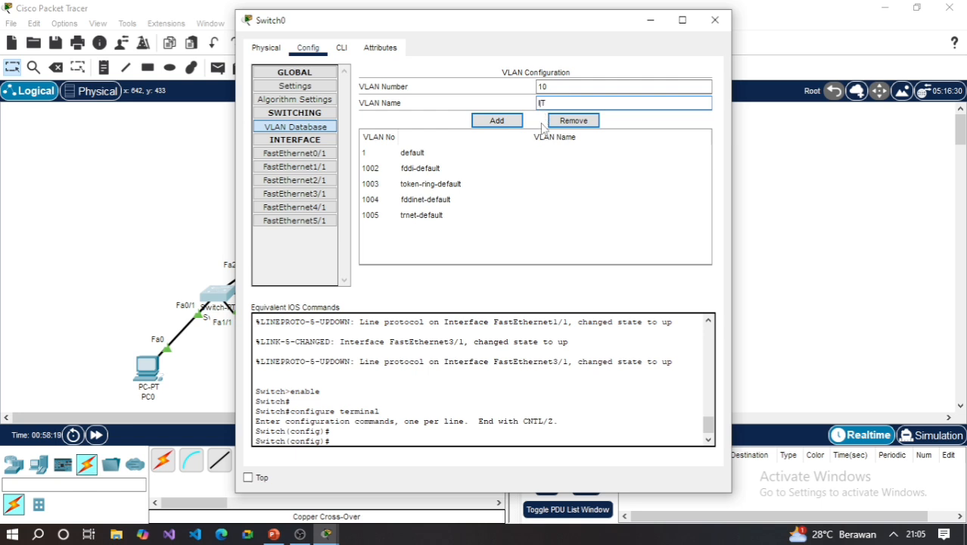
pyautogui.click(525, 168)
pyautogui.click(582, 102)
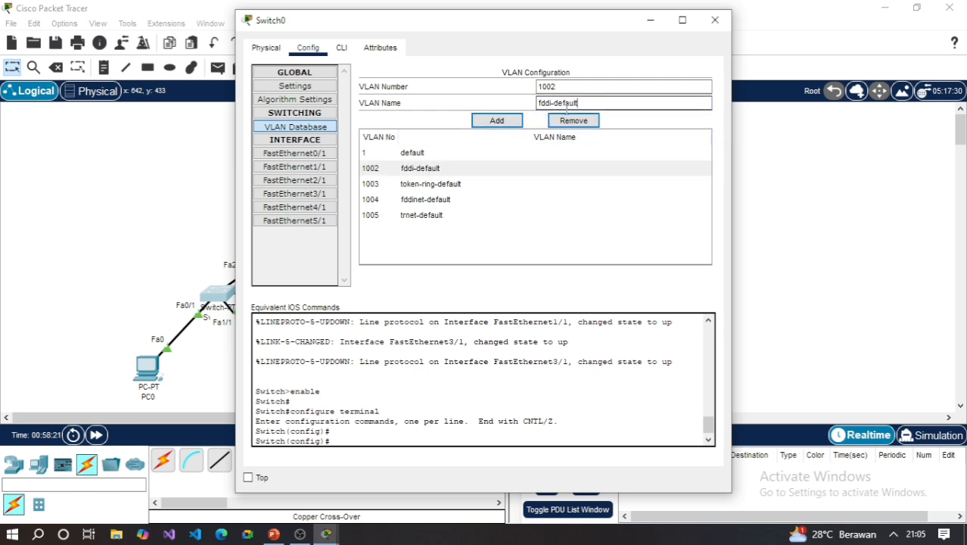
pyautogui.click(580, 87)
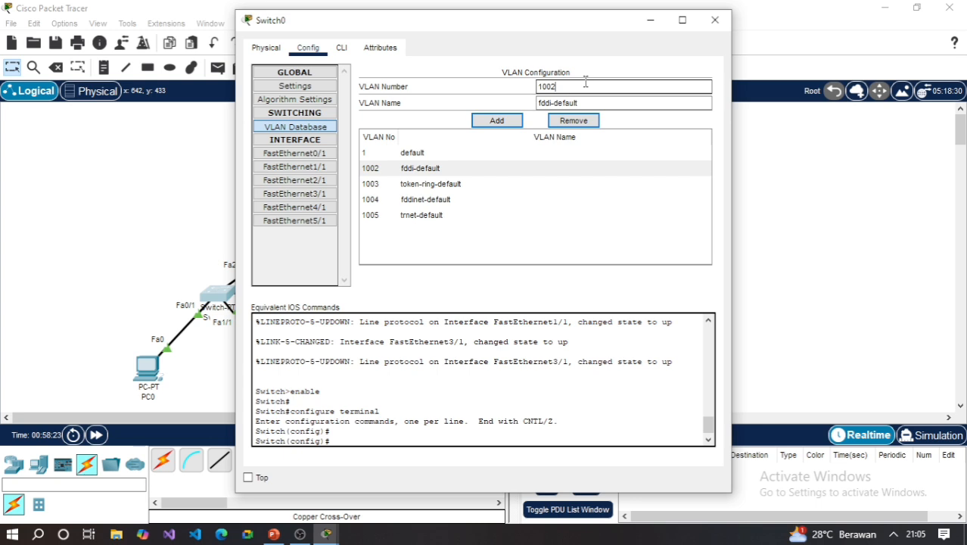
pyautogui.click(436, 156)
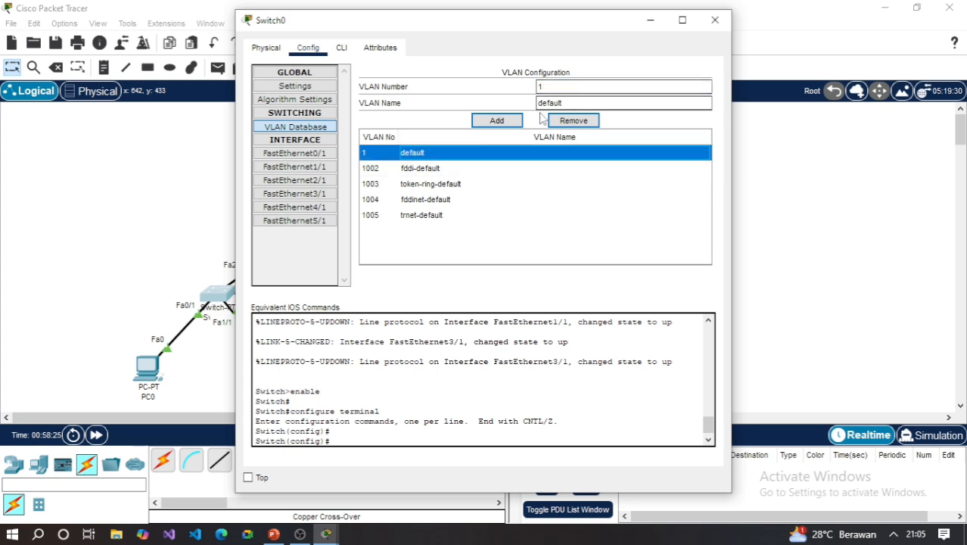
pyautogui.click(436, 98)
pyautogui.click(317, 128)
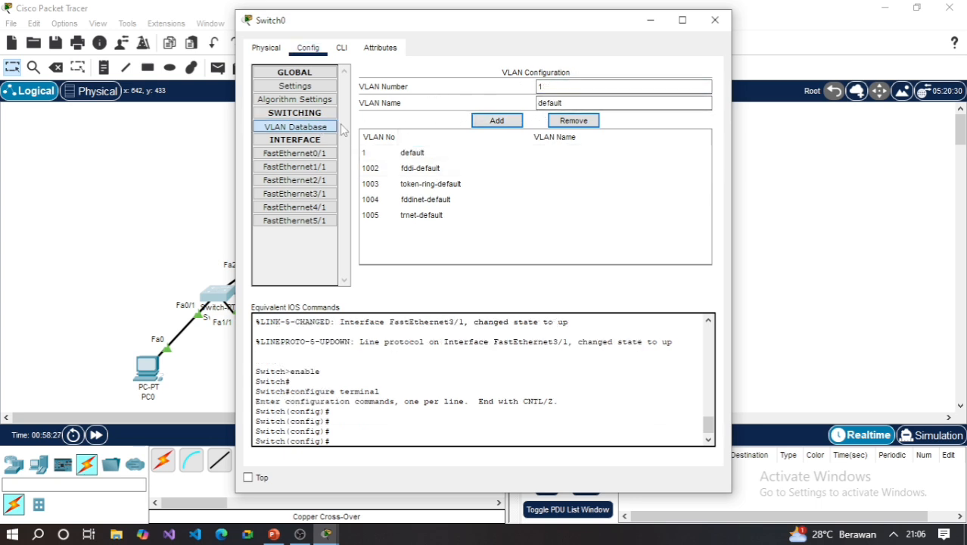
pyautogui.click(715, 20)
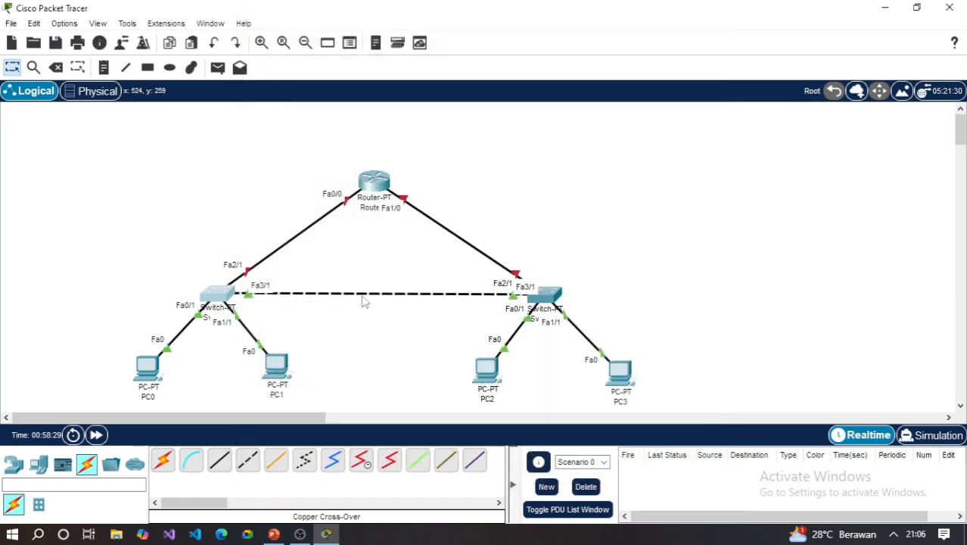
# Step: Add VLAN 10 named IT to Switch0's VLAN database and close its device window
pyautogui.click(229, 298)
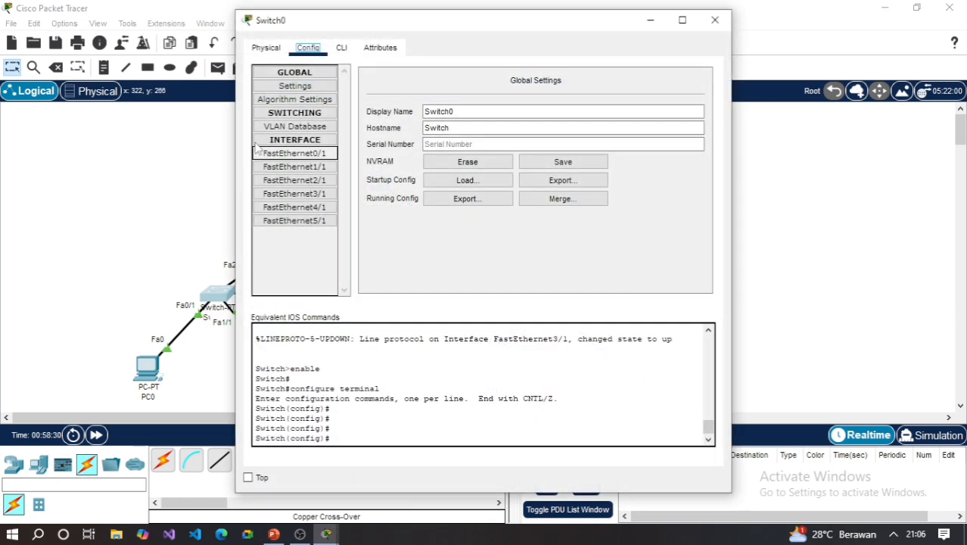
pyautogui.click(301, 129)
pyautogui.click(635, 89)
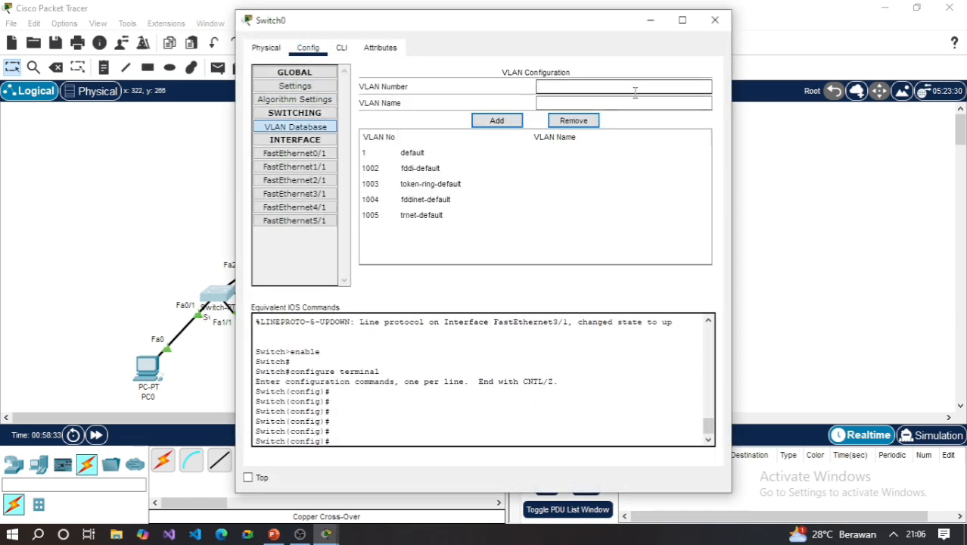
pyautogui.write('10')
pyautogui.click(510, 123)
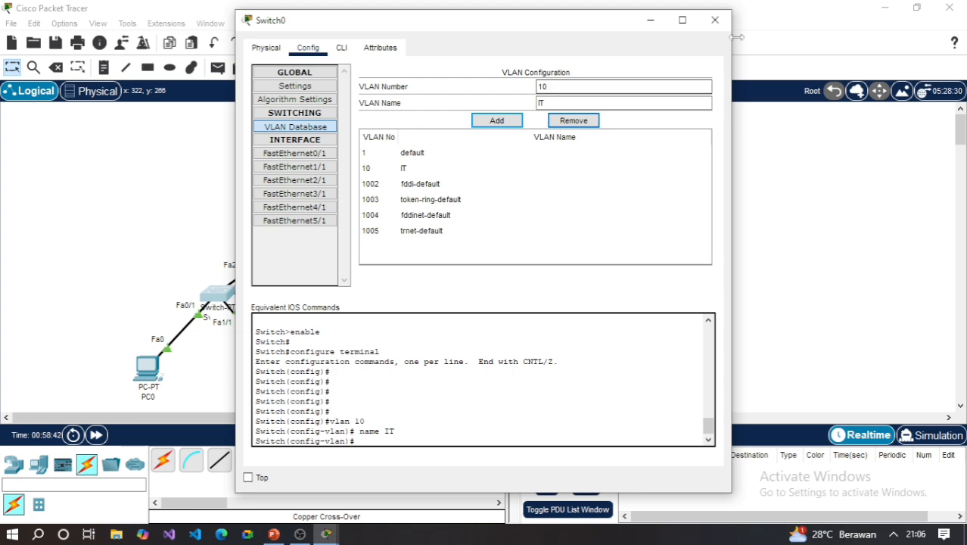
pyautogui.click(715, 19)
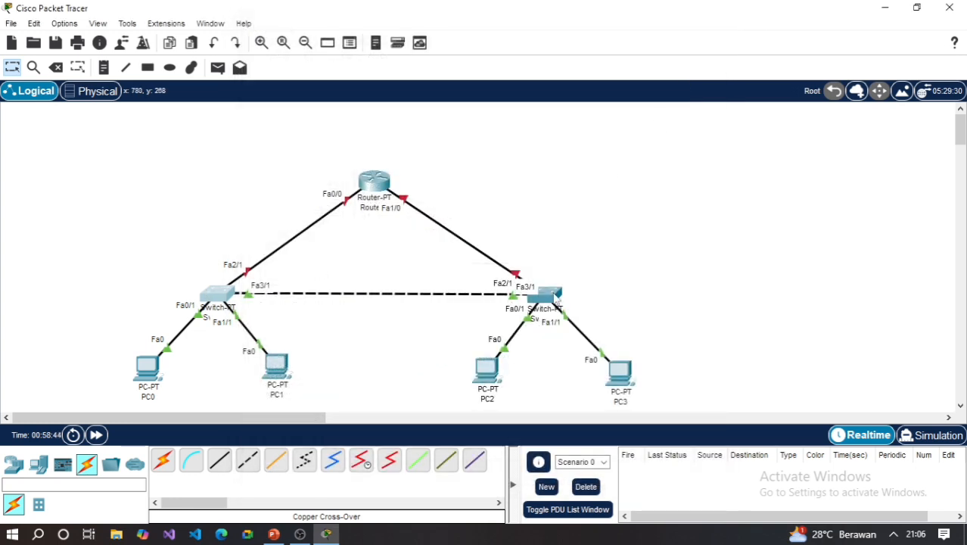
# Step: Add VLAN 20 named Keuangan to Switch1's VLAN database and close its device window
pyautogui.click(553, 299)
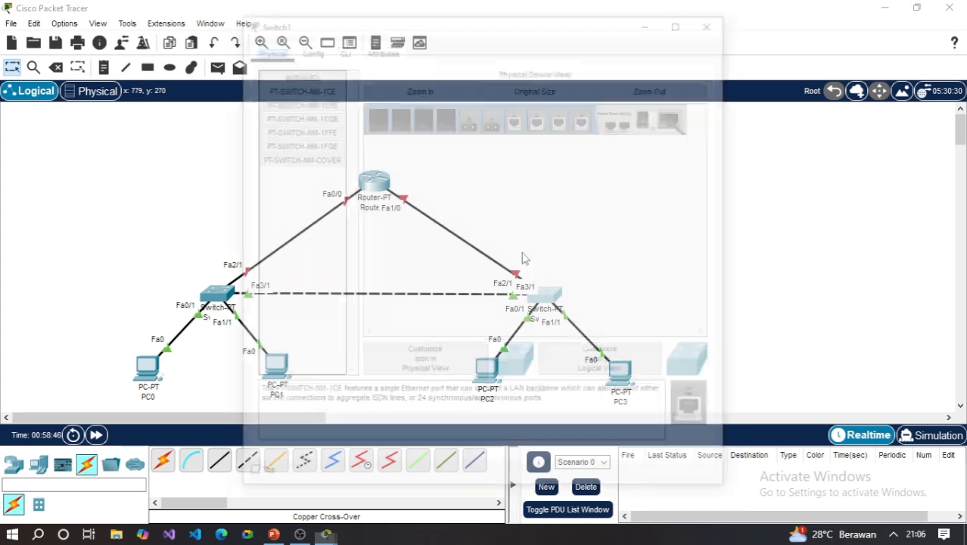
pyautogui.click(307, 47)
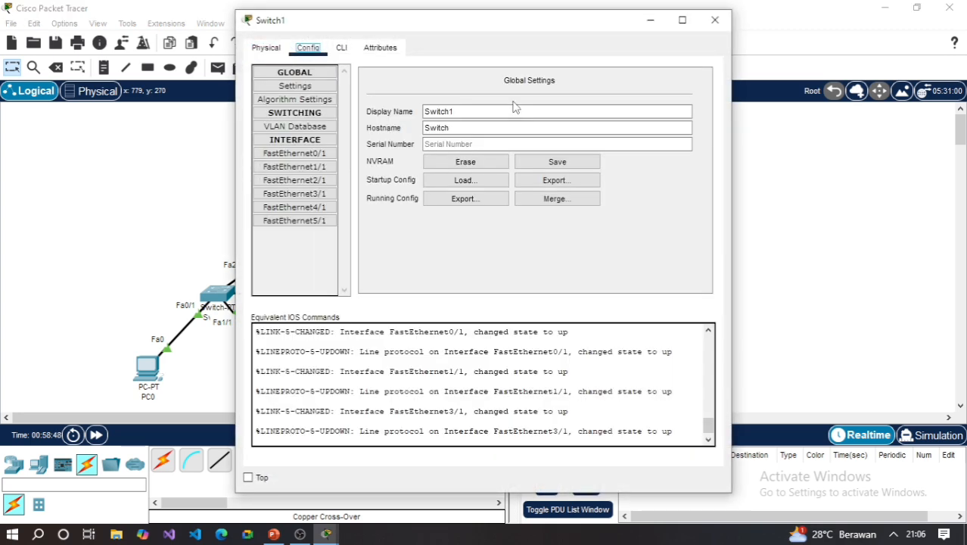
pyautogui.click(296, 127)
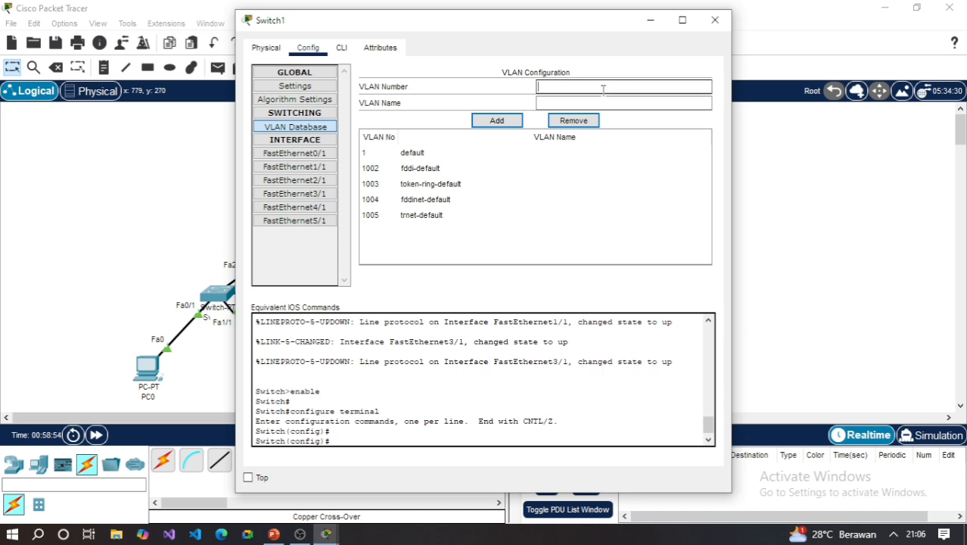
pyautogui.write('0')
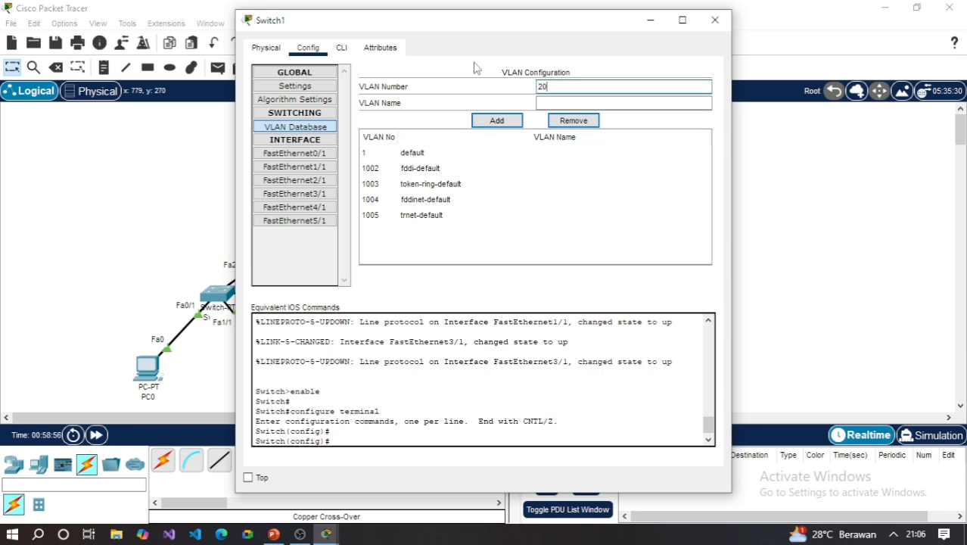
pyautogui.press('Tab')
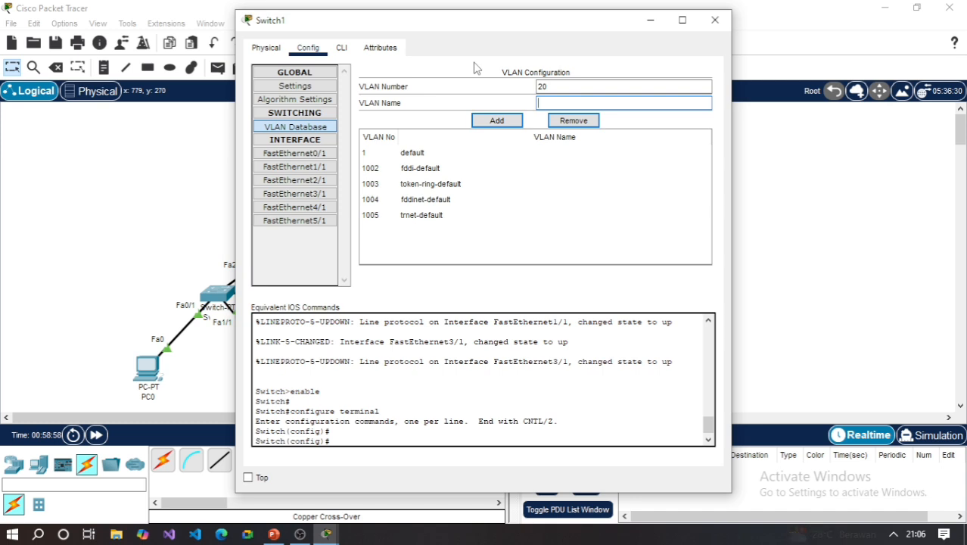
pyautogui.write('KEuangan')
pyautogui.press('Left')
pyautogui.press('Left')
pyautogui.press('BackSpace')
pyautogui.write('e')
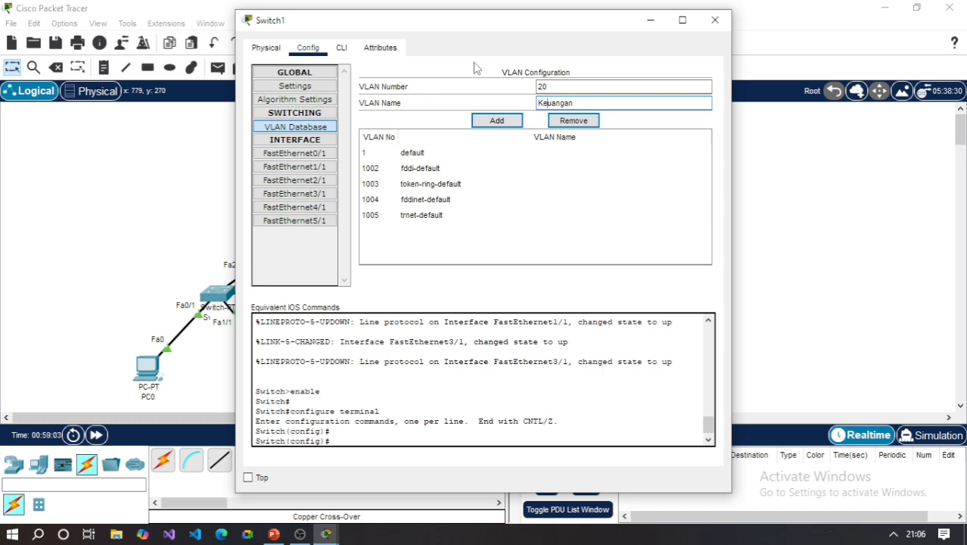
pyautogui.click(505, 122)
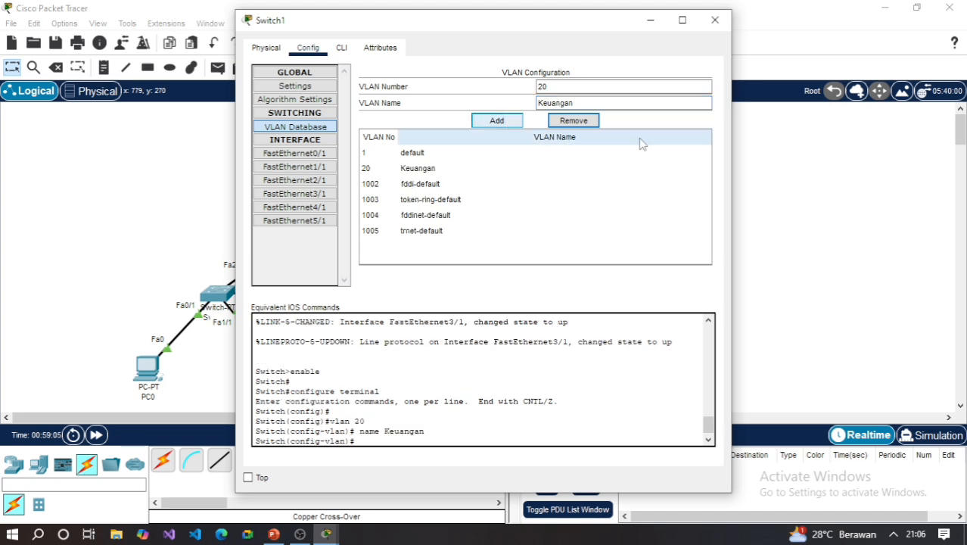
pyautogui.click(715, 20)
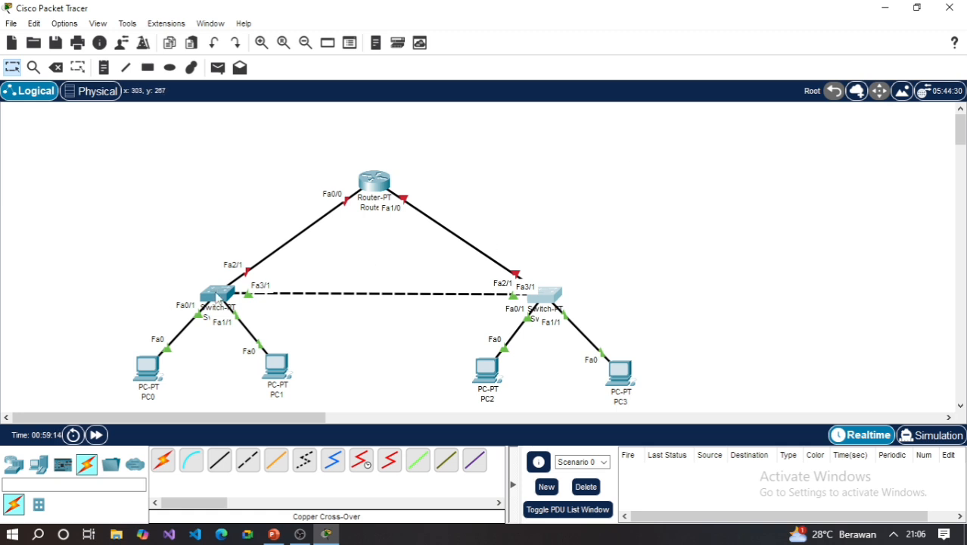
pyautogui.click(218, 297)
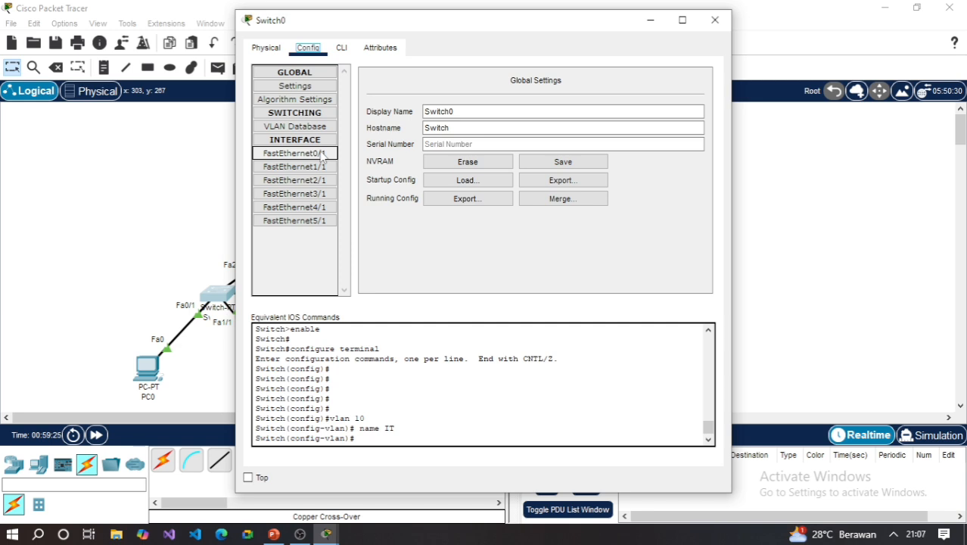
pyautogui.click(715, 19)
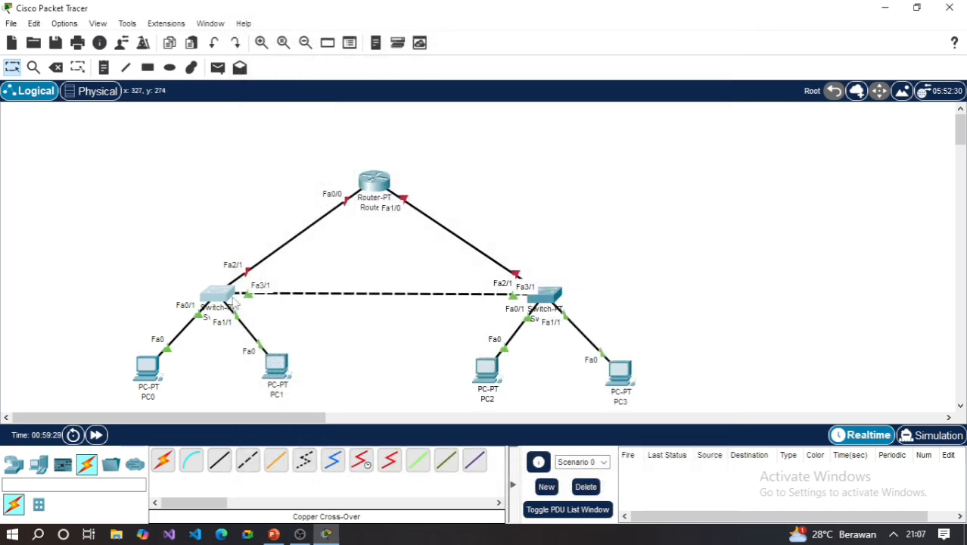
pyautogui.moveTo(235, 302)
pyautogui.click(217, 298)
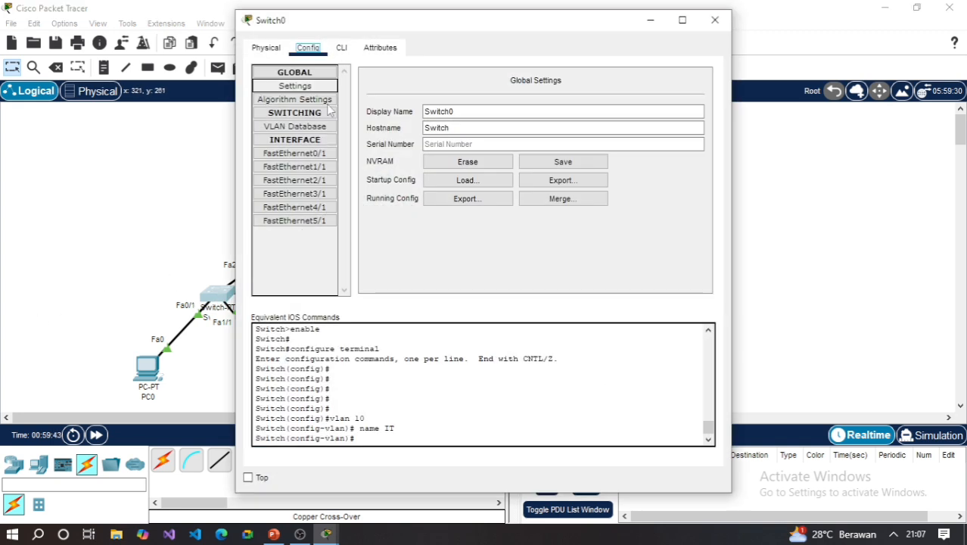
pyautogui.click(299, 154)
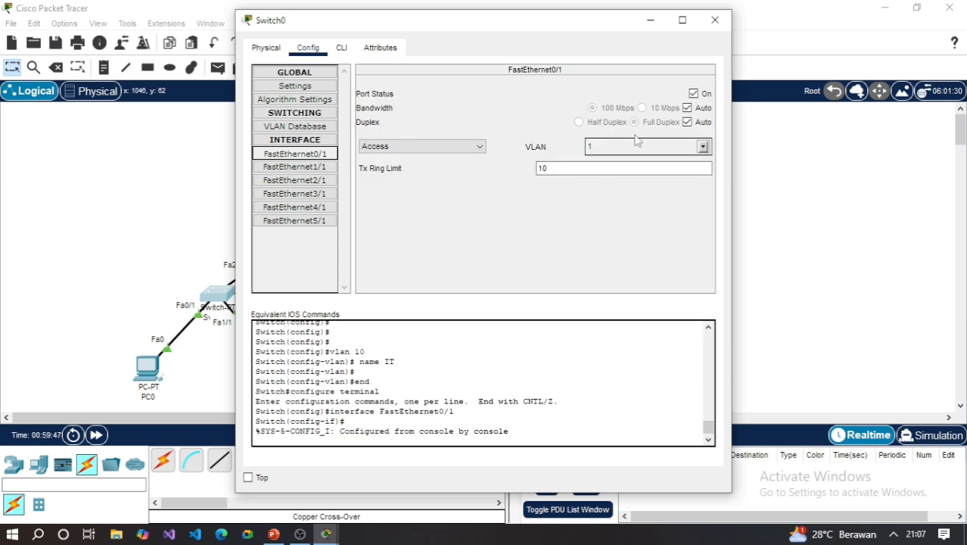
pyautogui.click(721, 23)
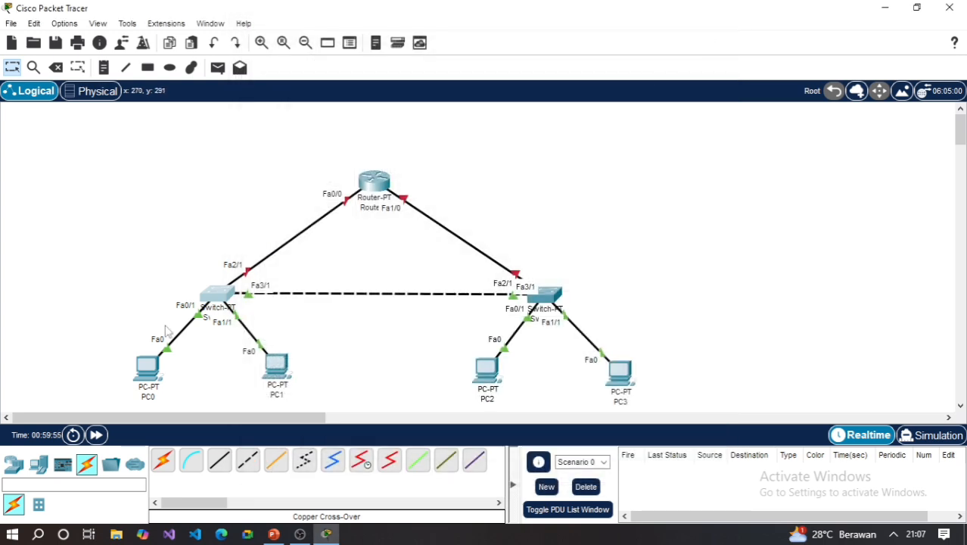
# Step: Assign Switch0's access ports FastEthernet0/1 and FastEthernet1/1 to VLAN 10 (IT)
pyautogui.click(222, 293)
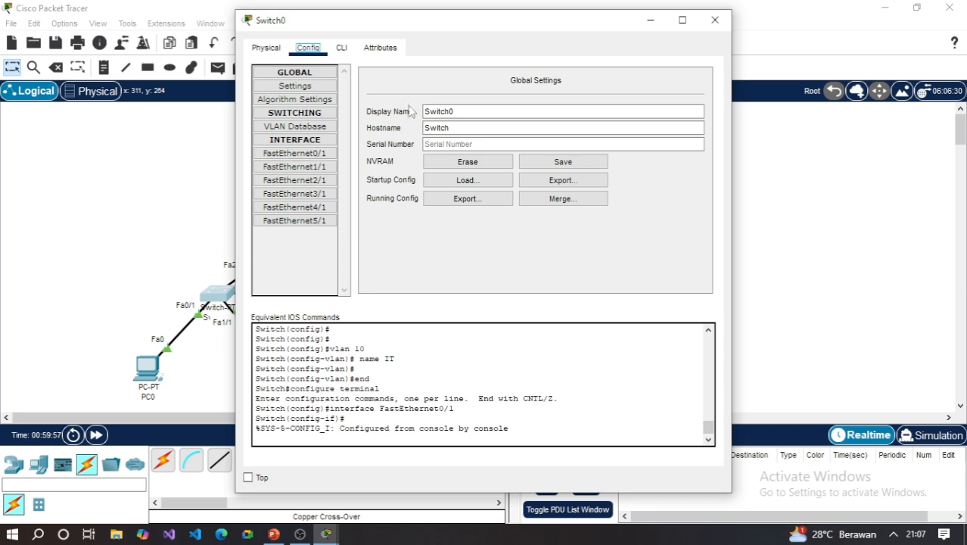
pyautogui.click(324, 155)
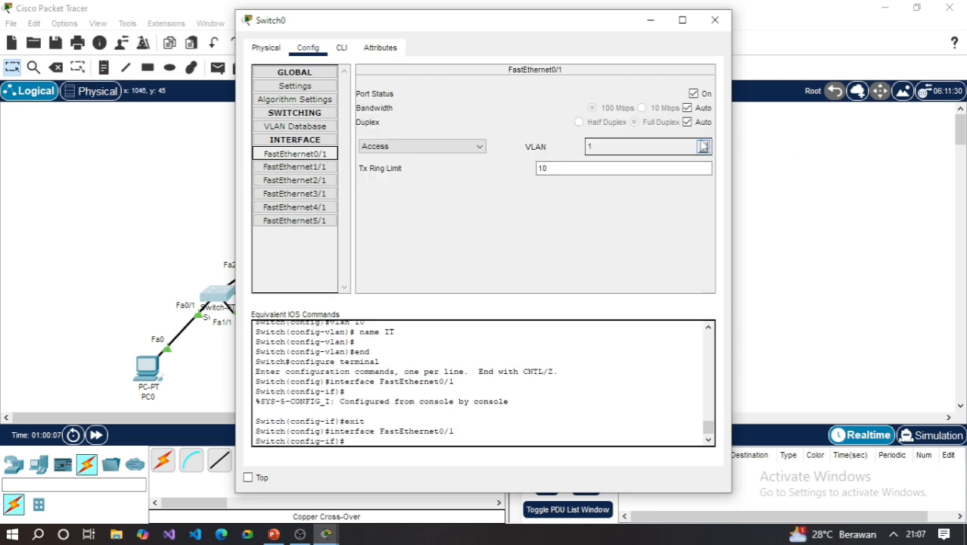
pyautogui.click(703, 148)
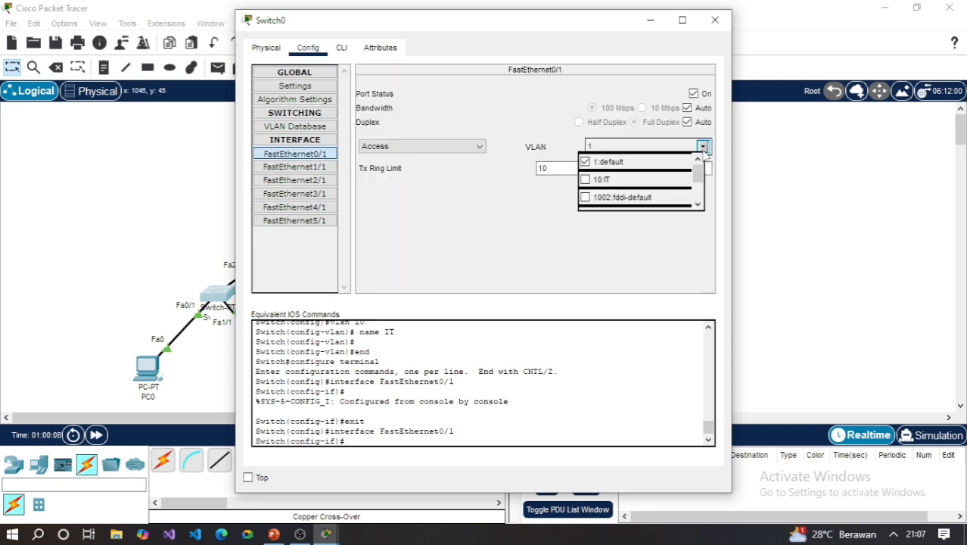
pyautogui.click(585, 180)
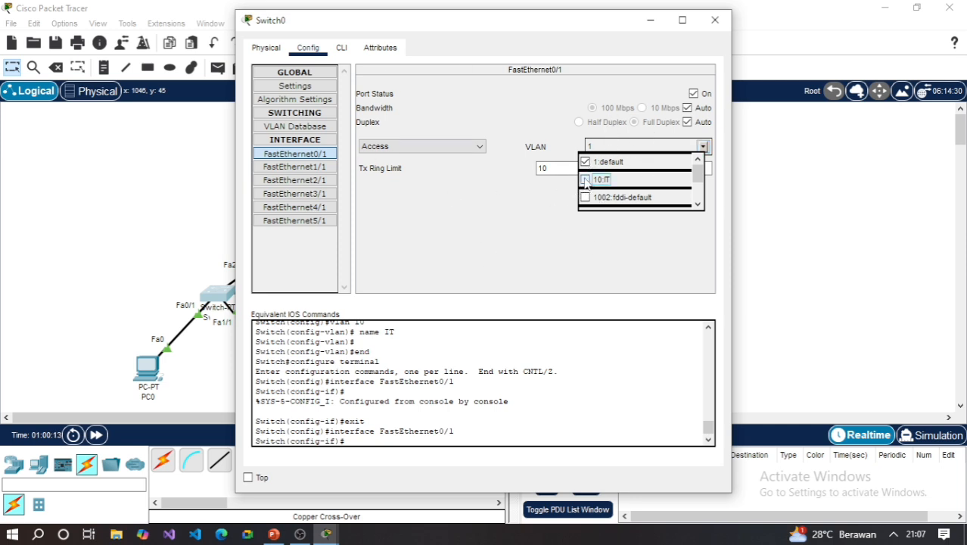
pyautogui.click(619, 262)
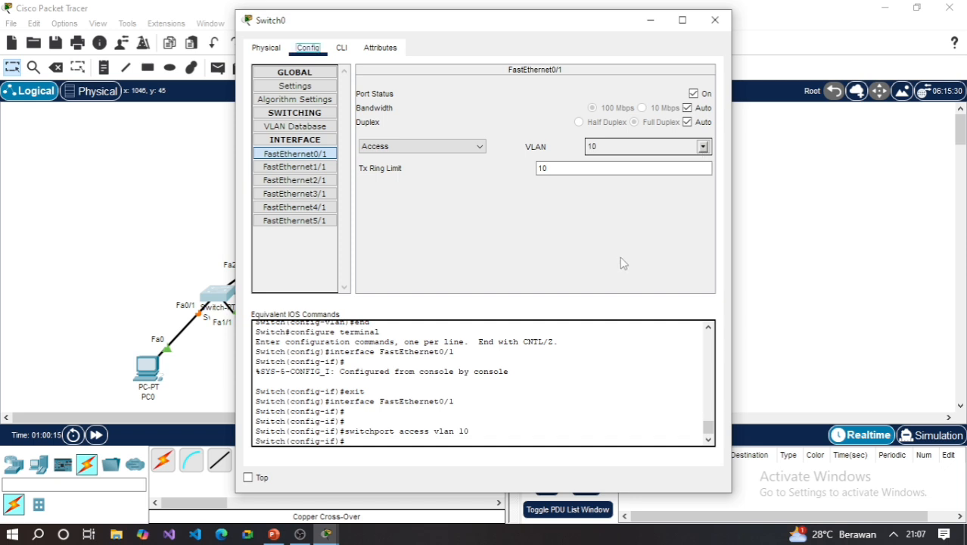
pyautogui.click(324, 168)
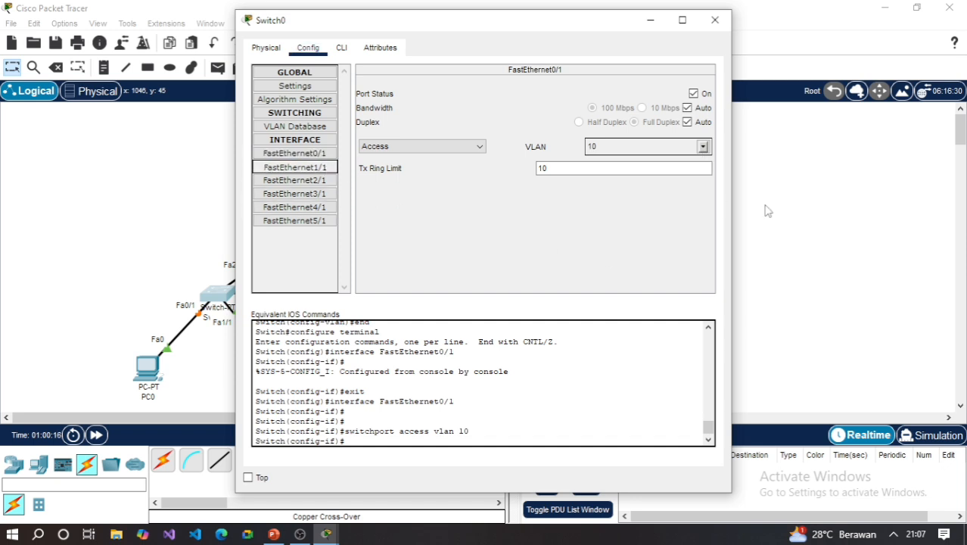
pyautogui.click(703, 147)
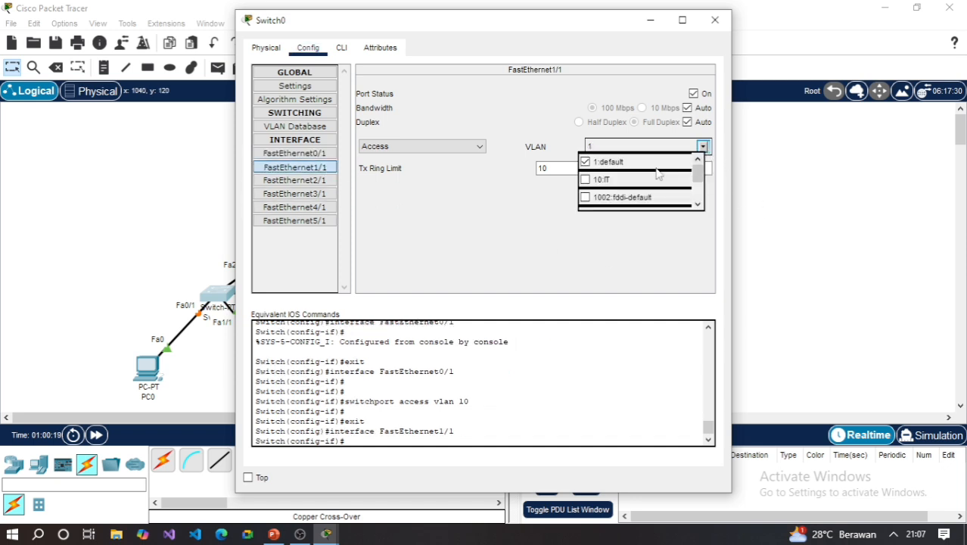
pyautogui.click(585, 180)
pyautogui.click(483, 193)
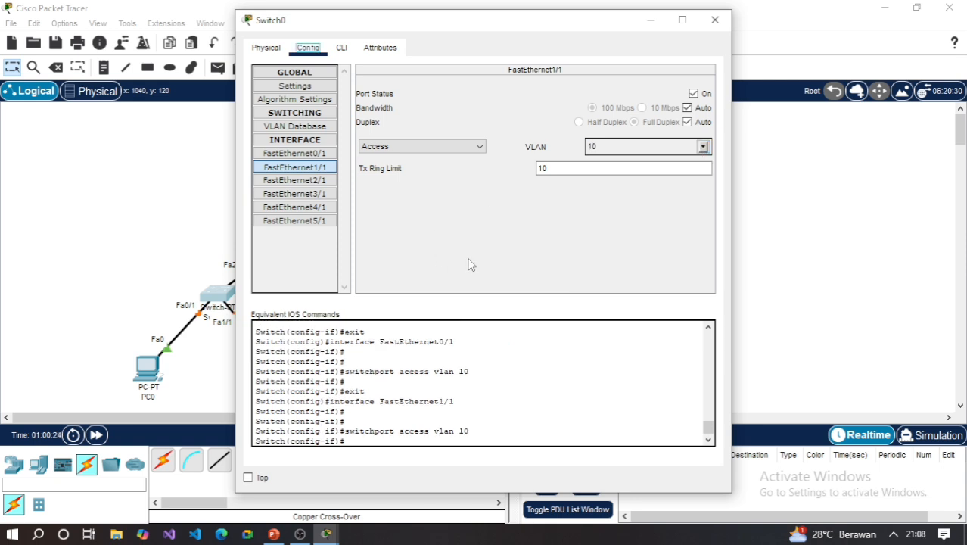
# Step: Set Switch0's FastEthernet2/1 and FastEthernet3/1 ports to Trunk mode and close its device window
pyautogui.click(324, 182)
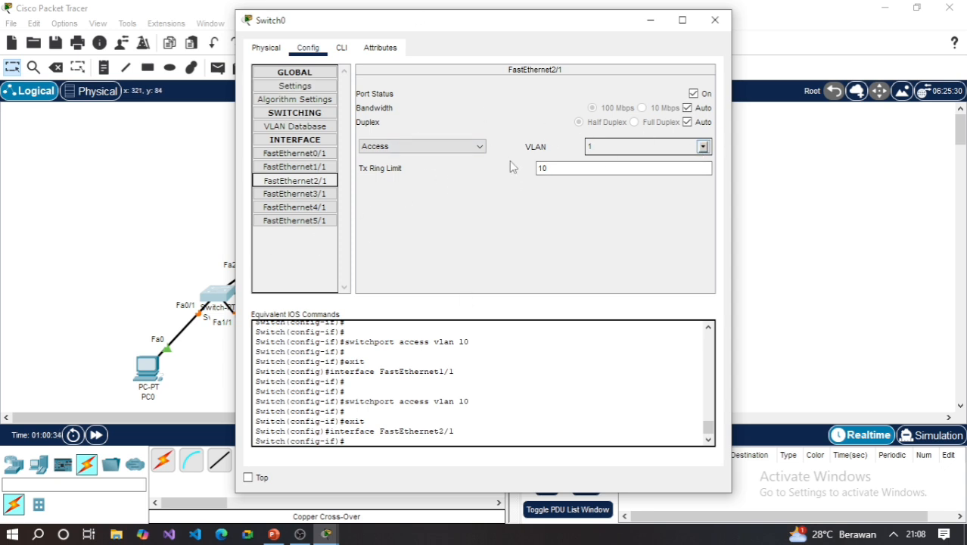
pyautogui.click(479, 148)
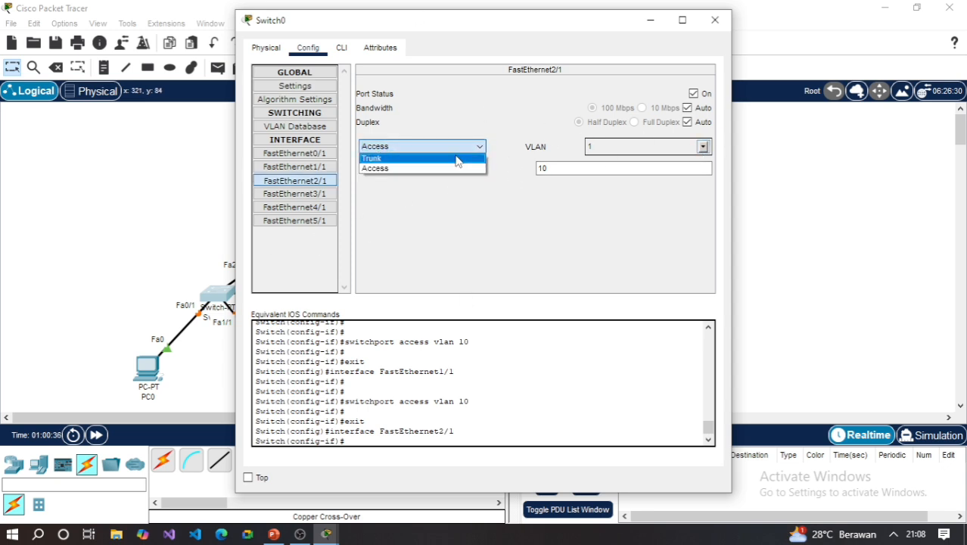
pyautogui.click(424, 156)
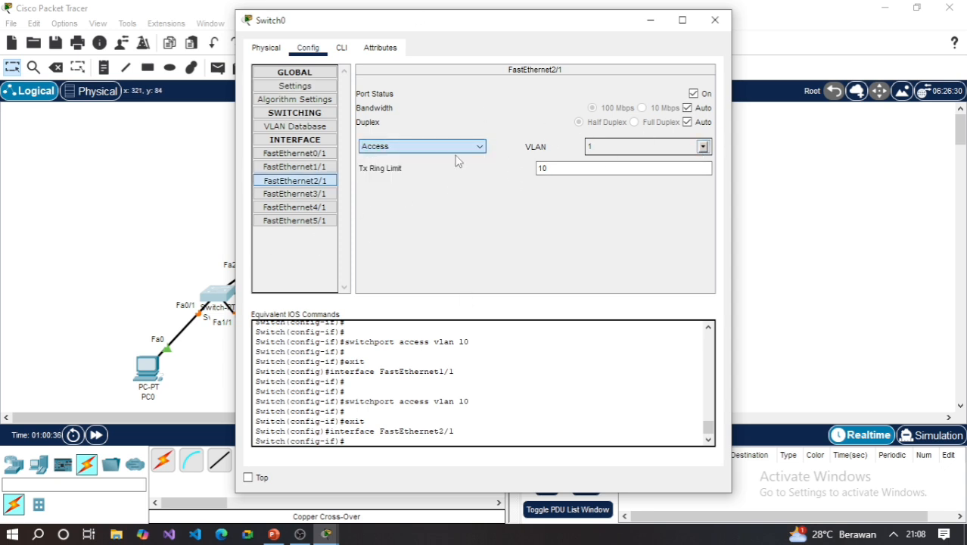
pyautogui.click(310, 195)
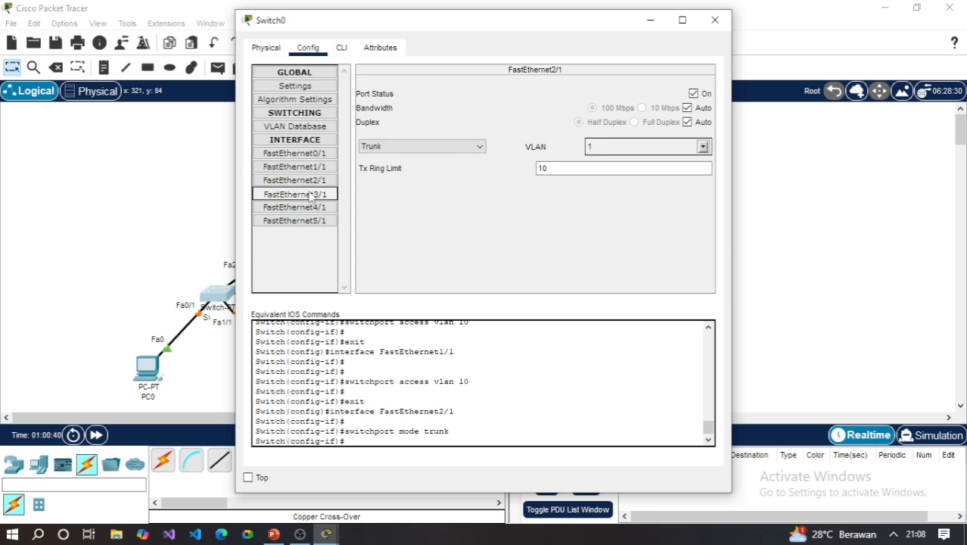
pyautogui.click(481, 148)
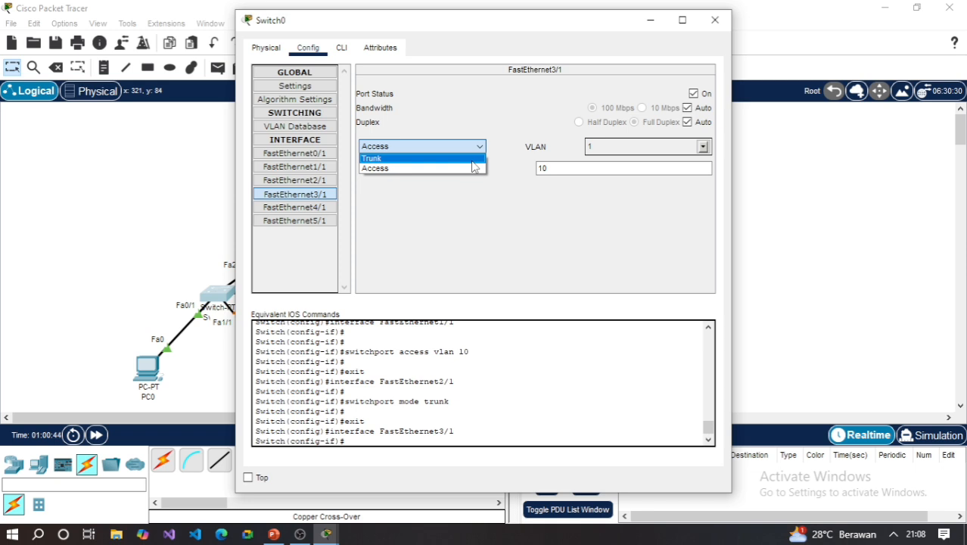
pyautogui.click(472, 160)
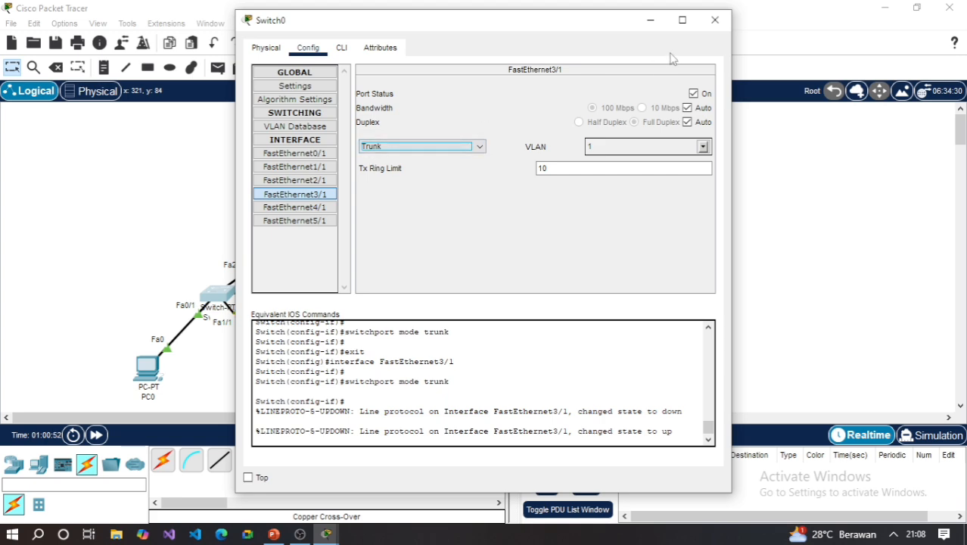
pyautogui.click(714, 20)
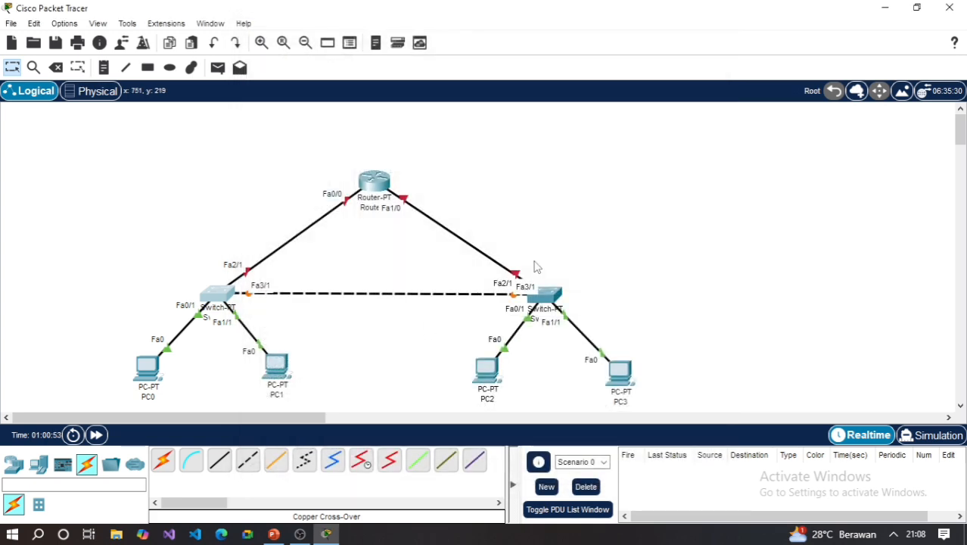
# Step: Assign Switch1's access ports FastEthernet0/1 and FastEthernet1/1 to VLAN 20 (Keuangan)
pyautogui.click(549, 297)
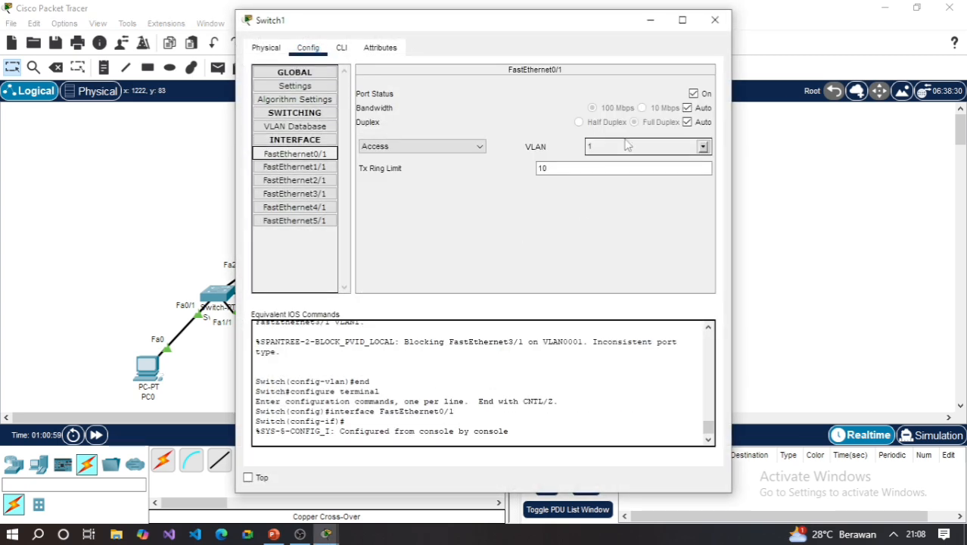
pyautogui.click(319, 154)
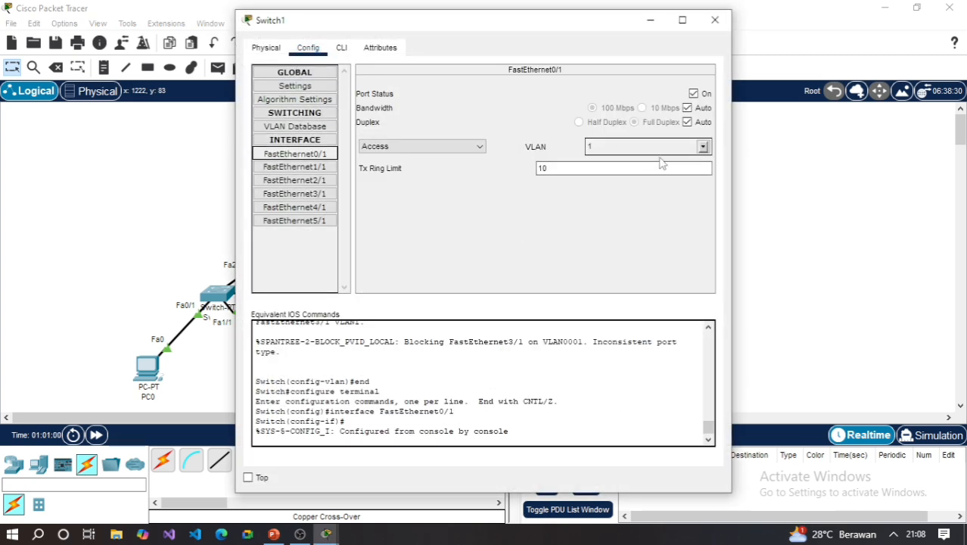
pyautogui.click(708, 148)
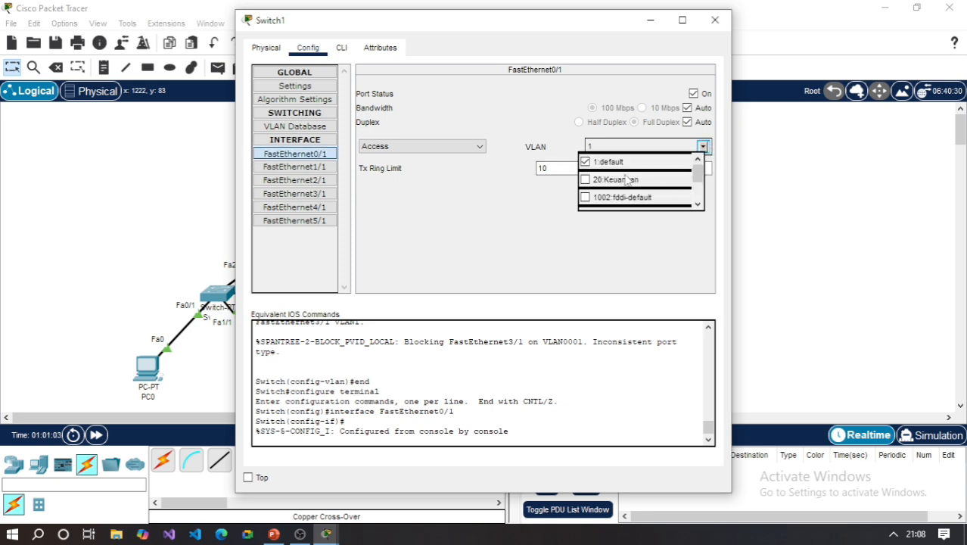
pyautogui.click(599, 184)
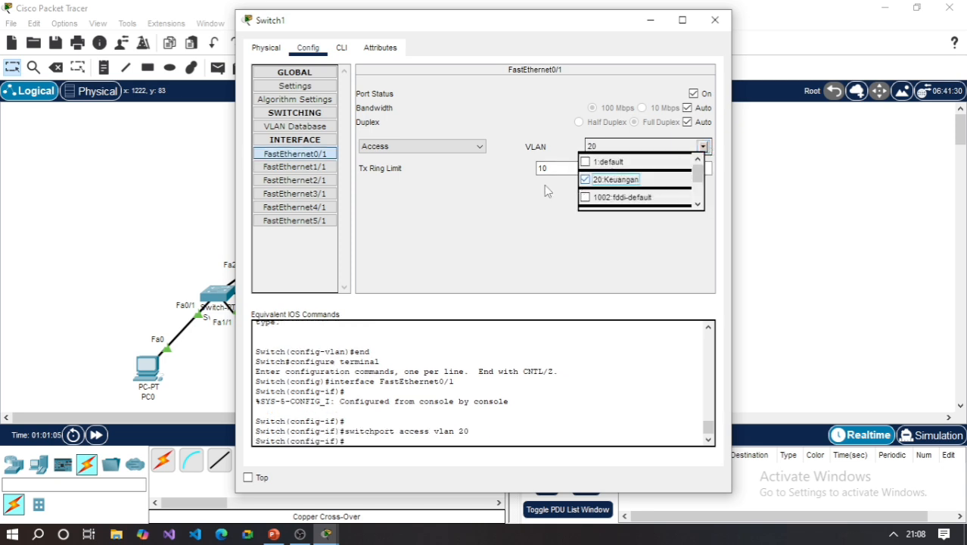
pyautogui.click(297, 168)
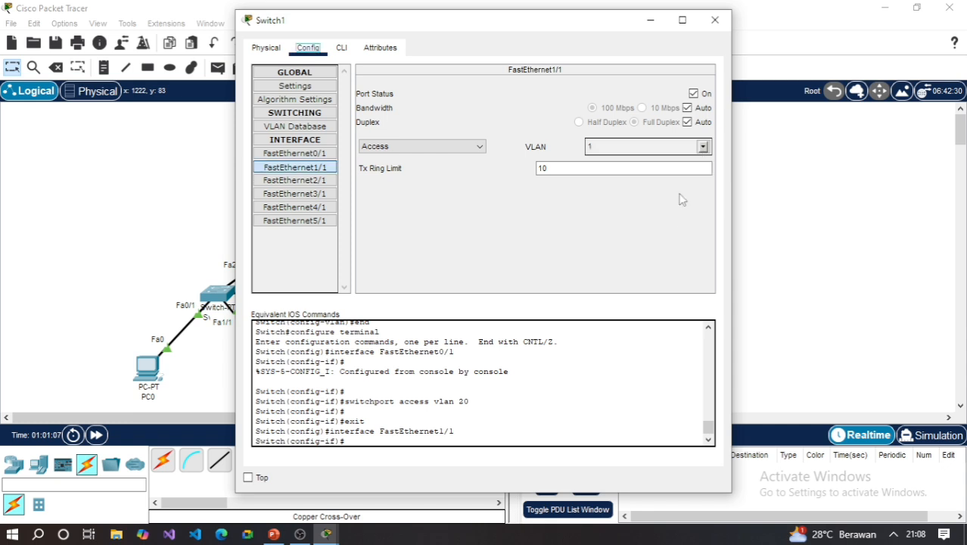
pyautogui.click(703, 147)
pyautogui.click(598, 179)
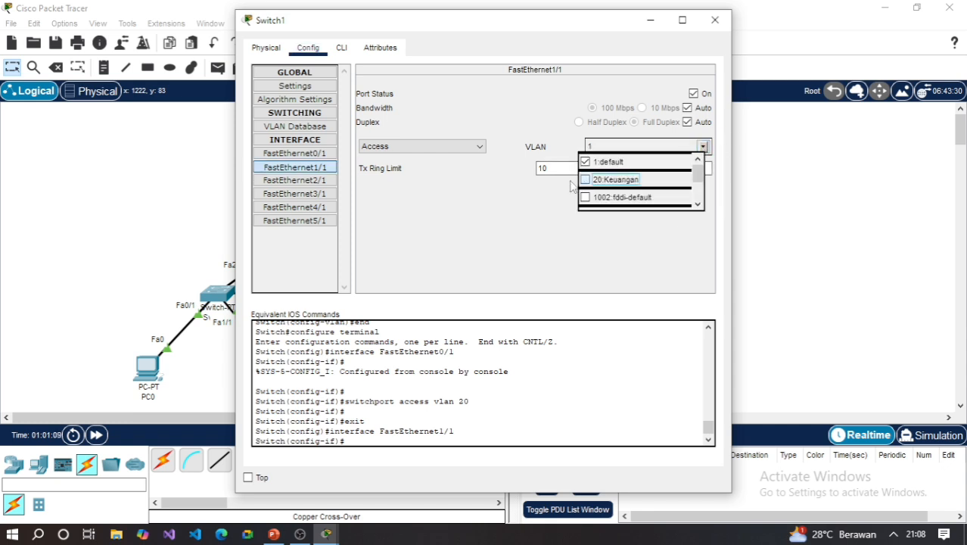
# Step: Set Switch1's FastEthernet2/1 port to Trunk mode, check the mode of FastEthernet3/1, and close the device window
pyautogui.click(320, 181)
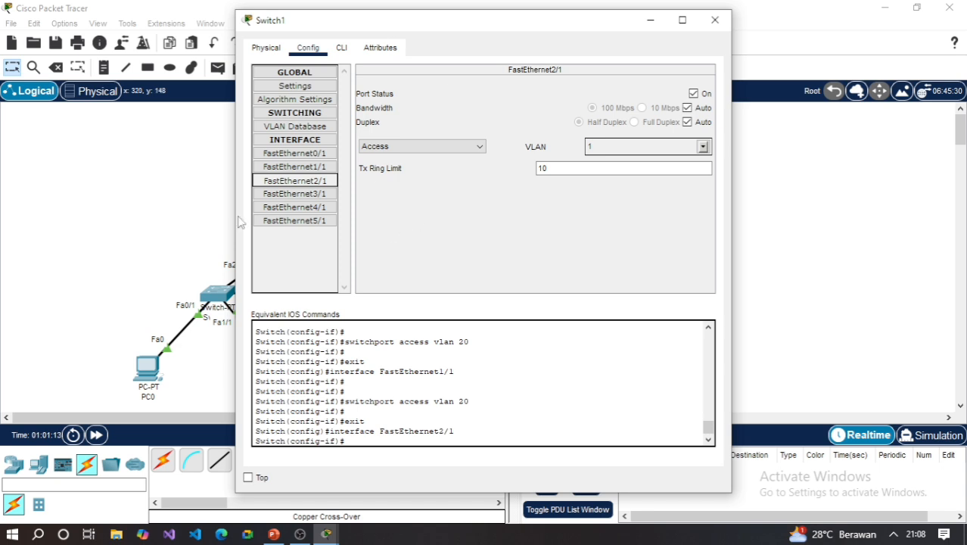
pyautogui.click(409, 147)
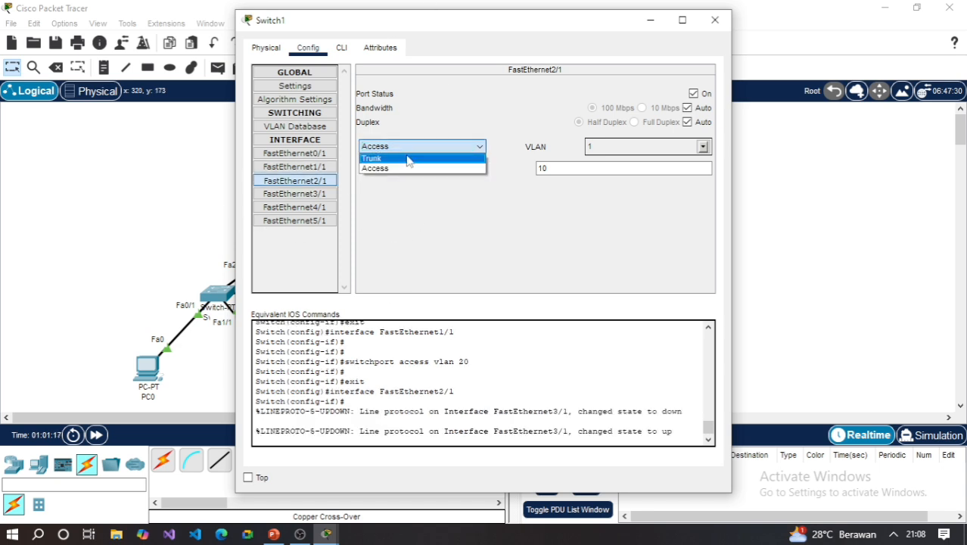
pyautogui.click(401, 158)
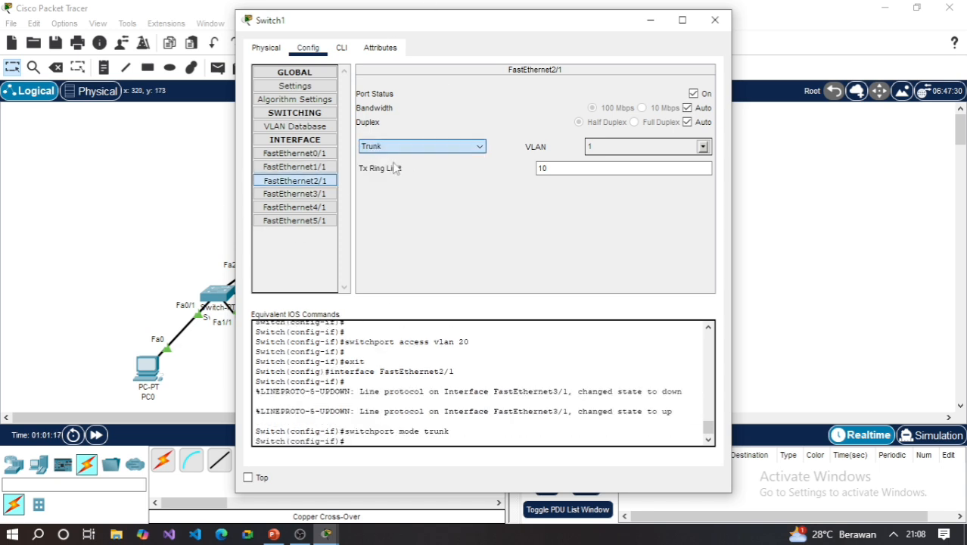
pyautogui.click(318, 194)
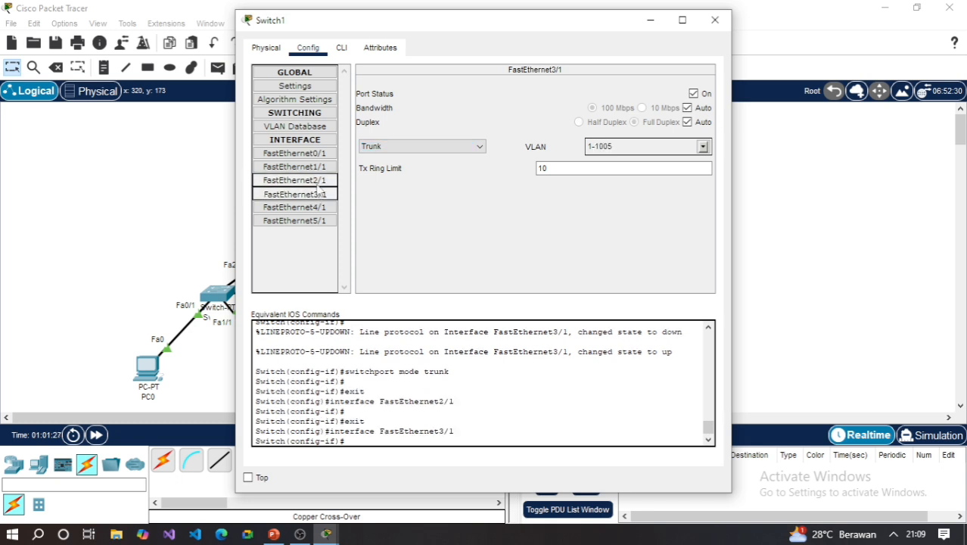
pyautogui.click(318, 180)
pyautogui.click(318, 194)
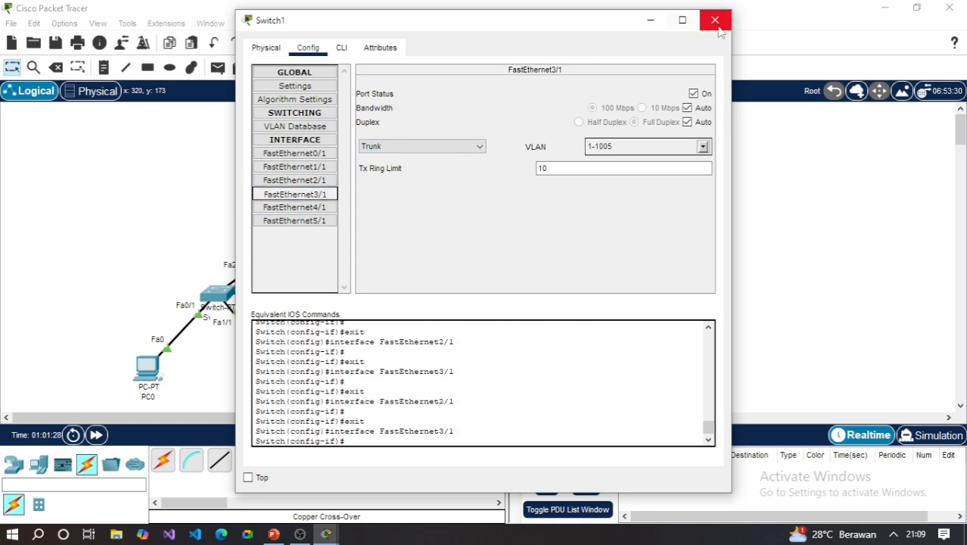
pyautogui.click(303, 180)
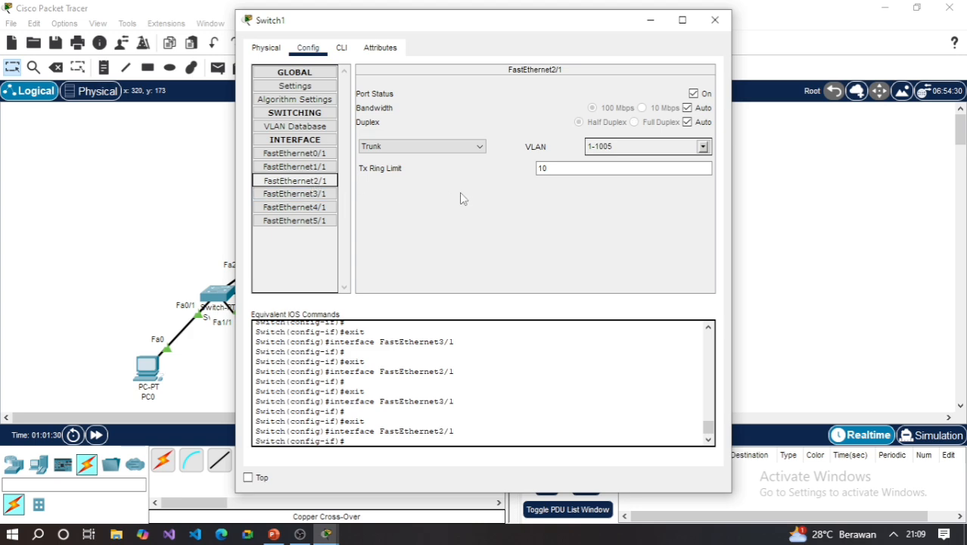
pyautogui.click(716, 21)
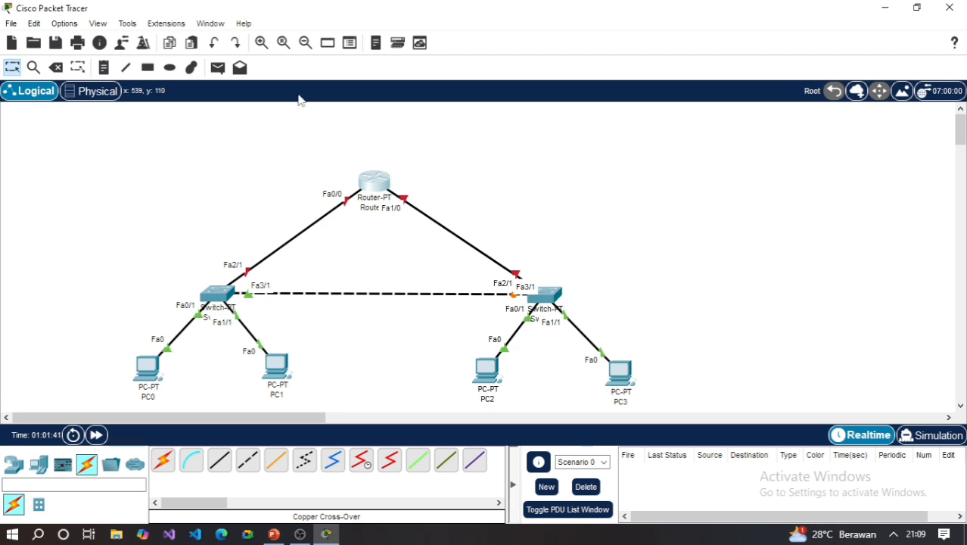
# Step: Turn on Router0's FastEthernet0/0 and FastEthernet1/0 interfaces and close its device window
pyautogui.click(381, 187)
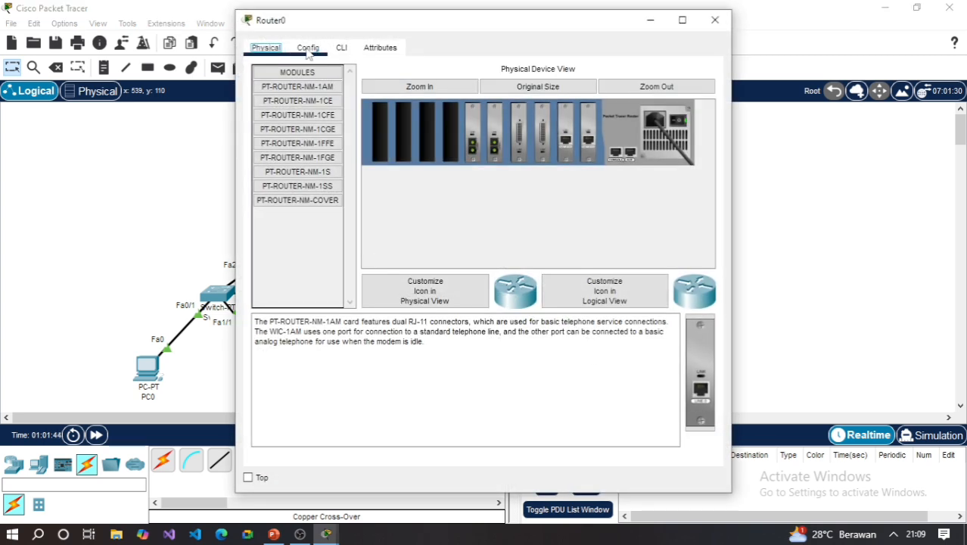
pyautogui.click(308, 49)
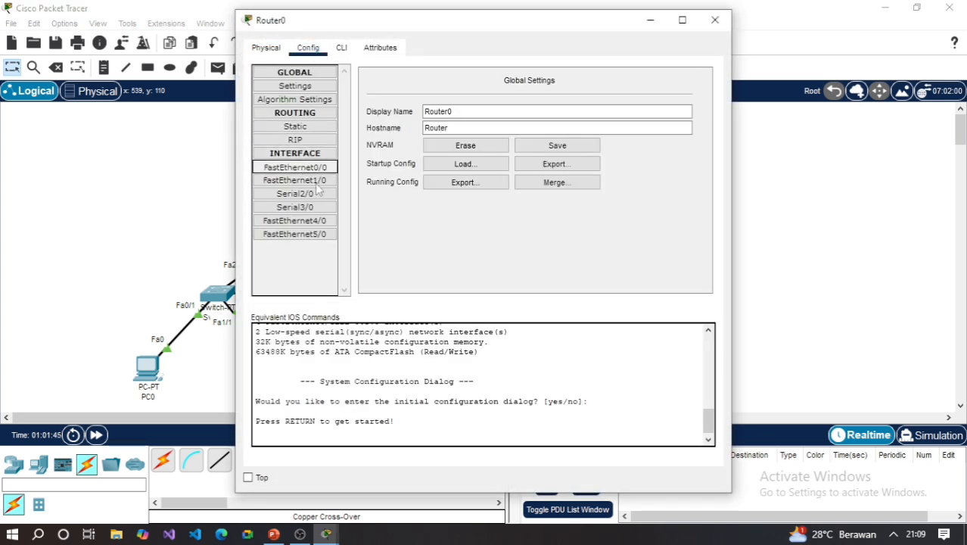
pyautogui.click(295, 168)
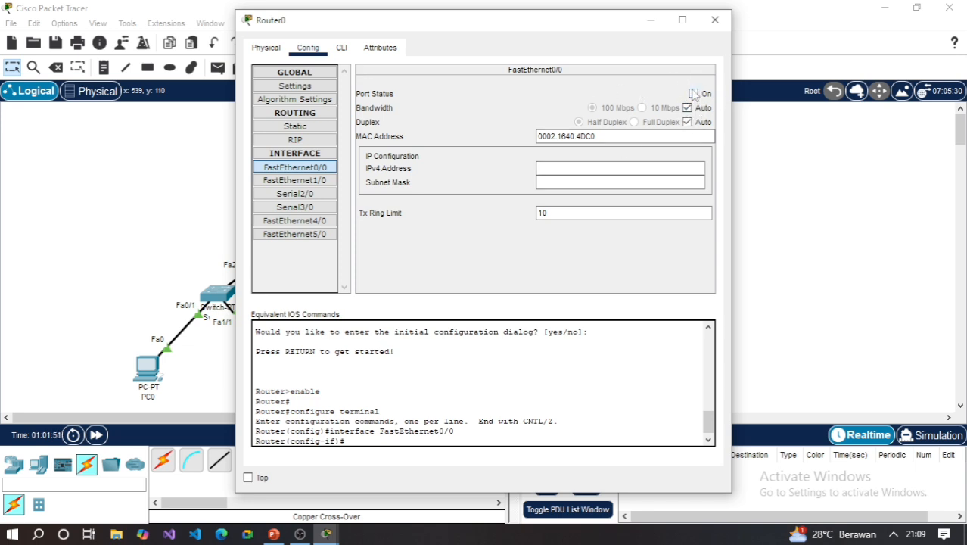
pyautogui.click(693, 94)
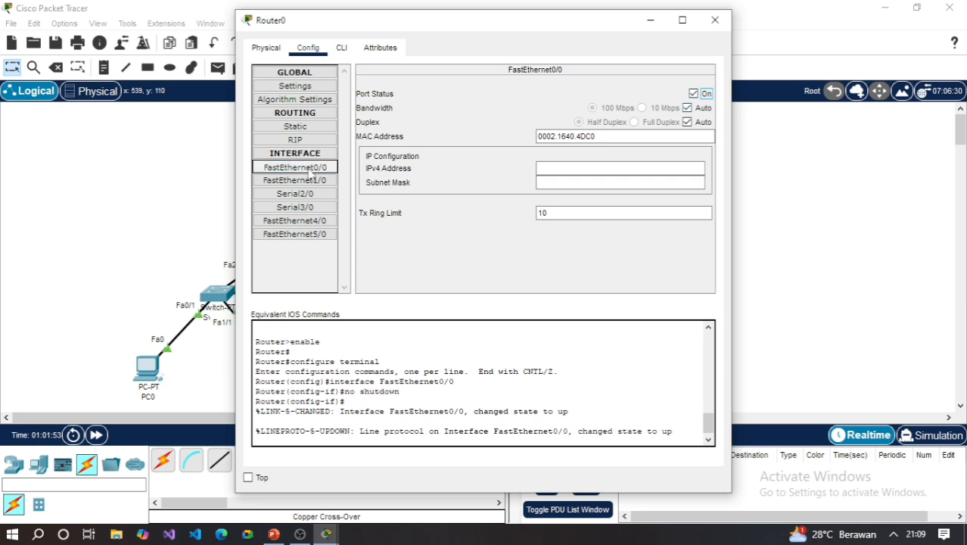
pyautogui.click(310, 179)
pyautogui.click(694, 94)
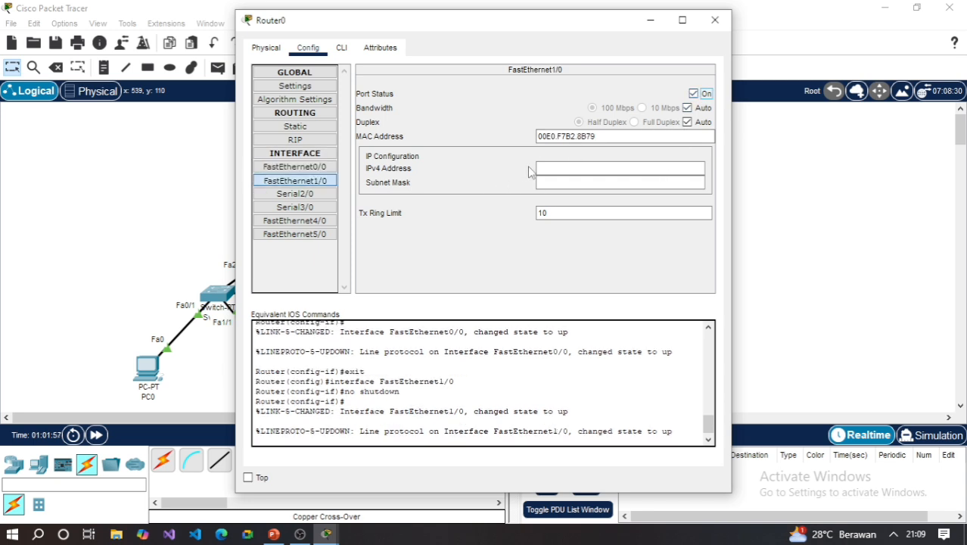
pyautogui.click(715, 21)
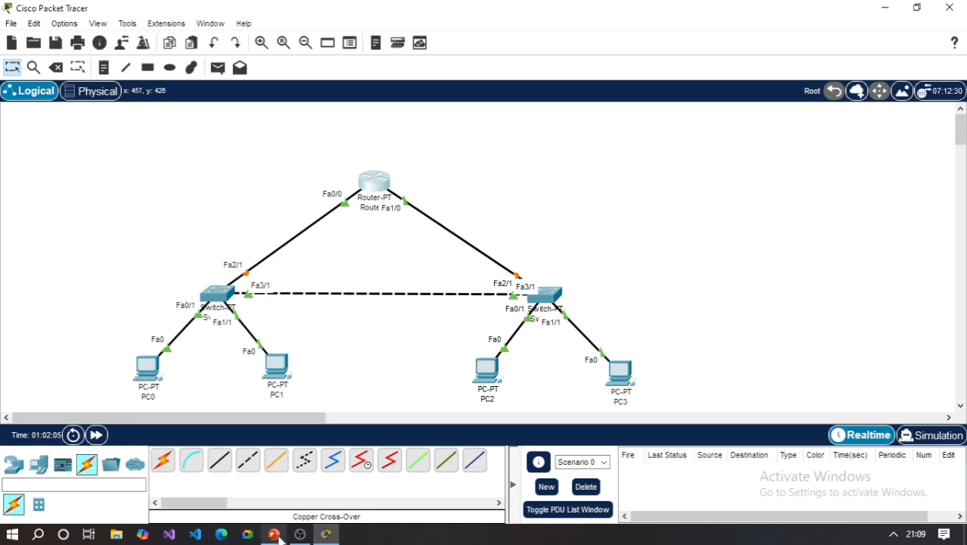
# Step: Check the expected VLAN, trunking, subinterface and ACL configuration in the PowerPoint presentation, and return to Cisco Packet Tracer
pyautogui.moveTo(279, 536)
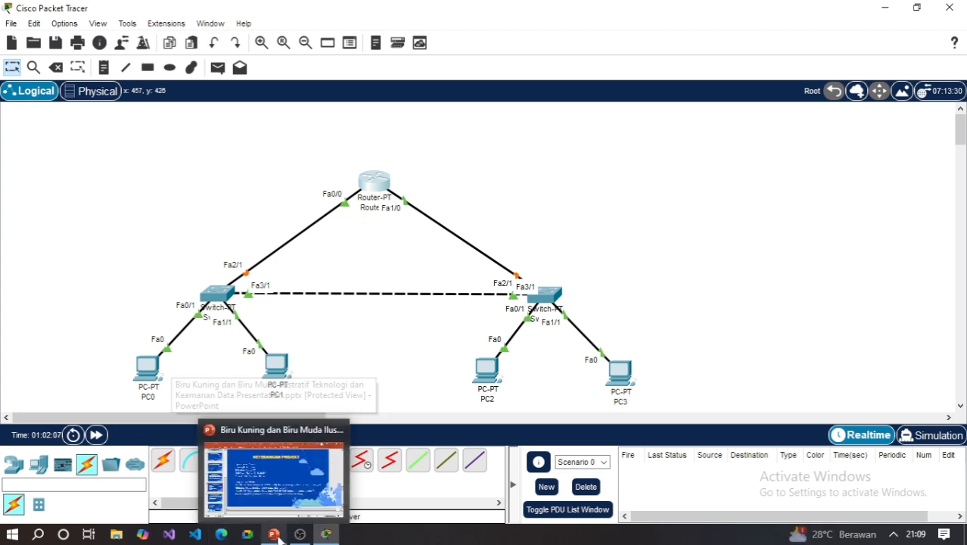
pyautogui.click(271, 488)
pyautogui.scroll(-1, 243, 236)
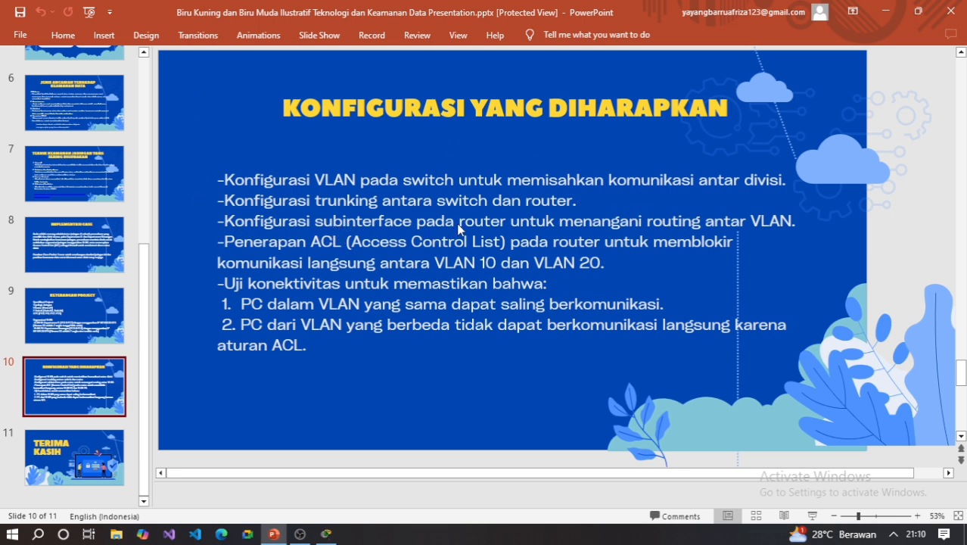
pyautogui.click(327, 535)
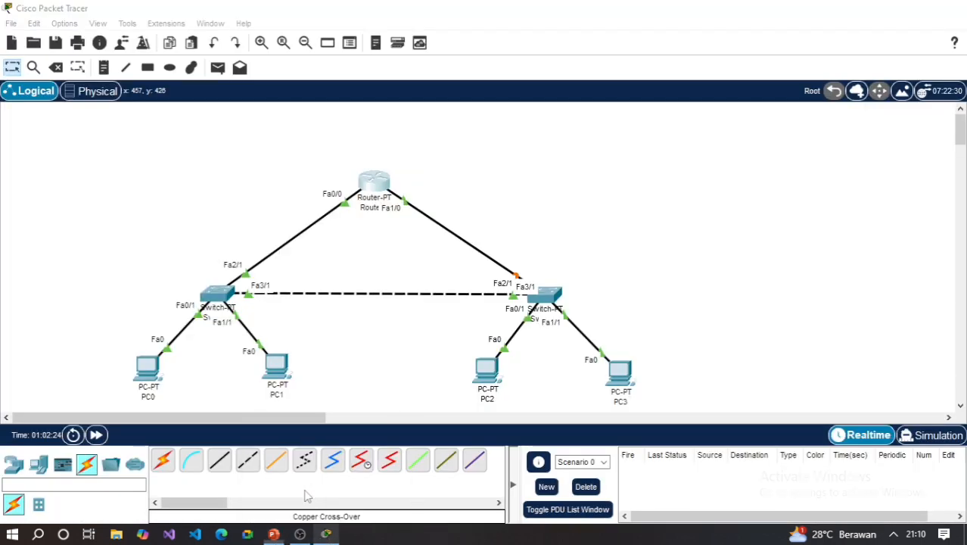
# Step: Open Router0's command line and leave interface configuration mode with the end command
pyautogui.click(378, 186)
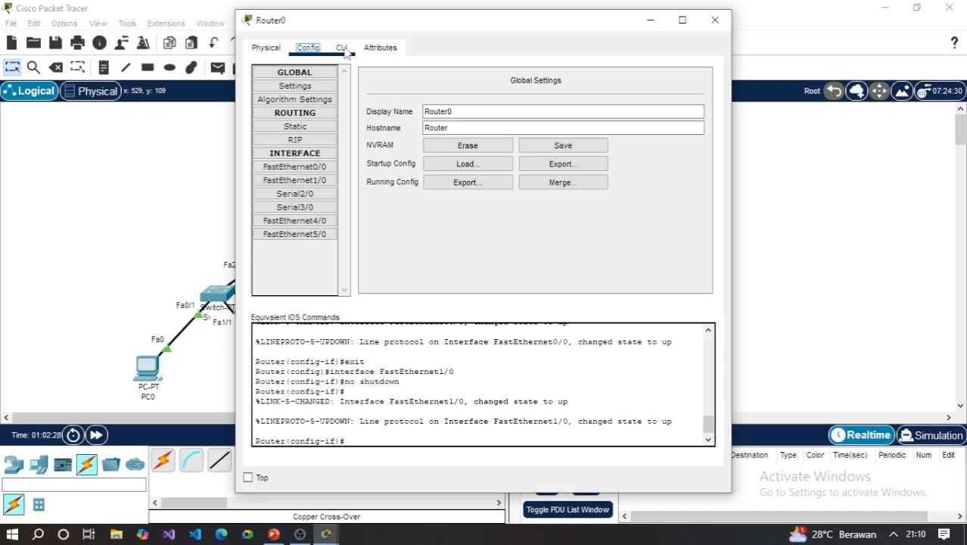
pyautogui.click(342, 48)
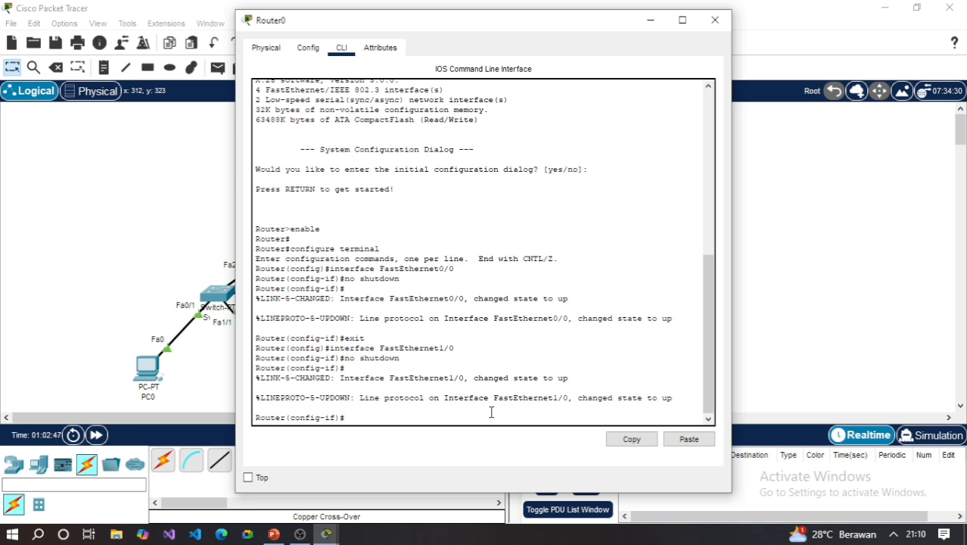
pyautogui.write('end')
pyautogui.press('Return')
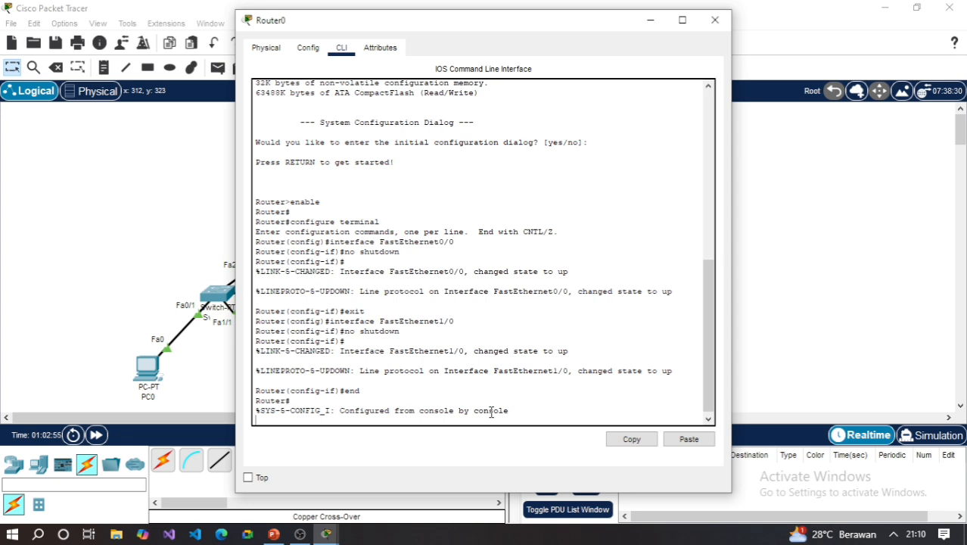
pyautogui.write('enable')
pyautogui.press('Return')
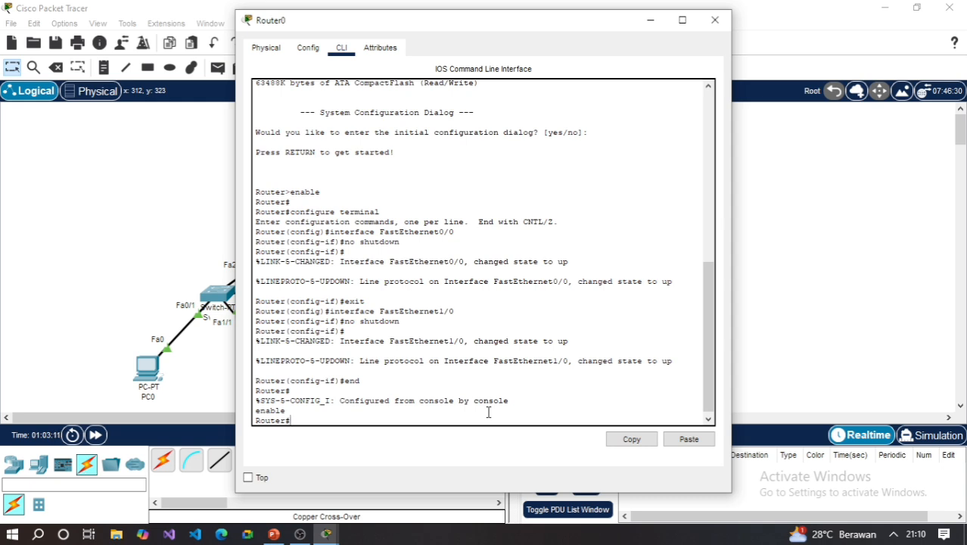
pyautogui.write('con')
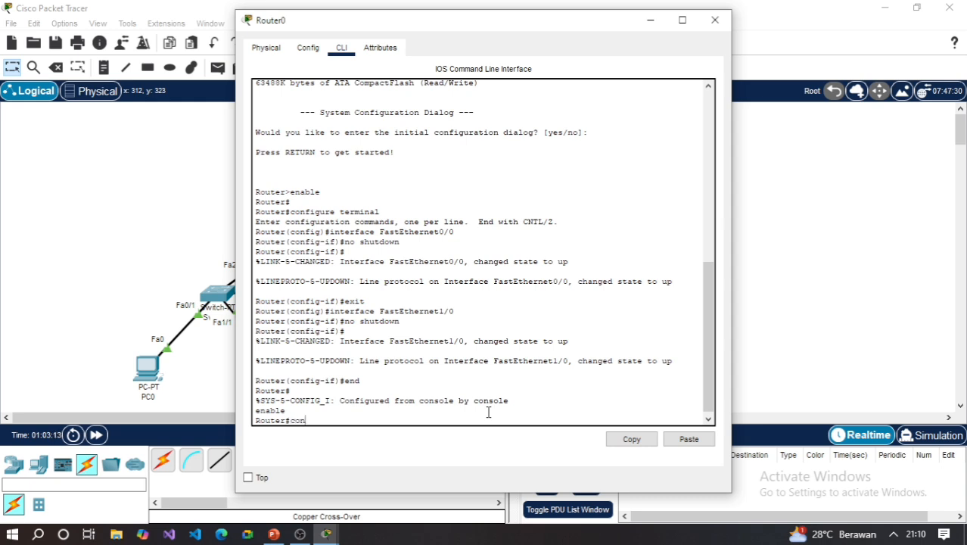
pyautogui.write('figure terminal')
pyautogui.press('Return')
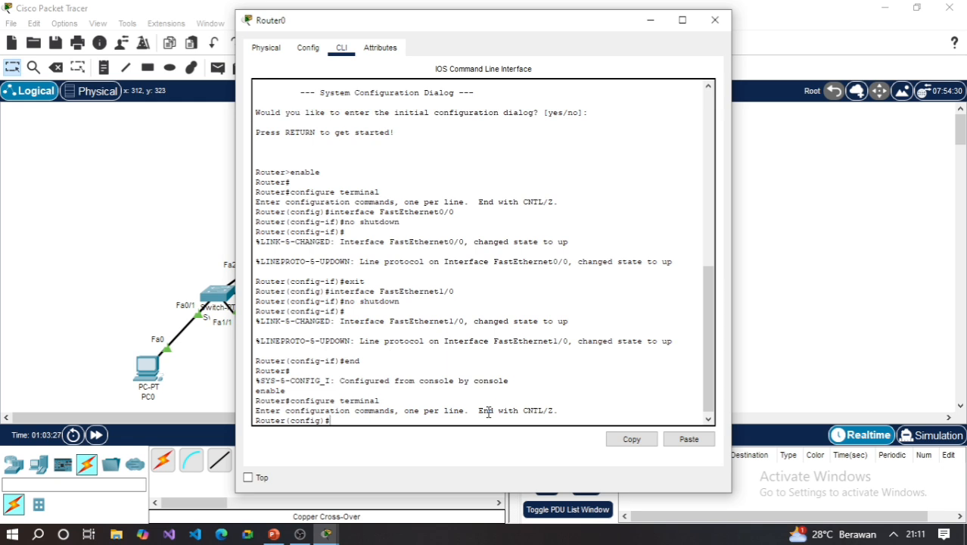
pyautogui.write('end')
pyautogui.press('Return')
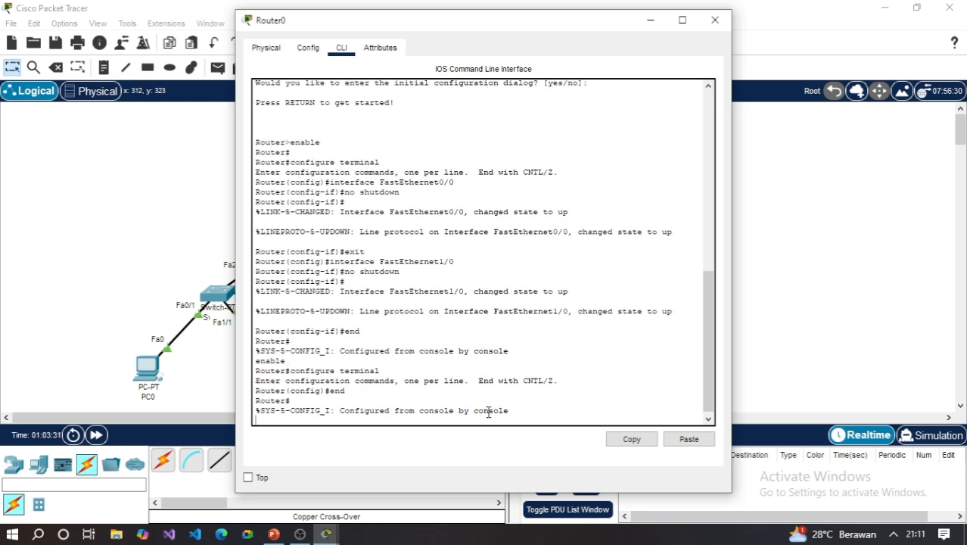
# Step: Enter Router0's global configuration mode and create subinterface FastEthernet0/0.10
pyautogui.write('enable')
pyautogui.press('Return')
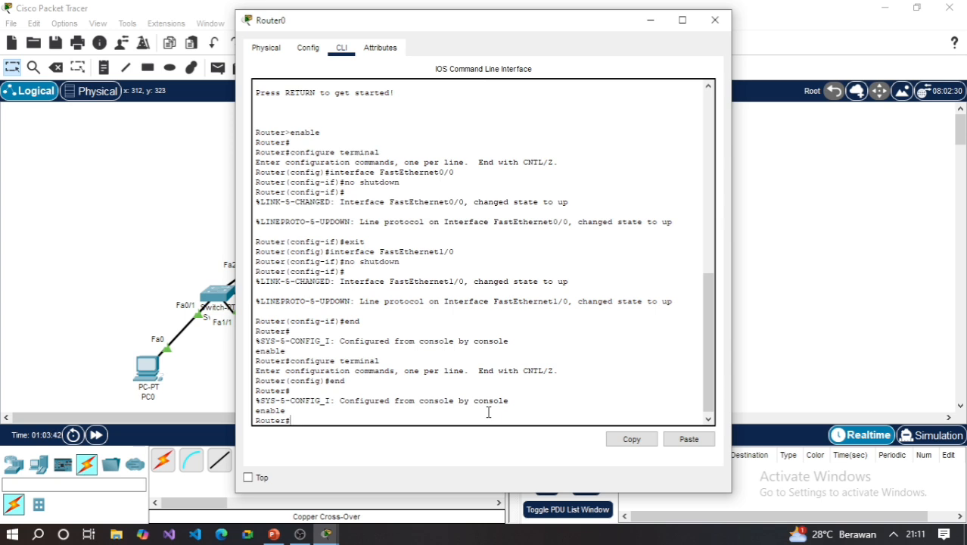
pyautogui.write('configure terminal')
pyautogui.press('Return')
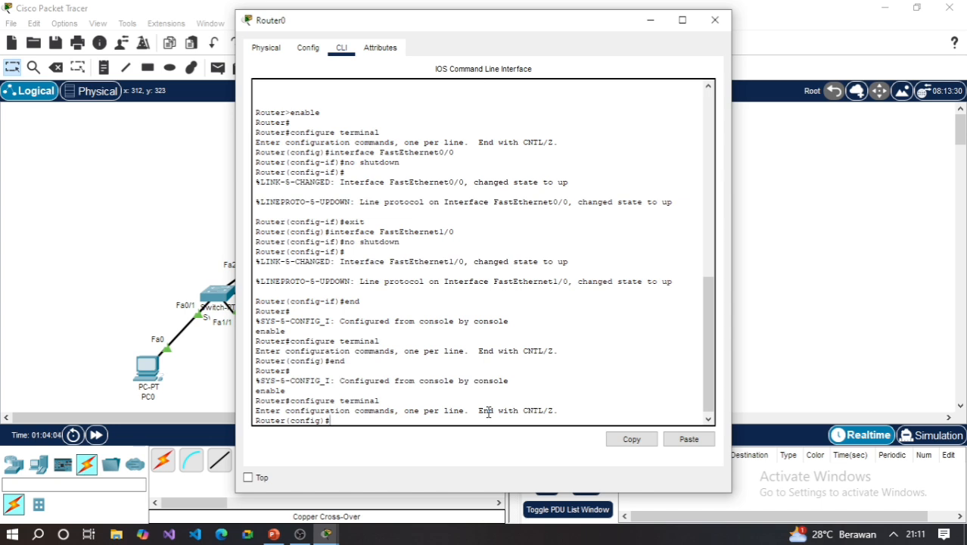
pyautogui.write('int')
pyautogui.write('fa 0/0.10')
pyautogui.press('Return')
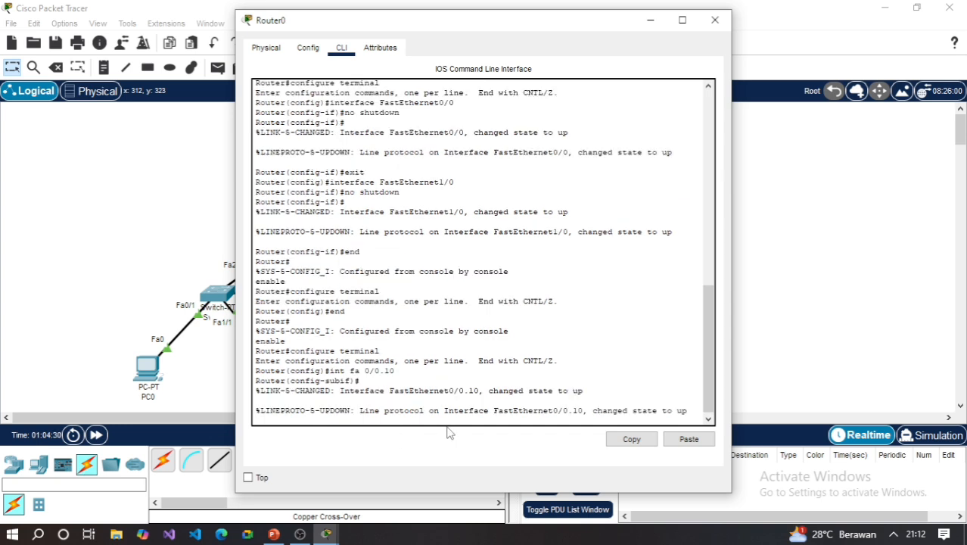
# Step: Try to set the VLAN 10 encapsulation on subinterface FastEthernet0/0.10 with the command "encapsulation dot IQ 10"
pyautogui.write('encapsulation dot')
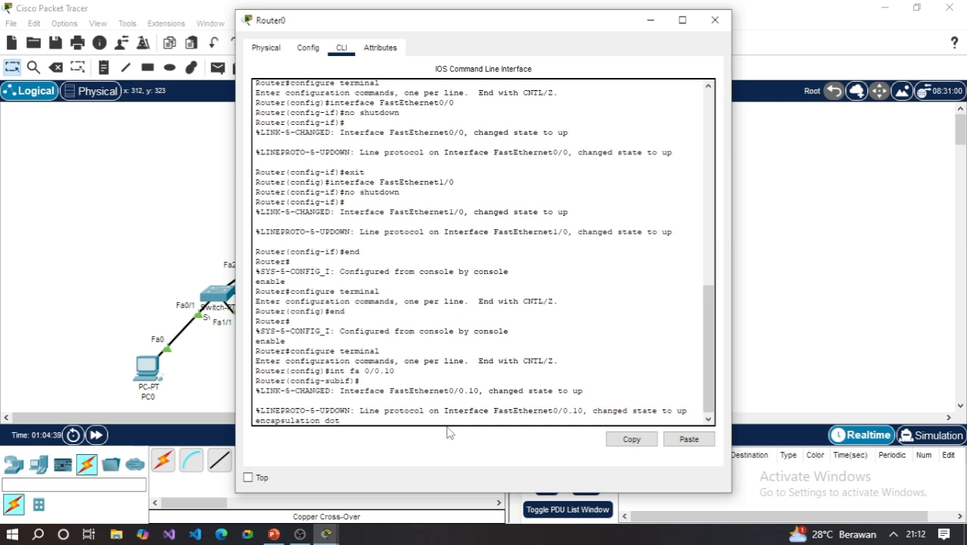
pyautogui.write(' IQ 10')
pyautogui.press('Return')
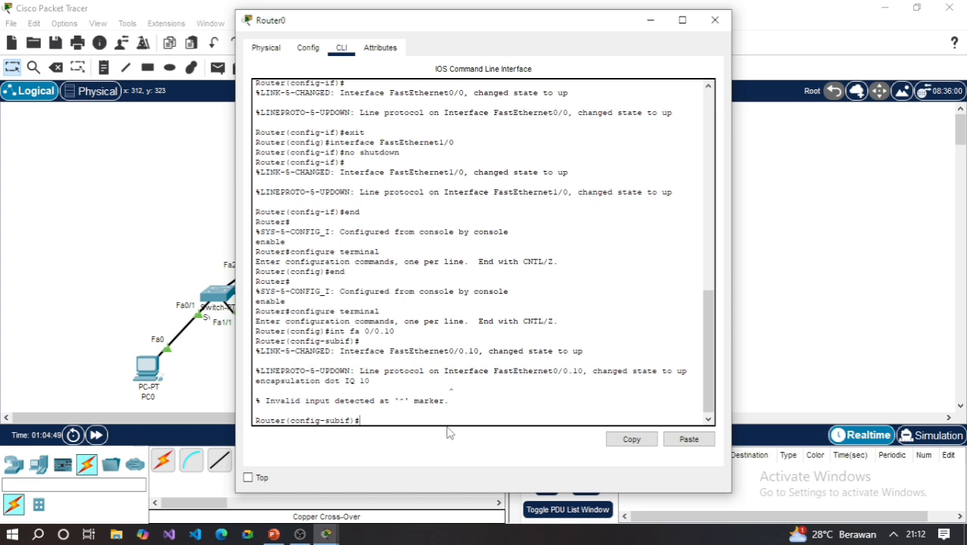
# Step: Try to assign IP address 192.168.5.1 with mask 255.255.255.0 to subinterface FastEthernet0/0.10, and exit its configuration
pyautogui.write('ip address 192.16')
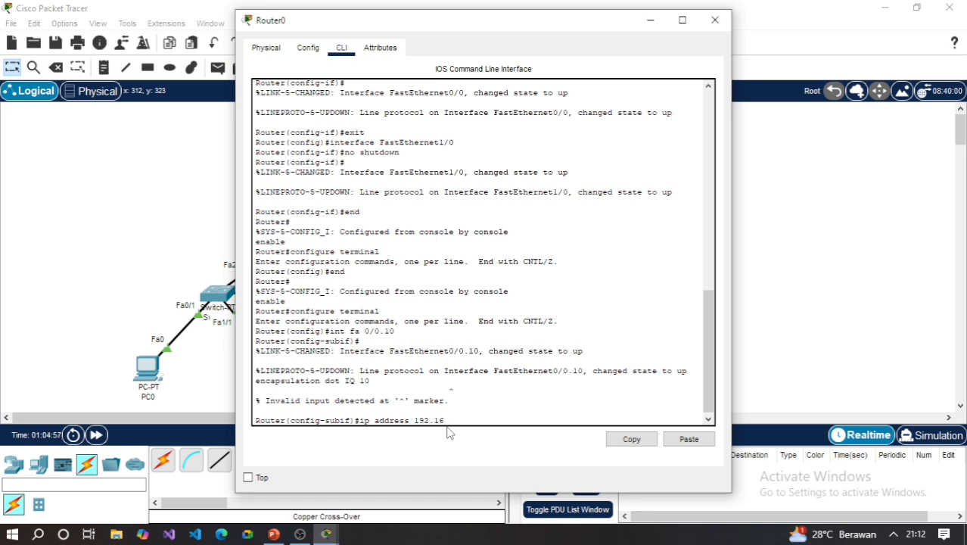
pyautogui.write('8.')
pyautogui.write('5')
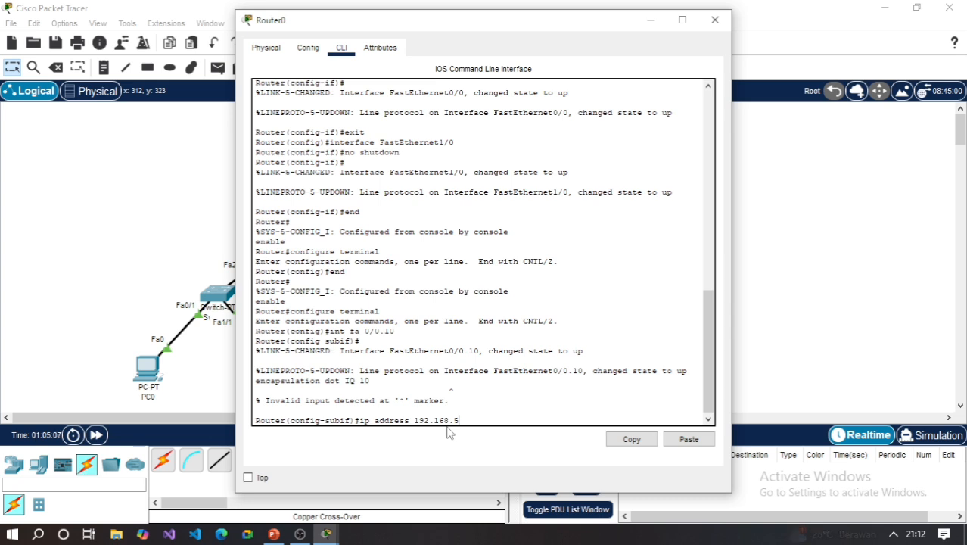
pyautogui.write('.1')
pyautogui.write(' 255')
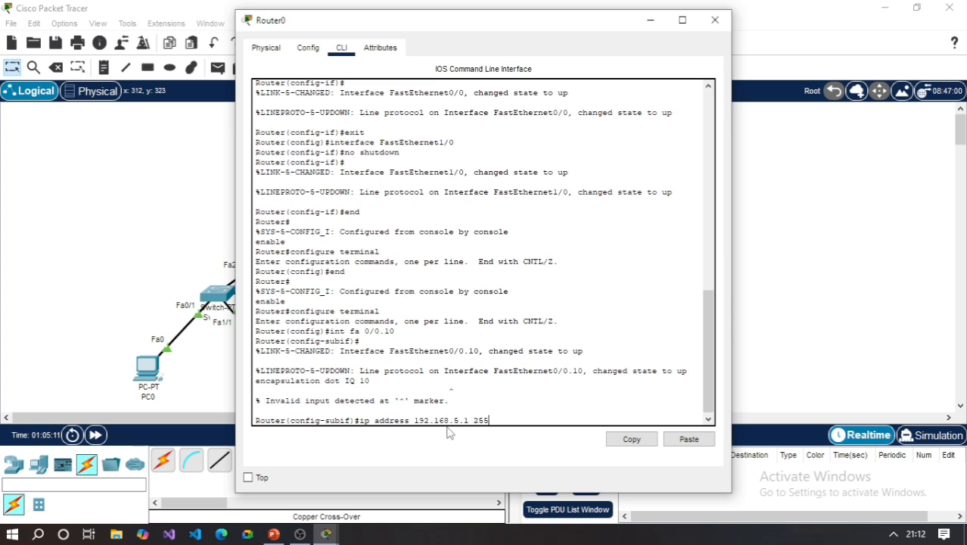
pyautogui.write('.255.255.')
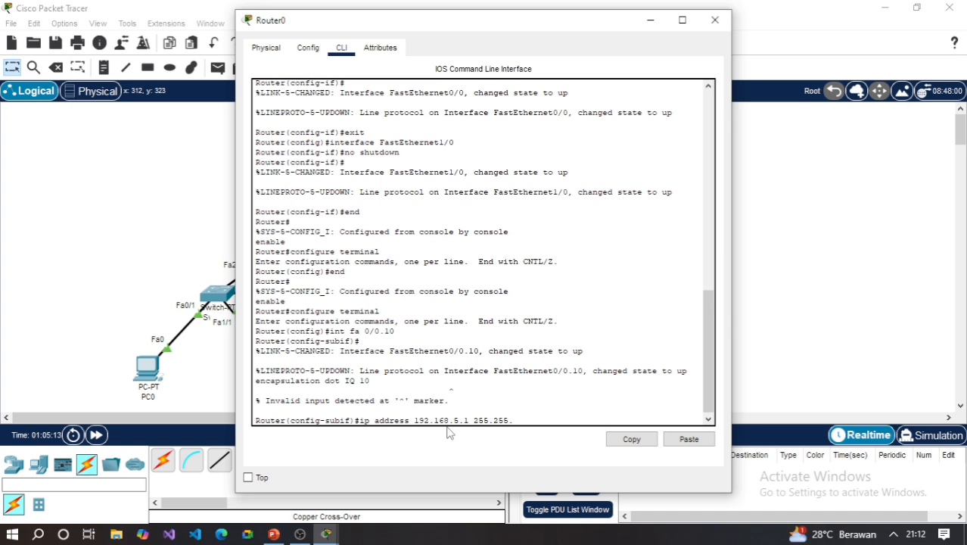
pyautogui.write('0')
pyautogui.press('Return')
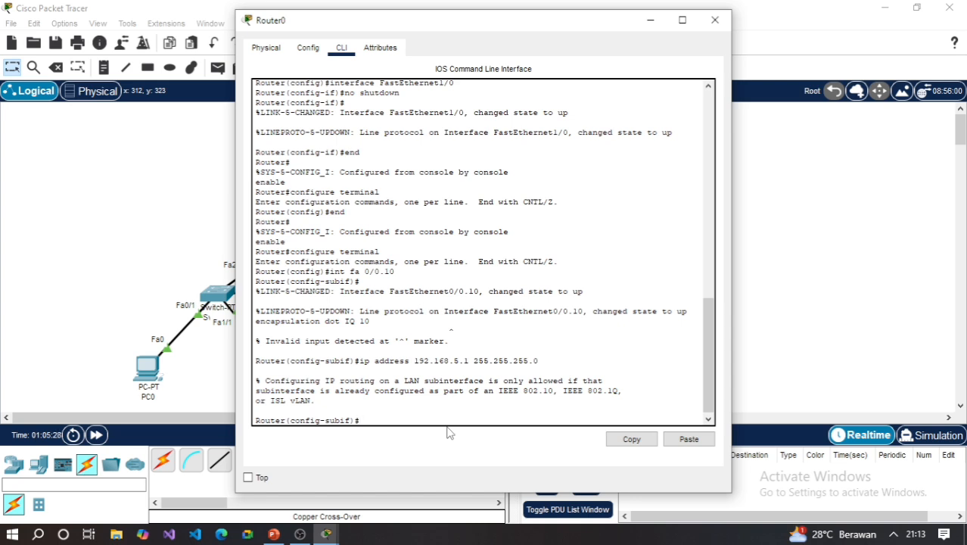
pyautogui.write('exit')
pyautogui.press('Return')
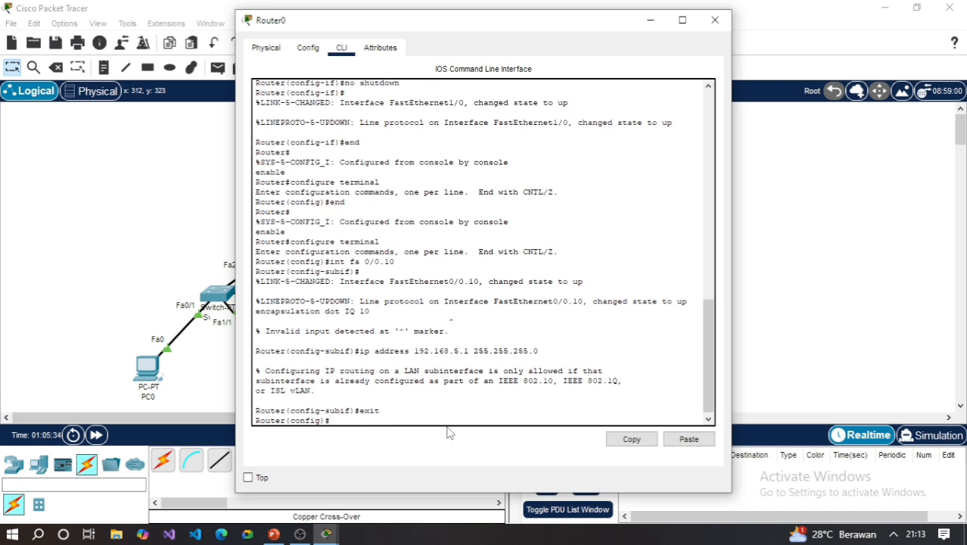
# Step: Create subinterface FastEthernet0/0.20 and try to set its VLAN 20 encapsulation with the command "encapsulation dot 1Q 20"
pyautogui.write('int fa 0/0.20')
pyautogui.press('Return')
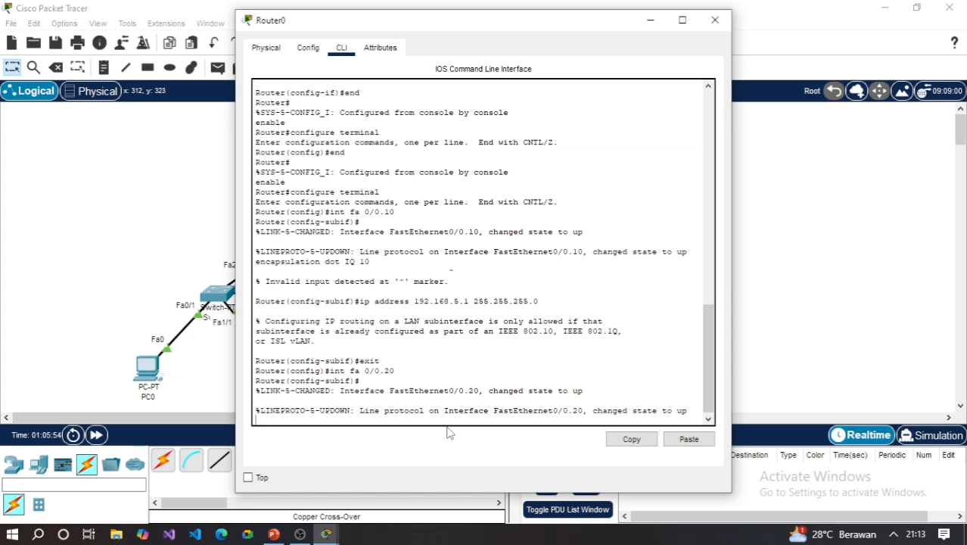
pyautogui.write('encapsulatu')
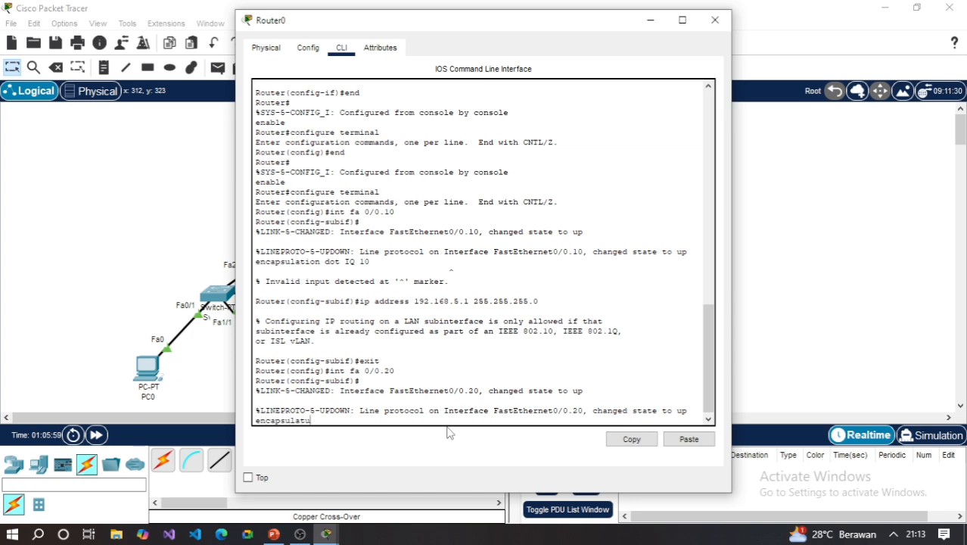
pyautogui.press('BackSpace')
pyautogui.write('i')
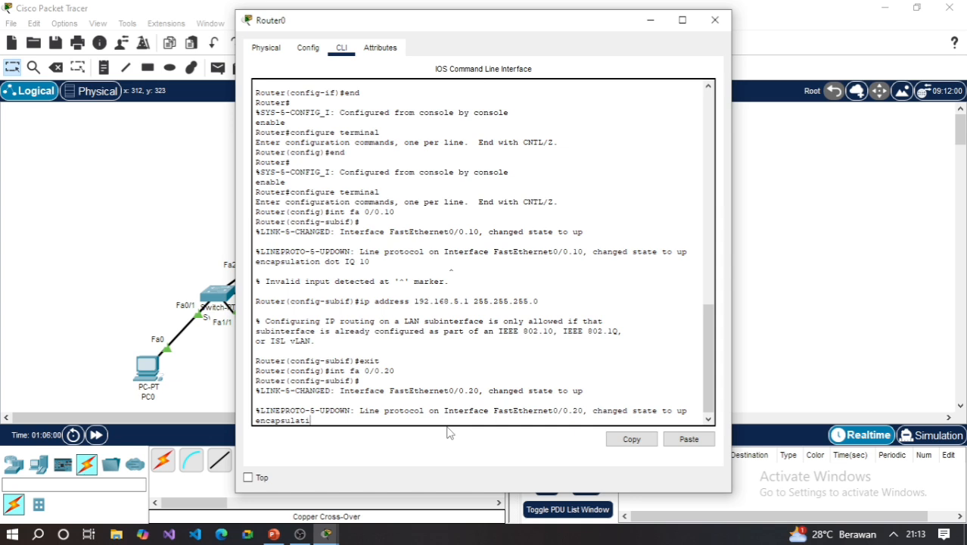
pyautogui.write('on dot')
pyautogui.write('I')
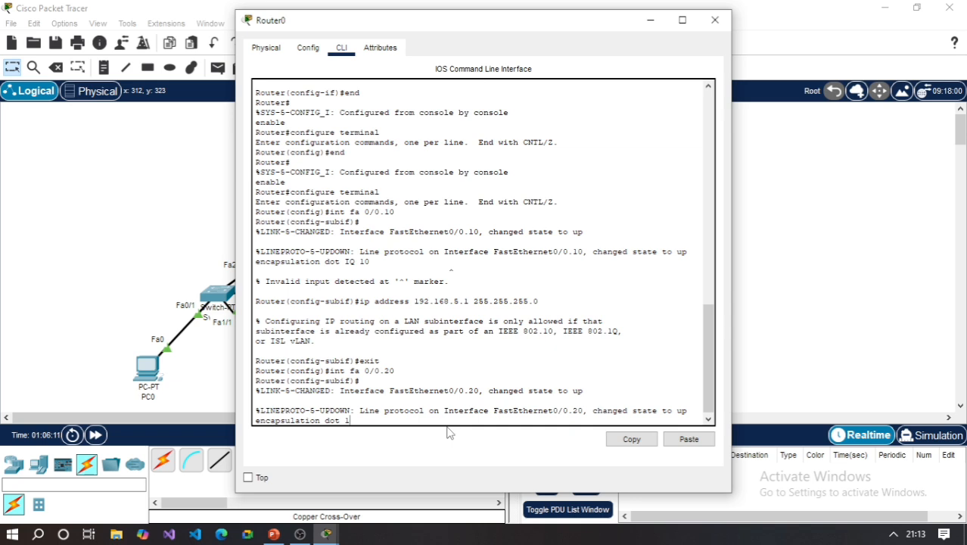
pyautogui.write('Q')
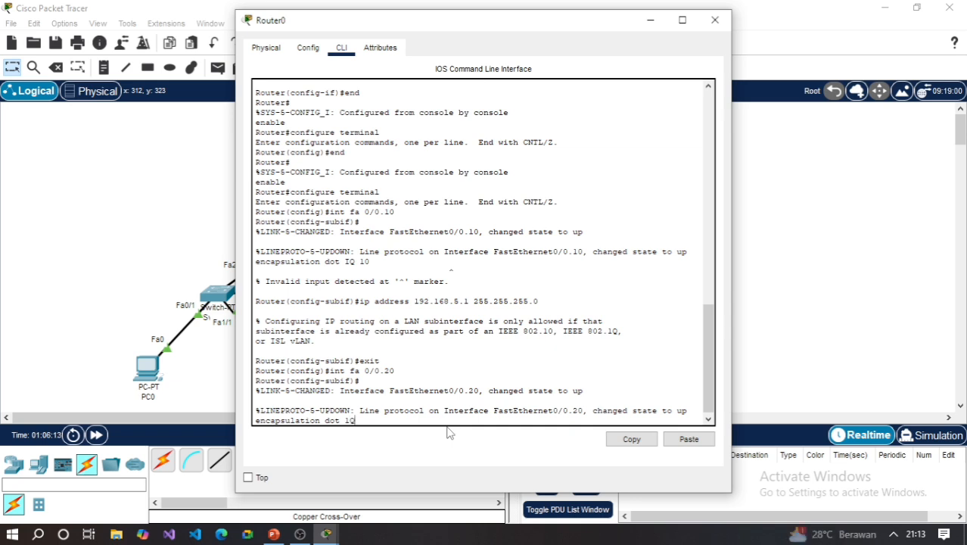
pyautogui.write(' 20')
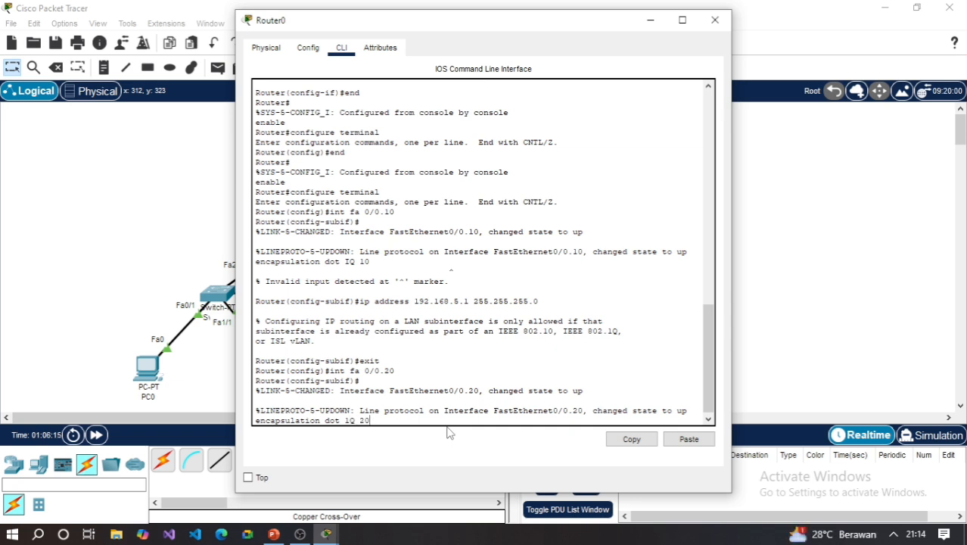
pyautogui.press('Return')
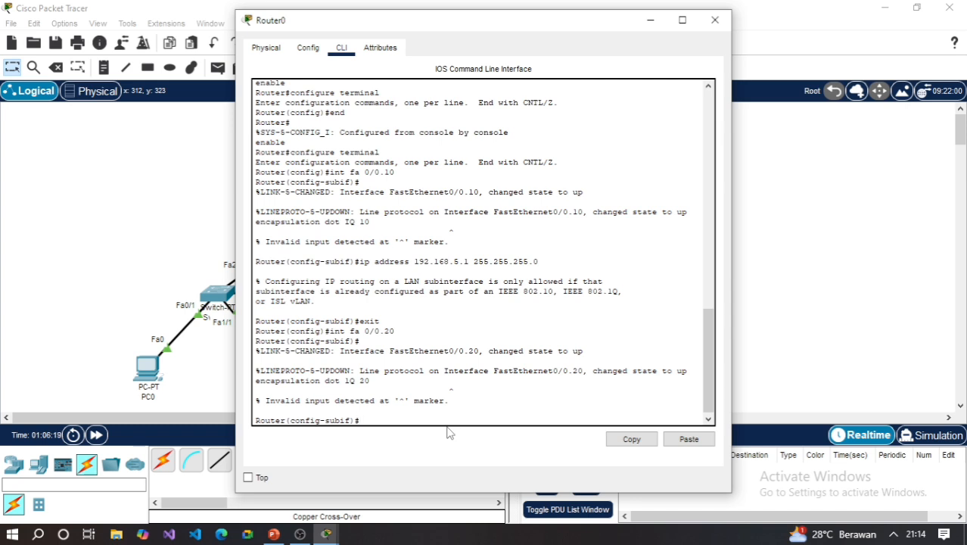
# Step: Try to assign IP address 192.168.41.1 with mask 255.255.255.0 to subinterface FastEthernet0/0.20, and exit its configuration
pyautogui.write('ip address 192.168.41.1 255.2')
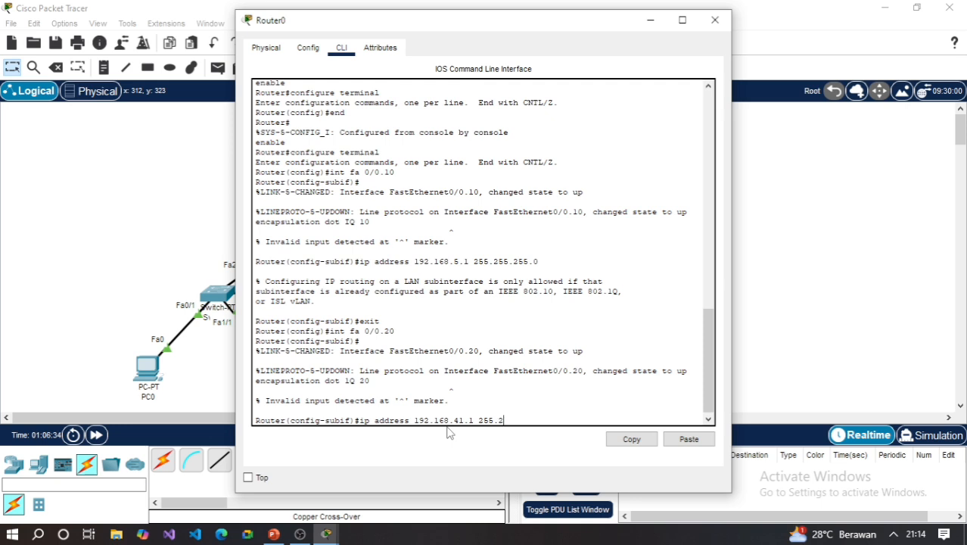
pyautogui.write('55.255.0')
pyautogui.press('Return')
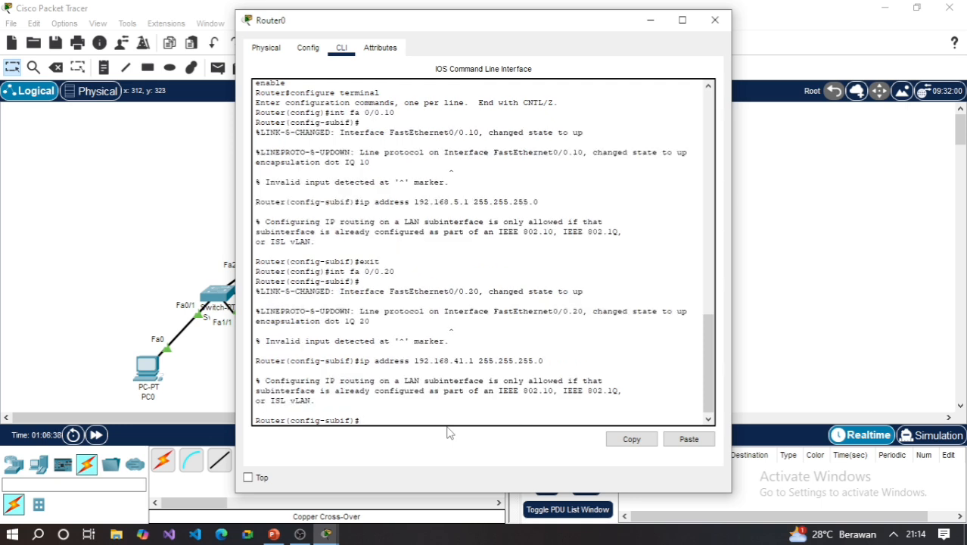
pyautogui.write('exit')
pyautogui.press('Return')
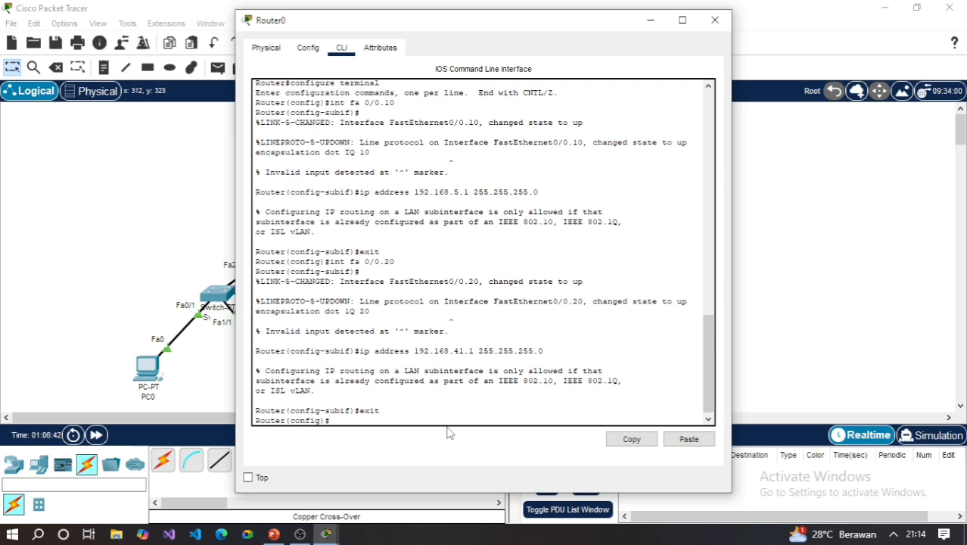
# Step: Enable Router0's FastEthernet0/0 interface with no shutdown and leave configuration mode
pyautogui.write('int fa 0/0')
pyautogui.press('Return')
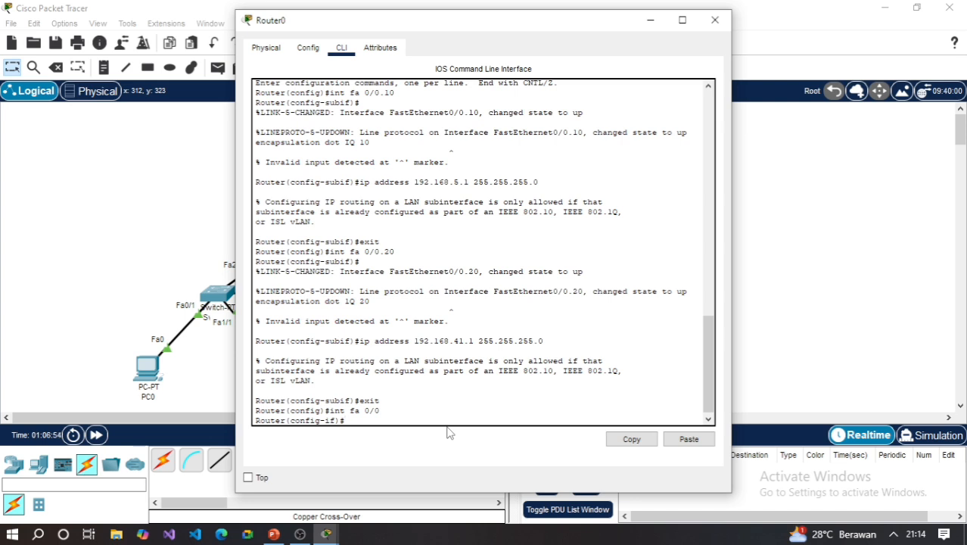
pyautogui.write('no shutdown')
pyautogui.press('Return')
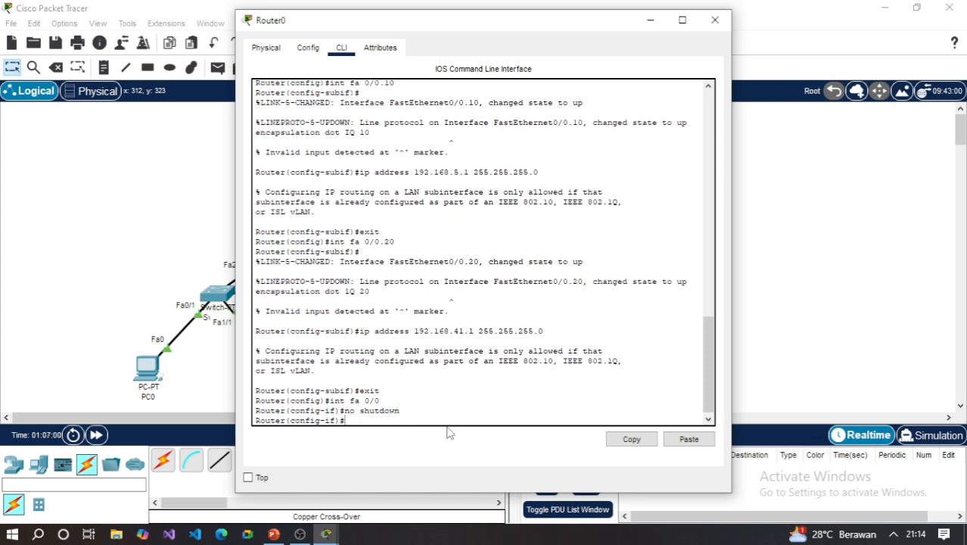
pyautogui.write('exit')
pyautogui.press('Return')
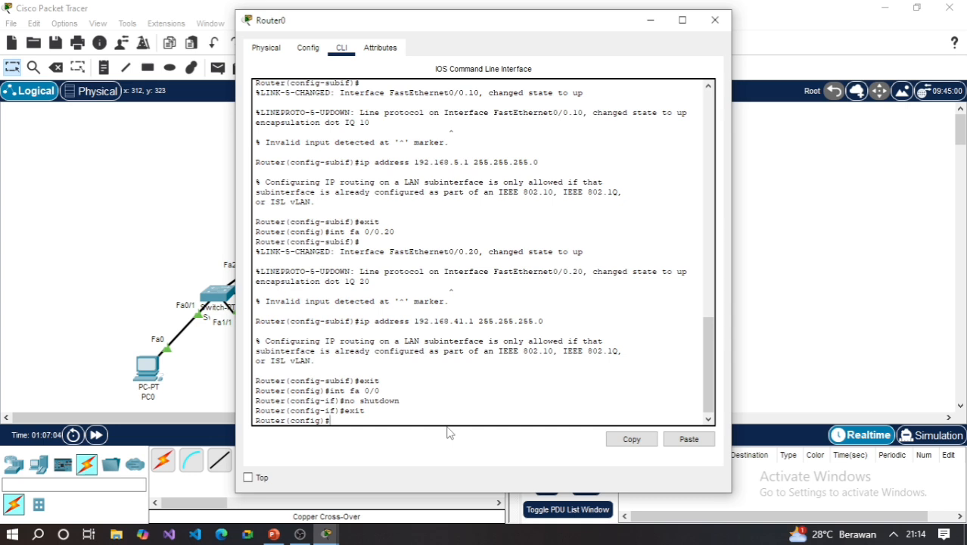
pyautogui.write('end')
pyautogui.press('Return')
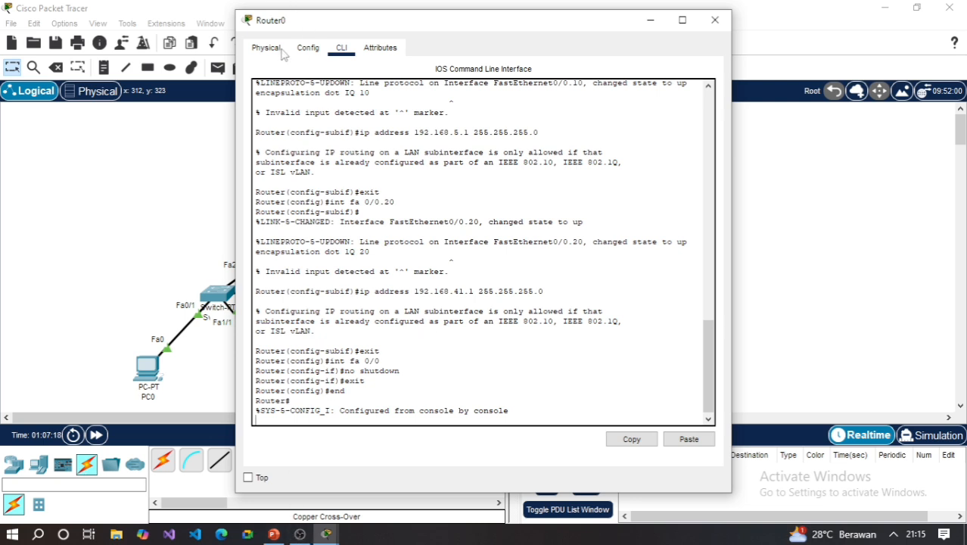
# Step: Review the expected configuration slide in PowerPoint and return to Router0's command line in Packet Tracer
pyautogui.click(273, 535)
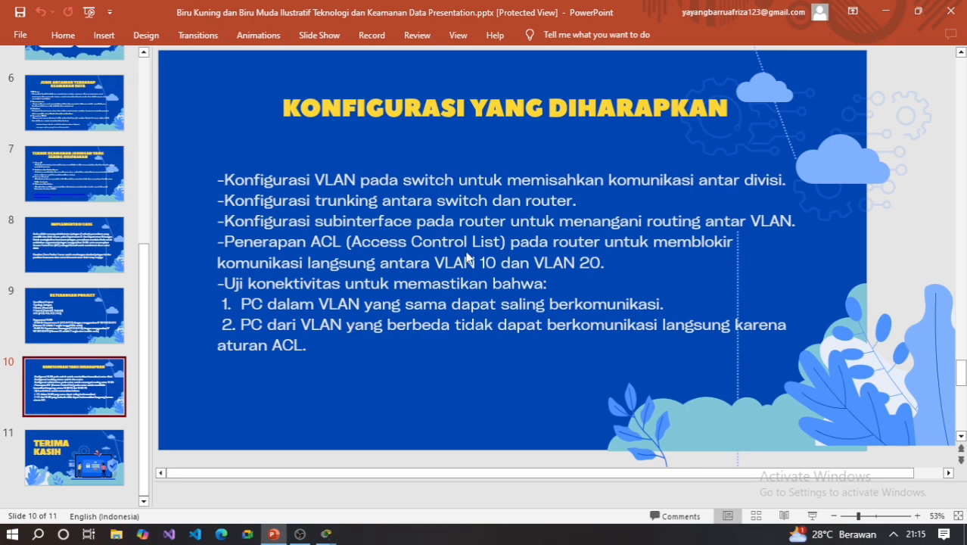
pyautogui.moveTo(326, 534)
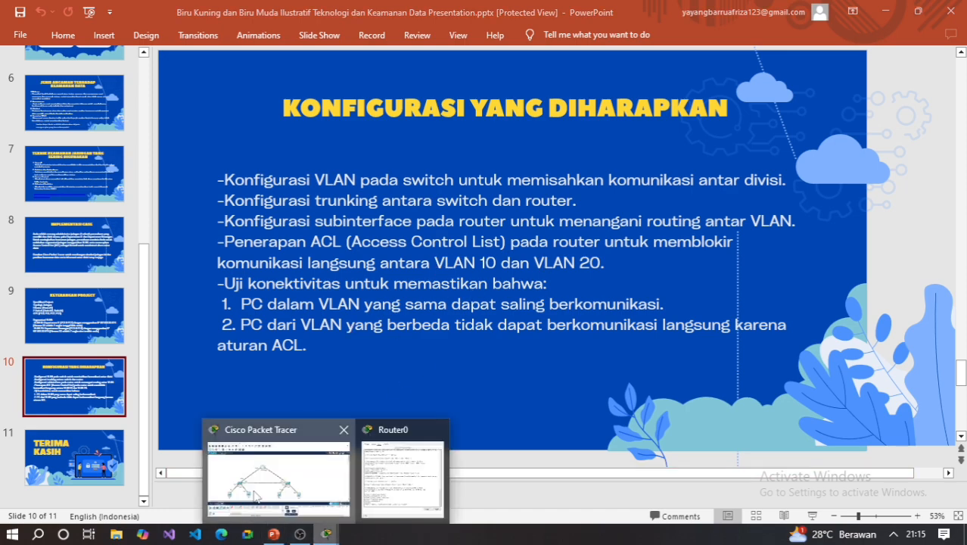
pyautogui.click(255, 496)
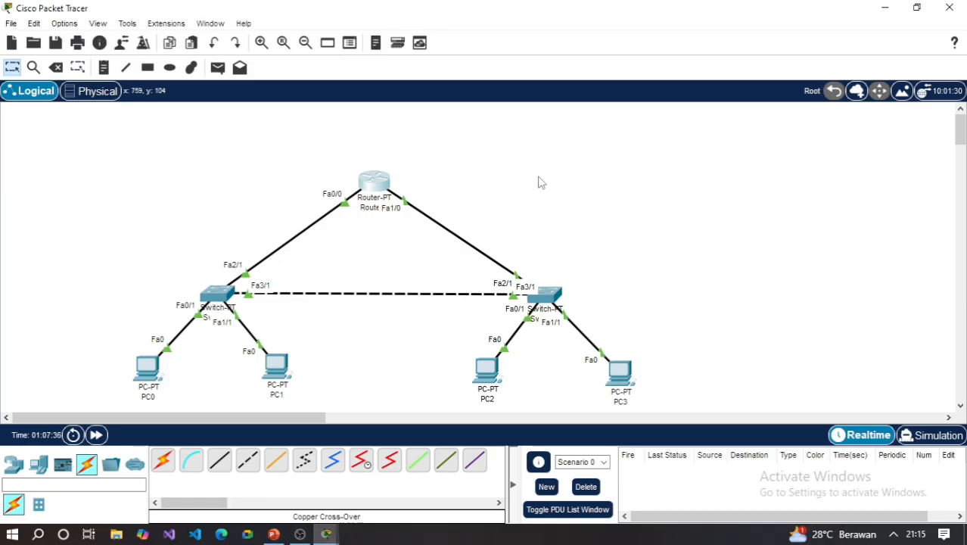
pyautogui.click(379, 182)
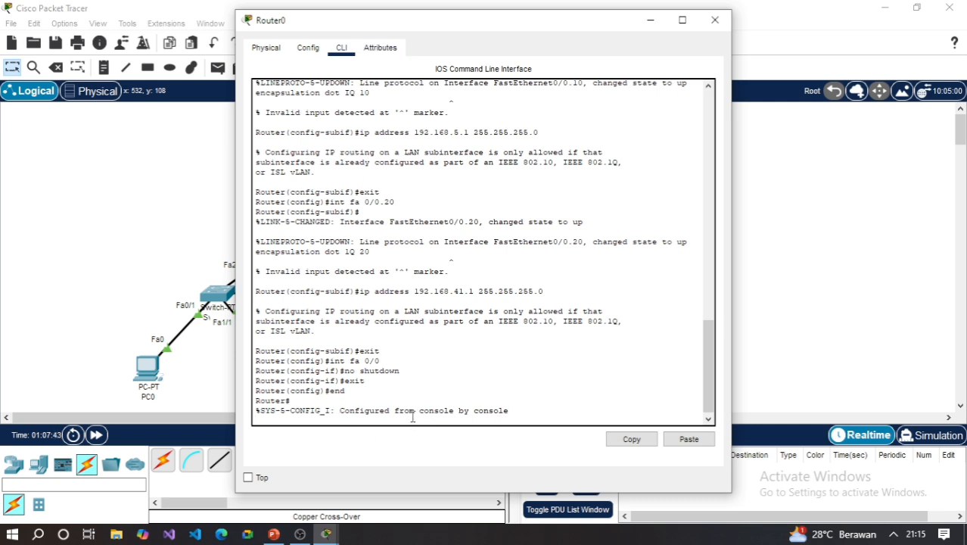
# Step: Enter privileged mode and global configuration mode on Router0 with enable and configure terminal
pyautogui.write('enable')
pyautogui.press('Return')
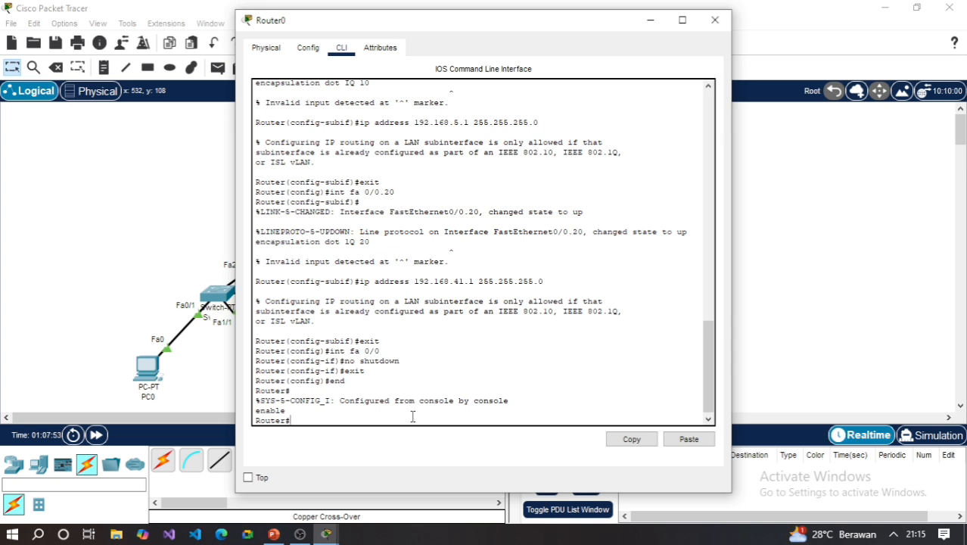
pyautogui.write('configyur')
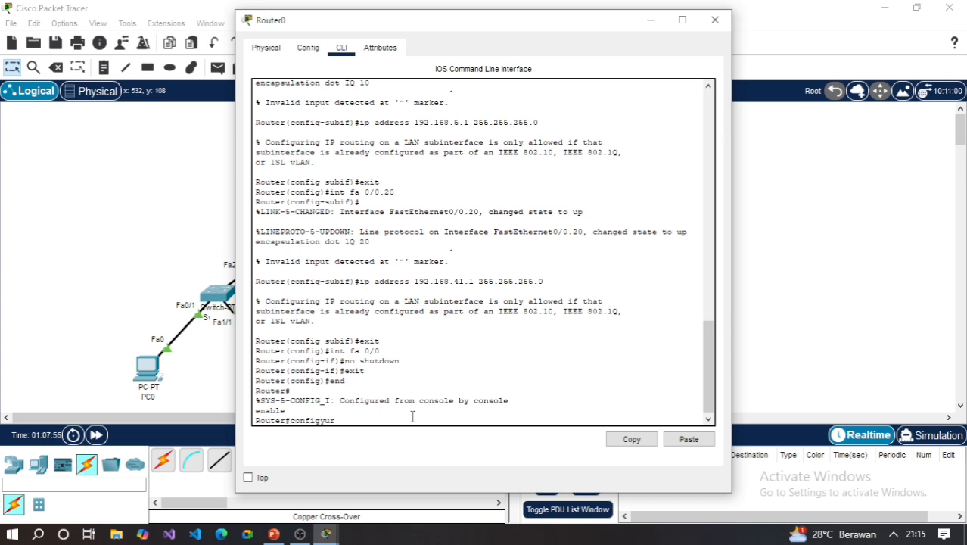
pyautogui.press('BackSpace')
pyautogui.press('BackSpace')
pyautogui.press('BackSpace')
pyautogui.write('u')
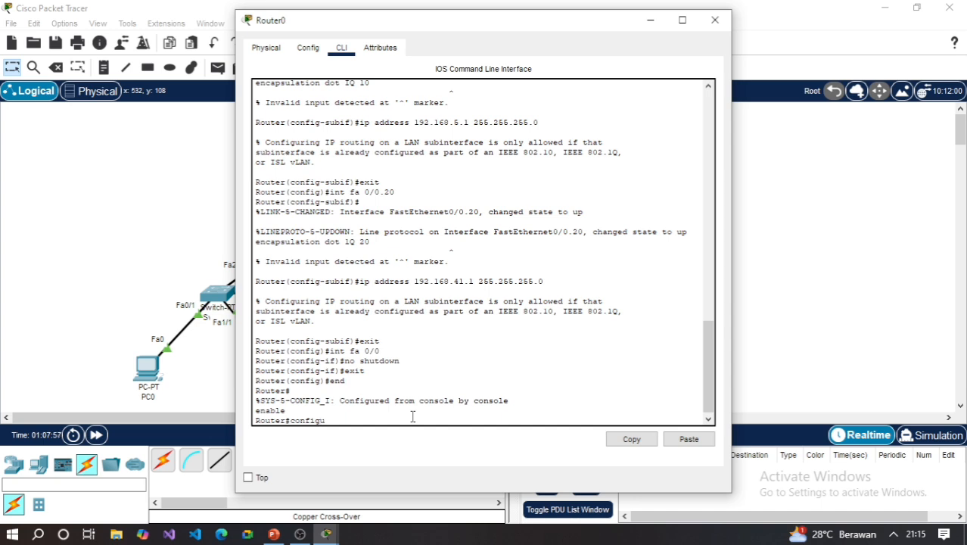
pyautogui.write('re terminal')
pyautogui.press('Return')
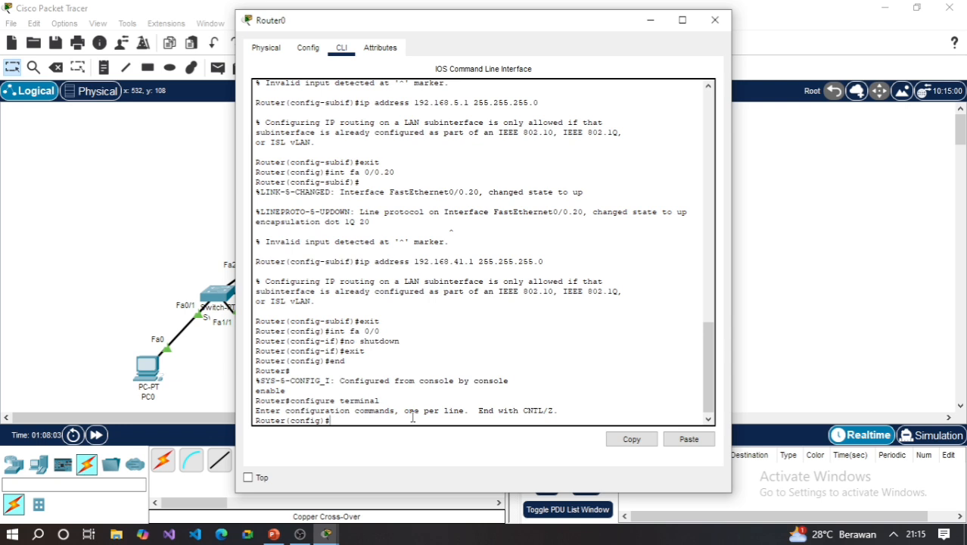
# Step: Add an access-list 100 rule denying IP traffic from 192.168.5.0 to 192.168.41.0, both with wildcard mask 0.0.0.255
pyautogui.write('access-list 1')
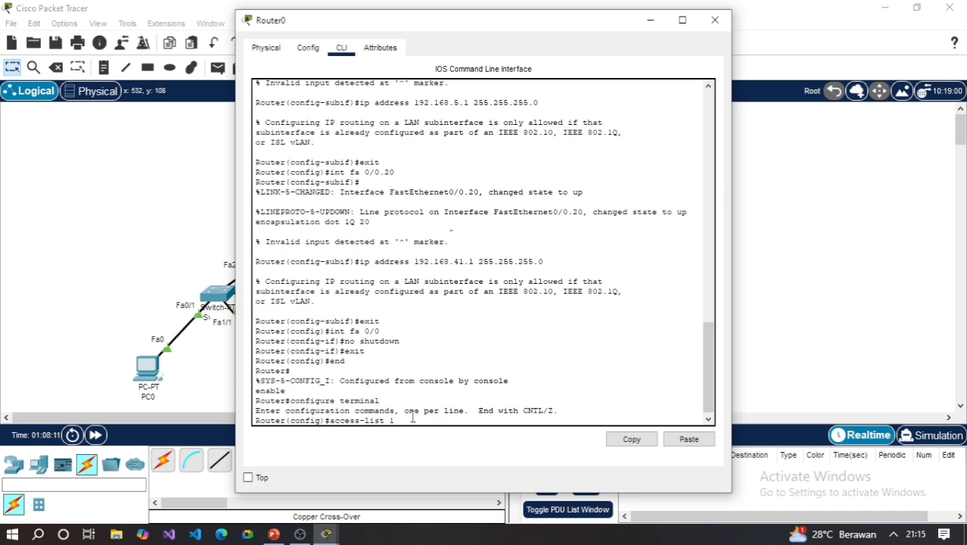
pyautogui.write('00 deny ')
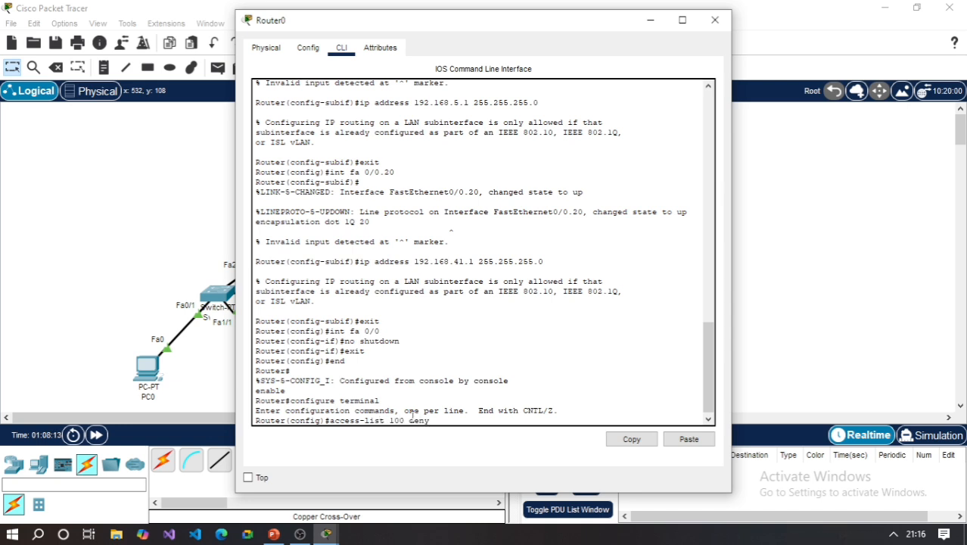
pyautogui.write('ip 192.168')
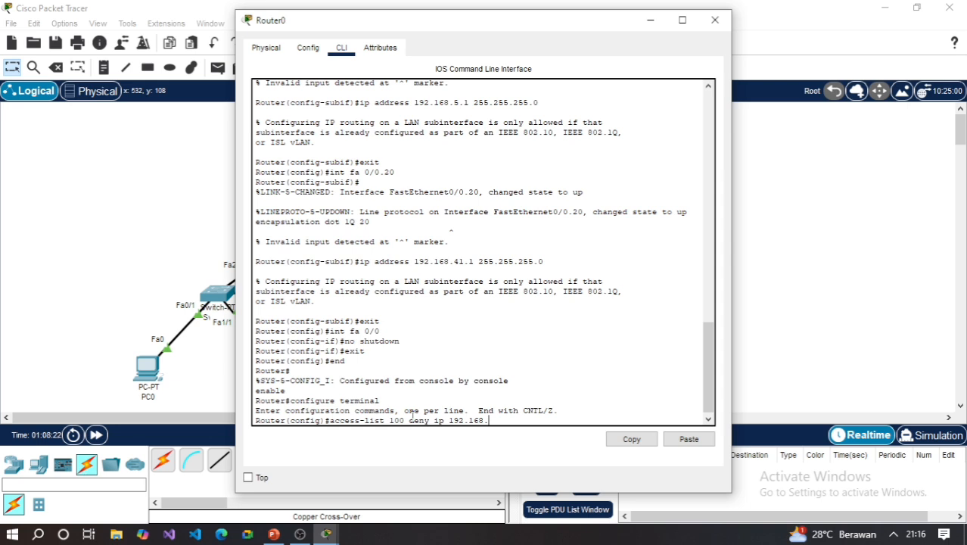
pyautogui.write('.5.0 0.0.0')
pyautogui.write('.255')
pyautogui.press('BackSpace')
pyautogui.press('BackSpace')
pyautogui.press('BackSpace')
pyautogui.write('255 192.168')
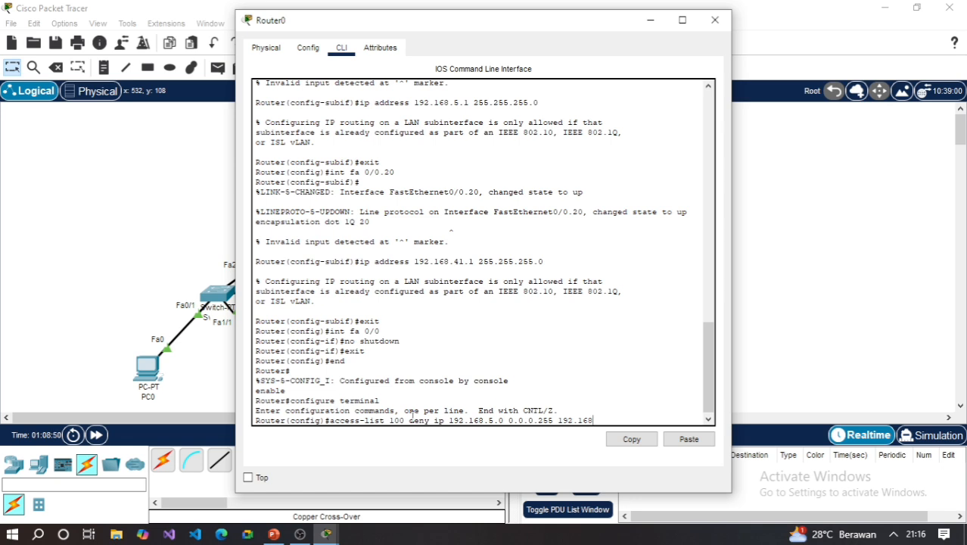
pyautogui.write('.41.0 0.0.0.255')
pyautogui.press('Return')
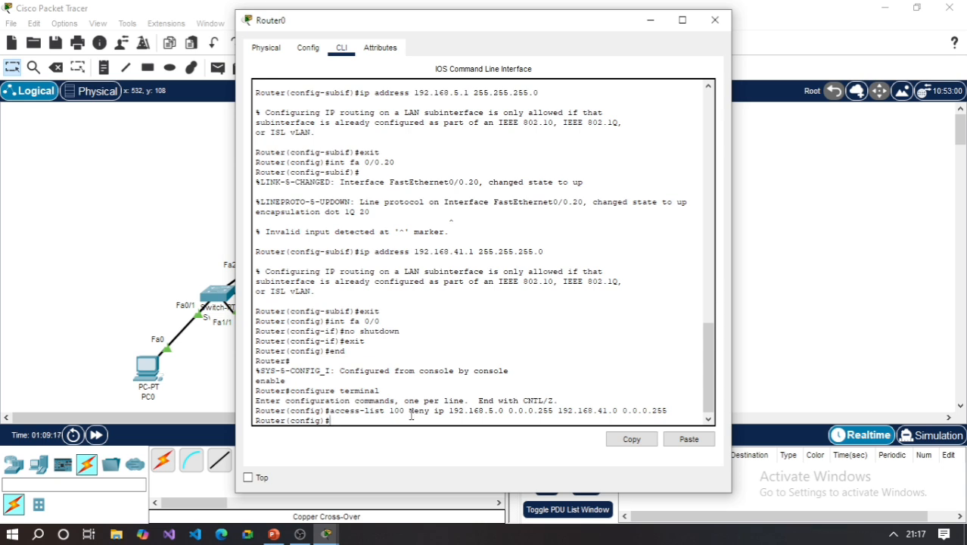
# Step: Add an access-list 100 rule permitting all other IP traffic from any source to any destination
pyautogui.write('ccess')
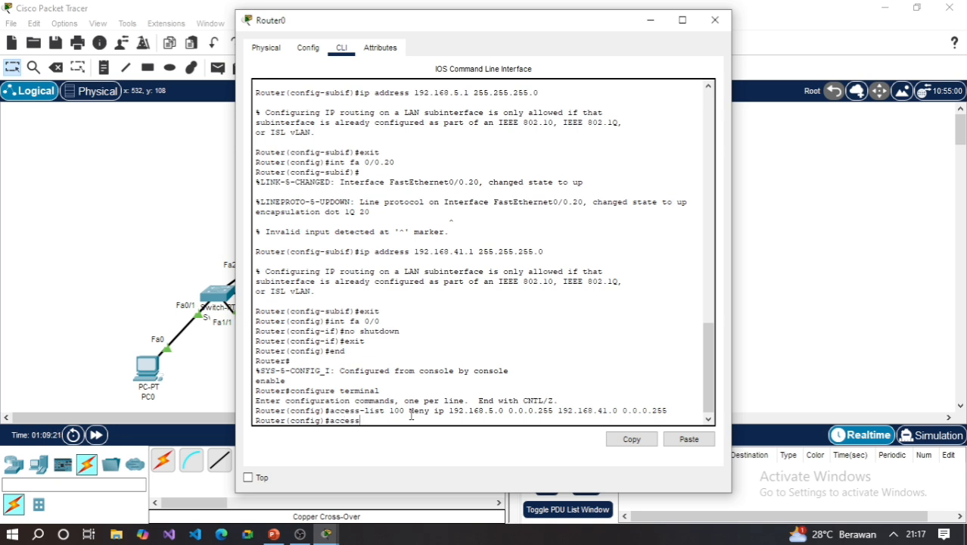
pyautogui.write('-list 100 permit')
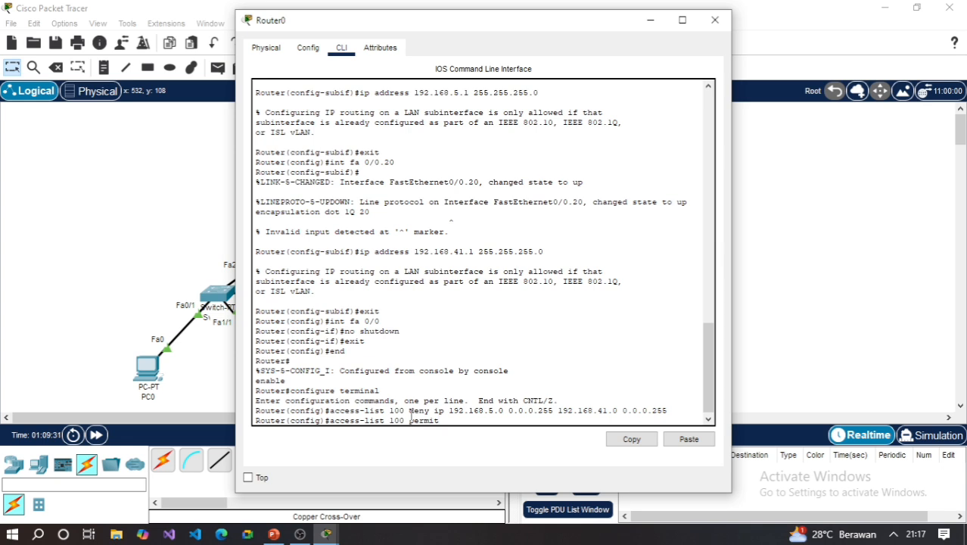
pyautogui.write(' ip anya')
pyautogui.press('BackSpace')
pyautogui.write('any')
pyautogui.press('Return')
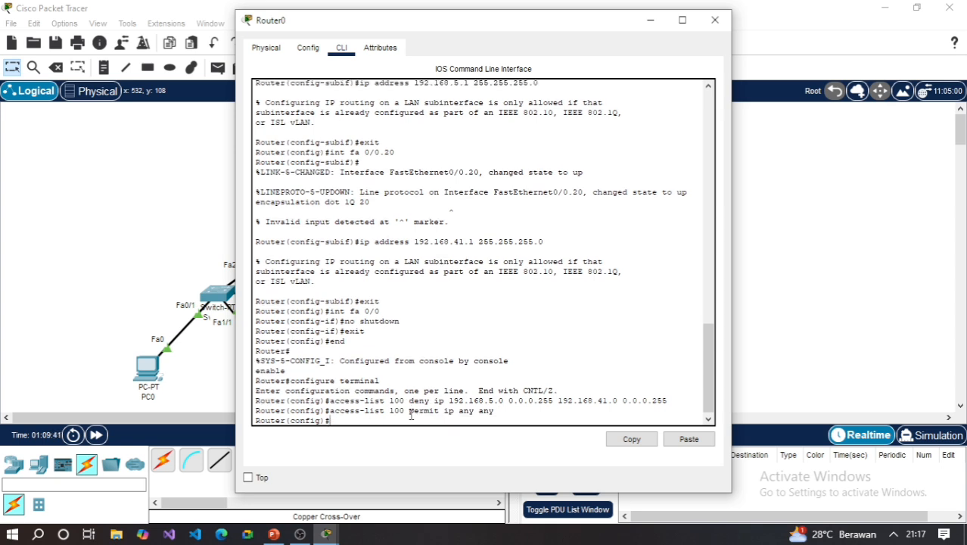
# Step: Apply access list 100 inbound on Router0's subinterface FastEthernet0/0.10 and leave configuration mode
pyautogui.write('int fa 0/0.10')
pyautogui.press('Return')
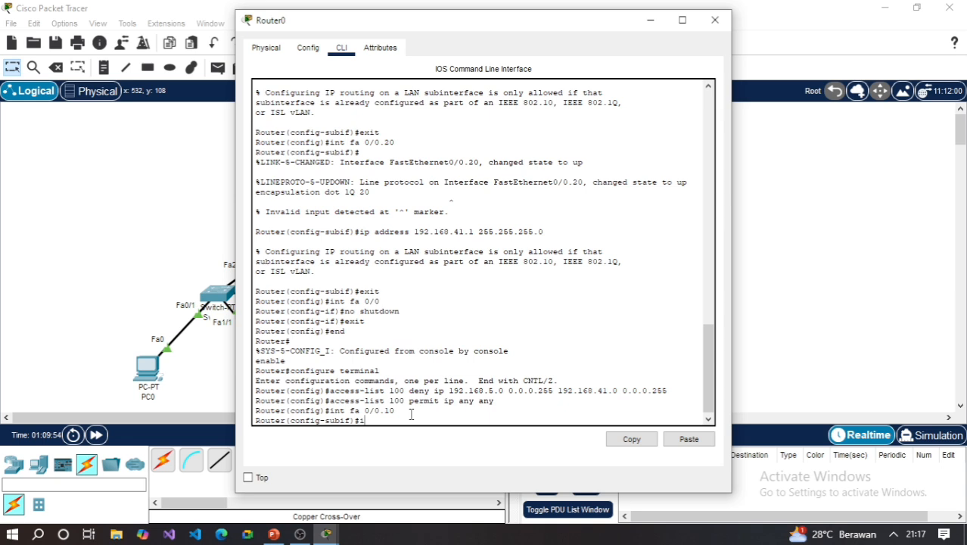
pyautogui.write('p access')
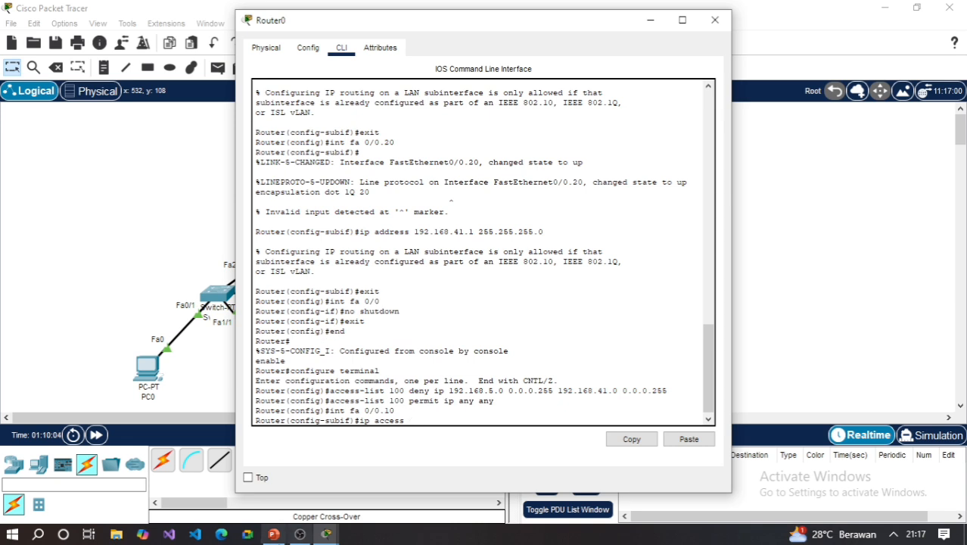
pyautogui.moveTo(271, 536)
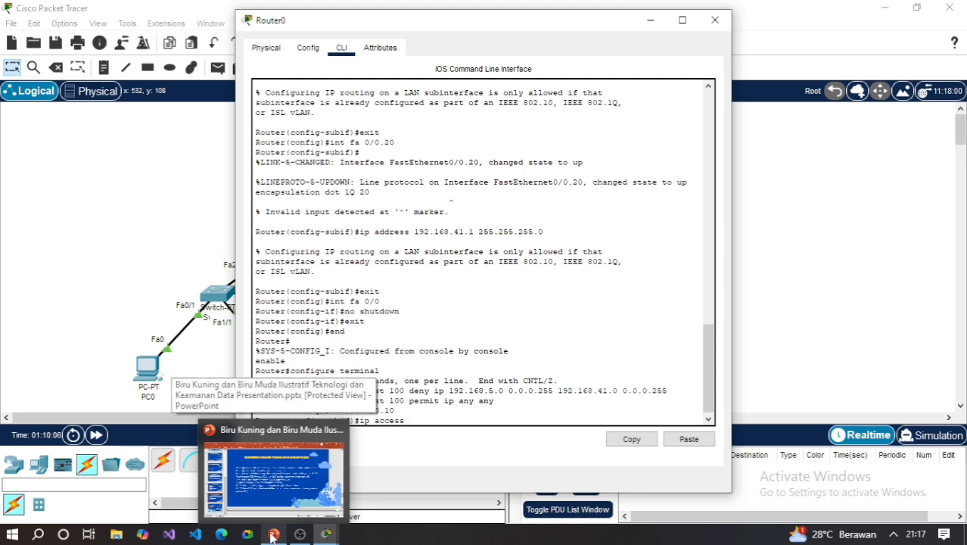
pyautogui.moveTo(267, 497)
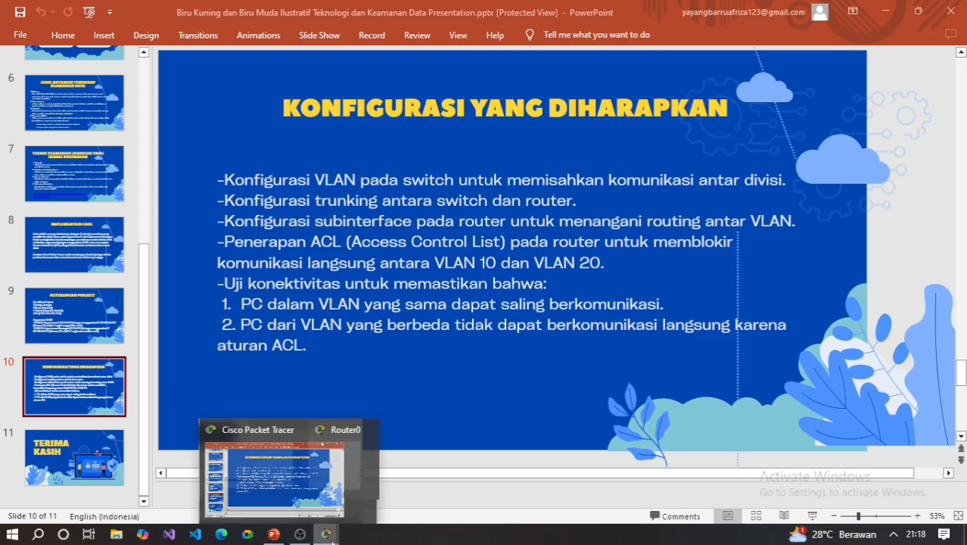
pyautogui.click(401, 477)
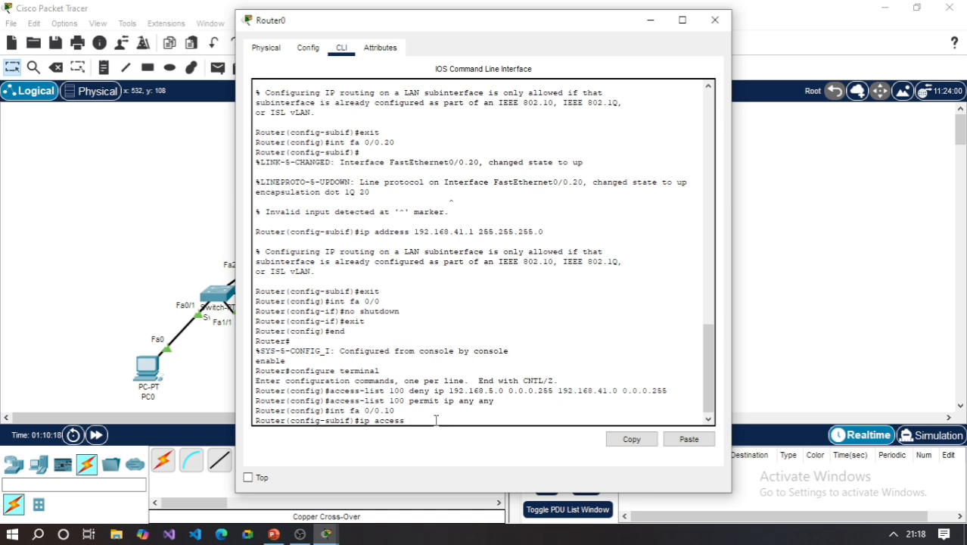
pyautogui.write('-group')
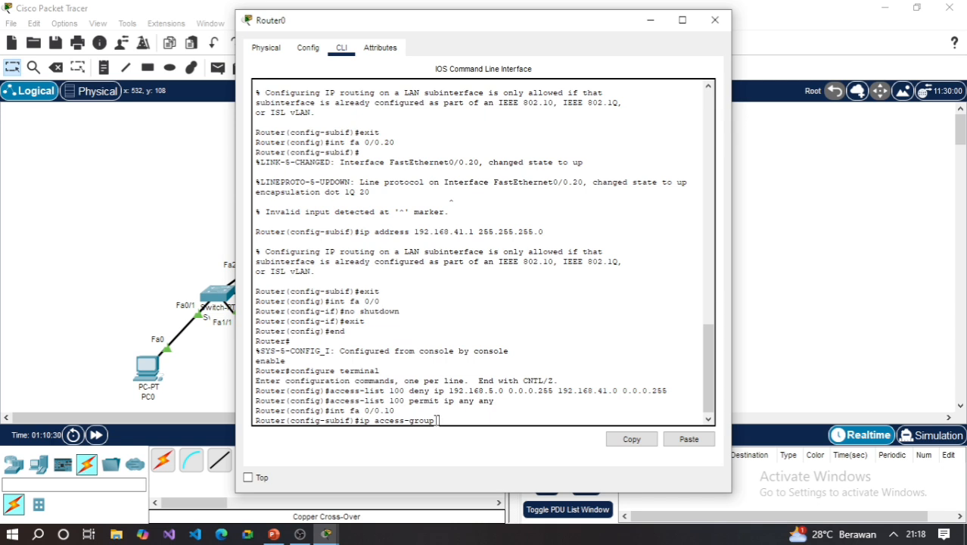
pyautogui.write('100 in')
pyautogui.press('Return')
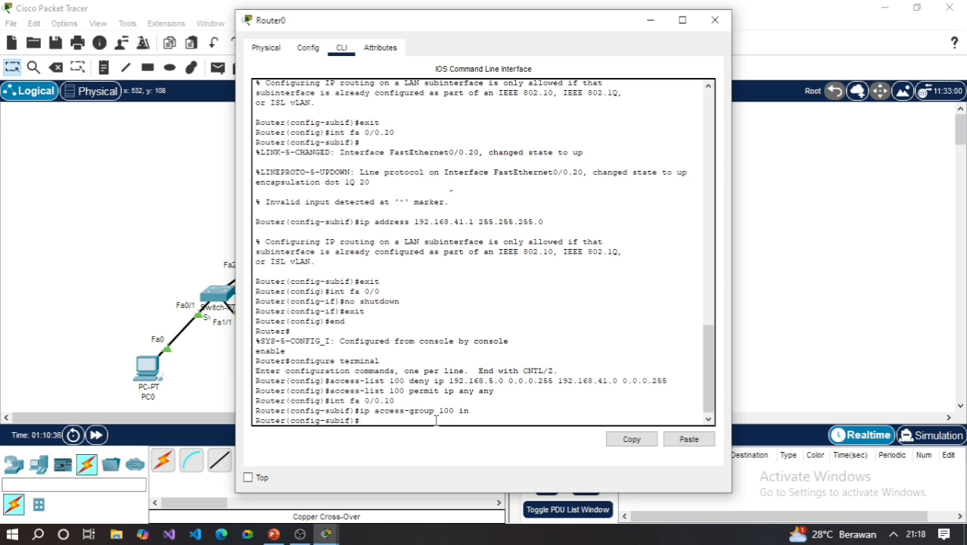
pyautogui.write('end')
pyautogui.press('Return')
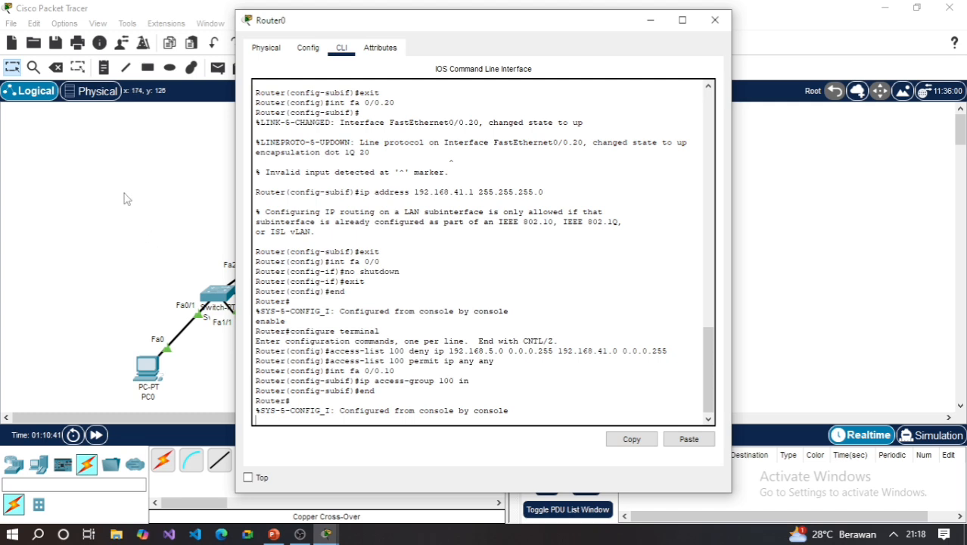
# Step: Review Router0's command history and the connectivity test requirements on the PowerPoint slide, and return to the Packet Tracer topology
pyautogui.scroll(4, 469, 231)
pyautogui.scroll(-4, 469, 230)
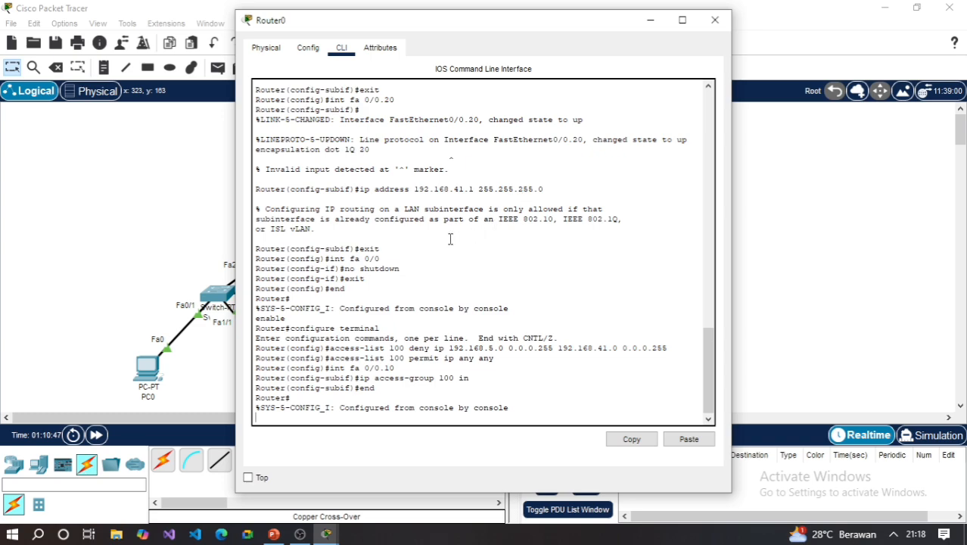
pyautogui.click(274, 535)
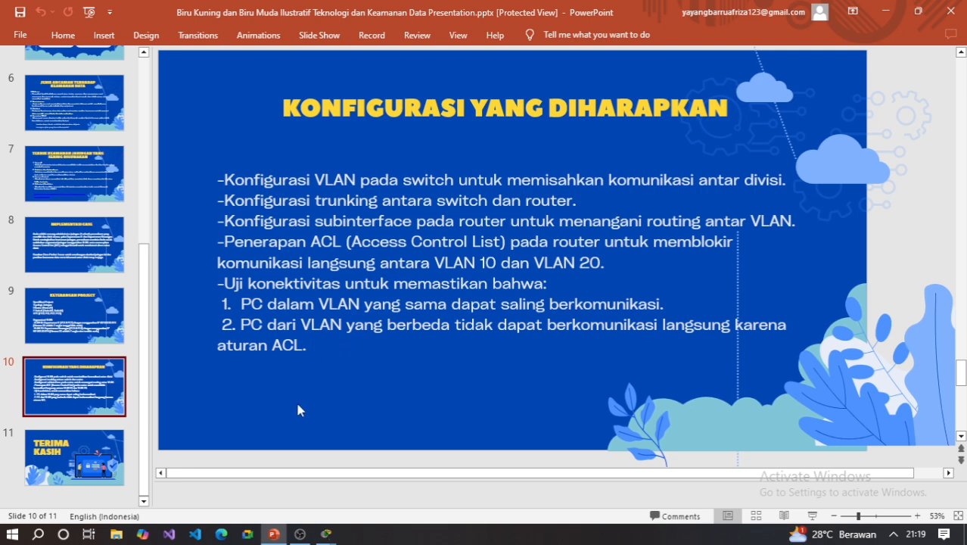
pyautogui.moveTo(326, 535)
pyautogui.click(292, 487)
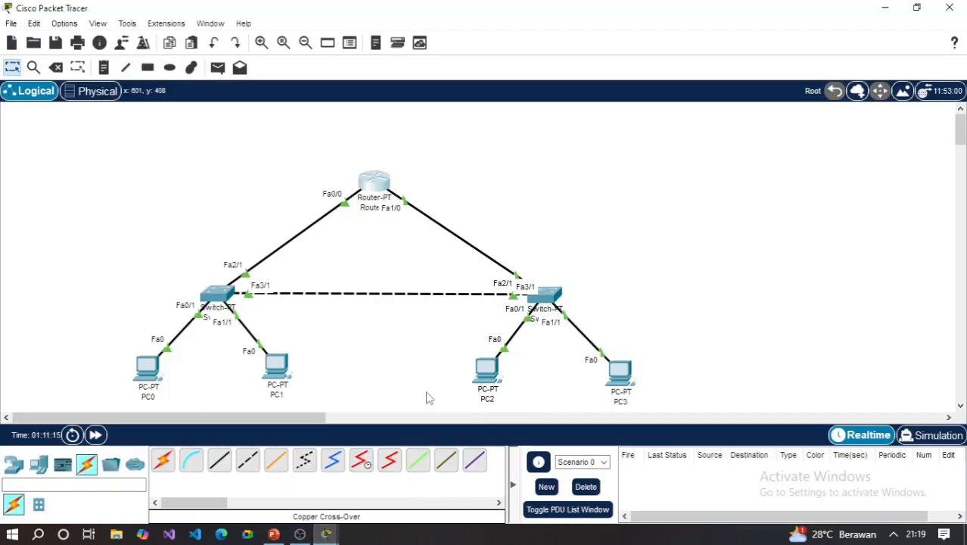
# Step: Set PC0's static IPv4 address to 192.168.5.2 and close its configuration window
pyautogui.click(149, 369)
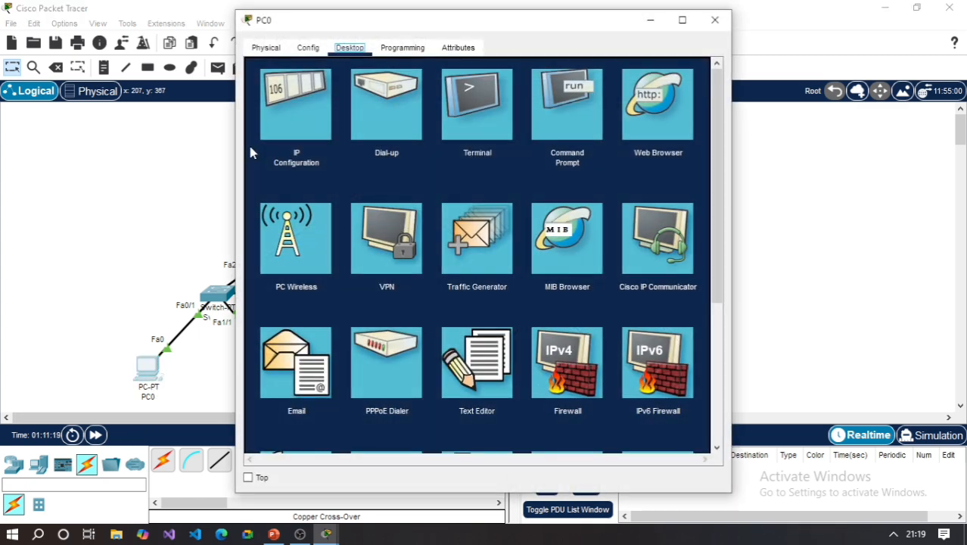
pyautogui.click(302, 91)
pyautogui.click(480, 144)
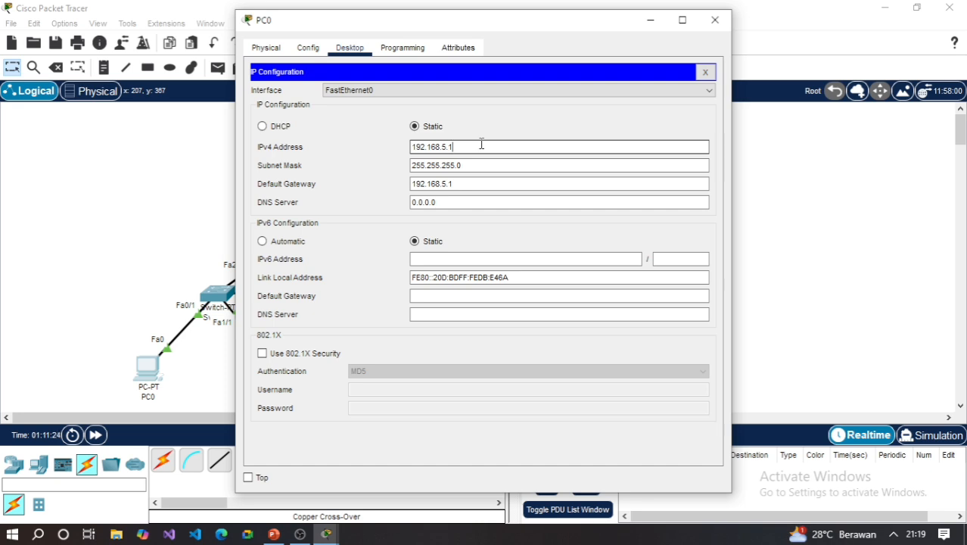
pyautogui.write('2')
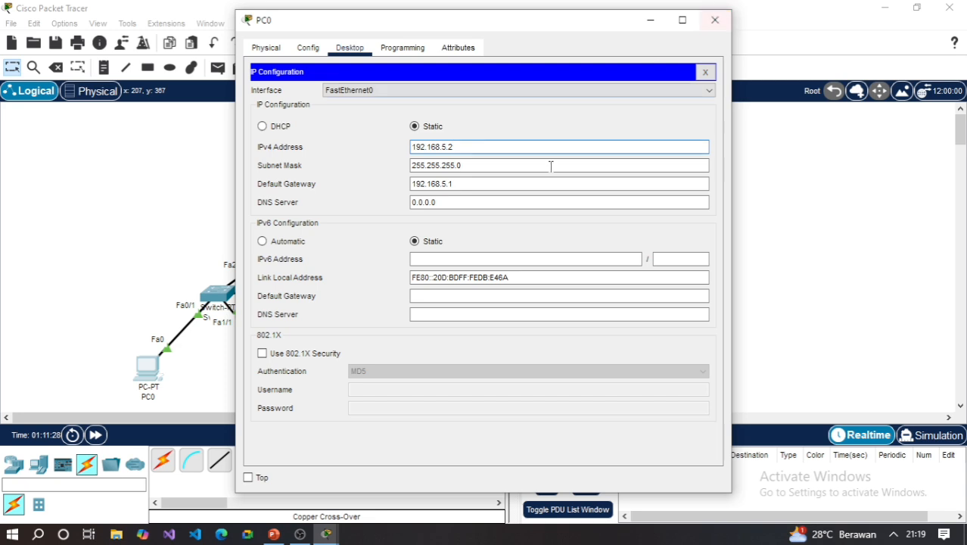
pyautogui.click(715, 20)
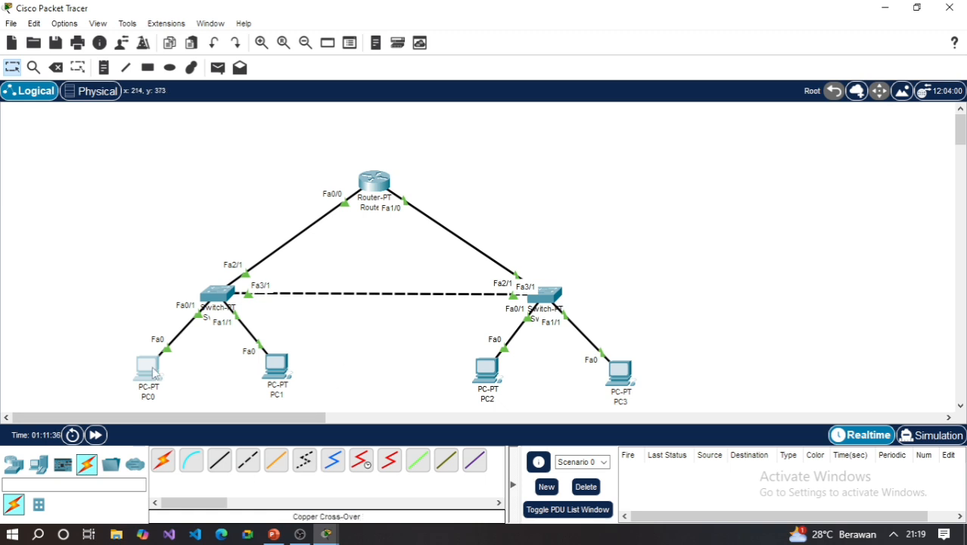
# Step: Open the Command Prompt on PC0 and ping 192.168.5.2, then examine the replies and packet statistics
pyautogui.moveTo(157, 369)
pyautogui.click(155, 365)
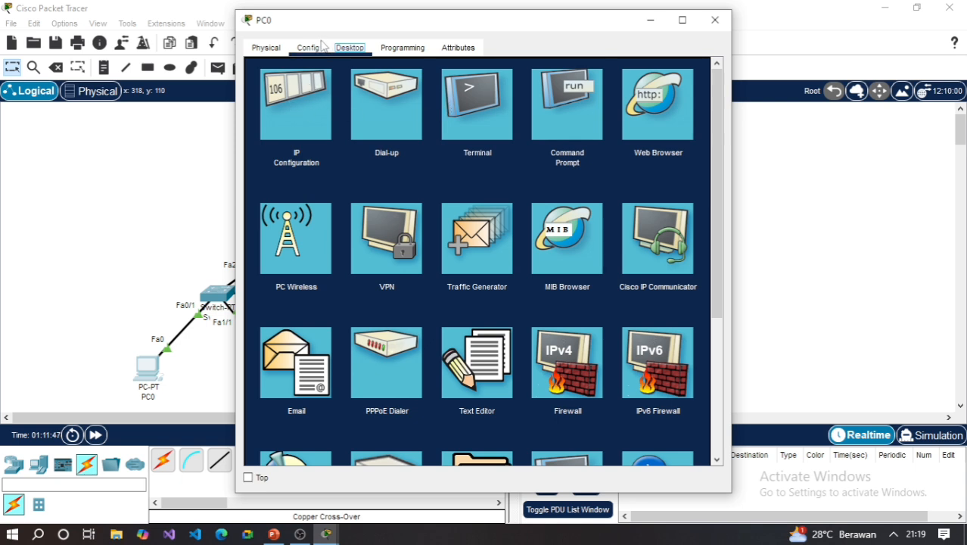
pyautogui.moveTo(529, 26); pyautogui.dragTo(493, 25)
pyautogui.click(579, 119)
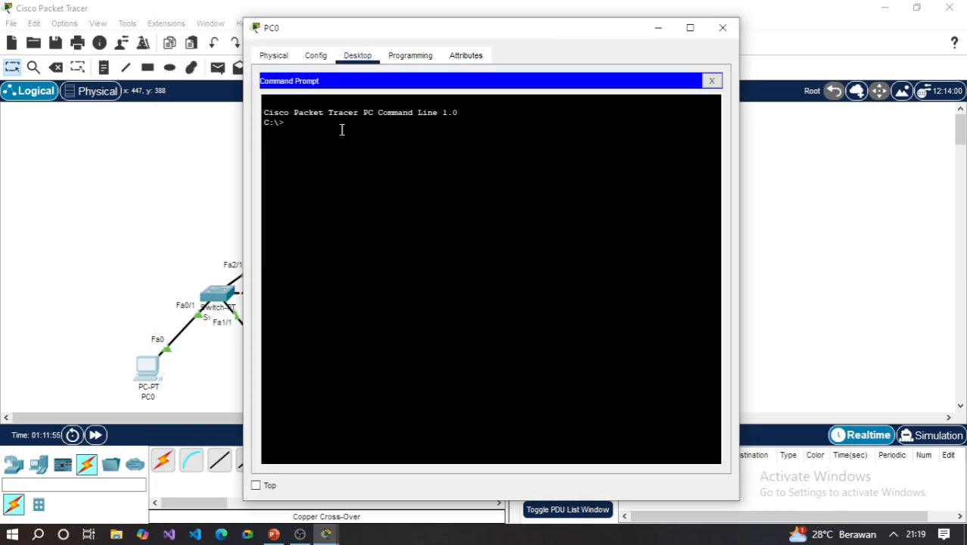
pyautogui.write('ping 192.168')
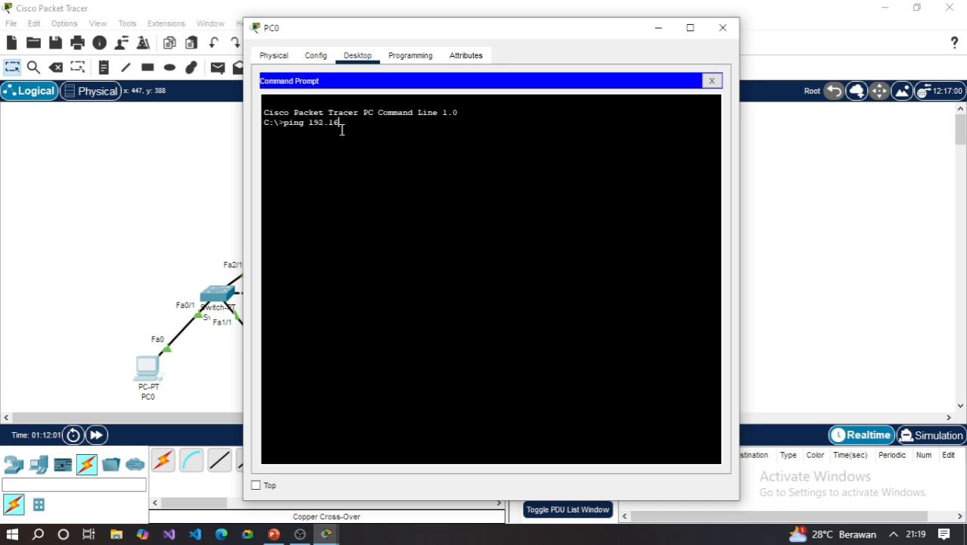
pyautogui.write('.')
pyautogui.write('5')
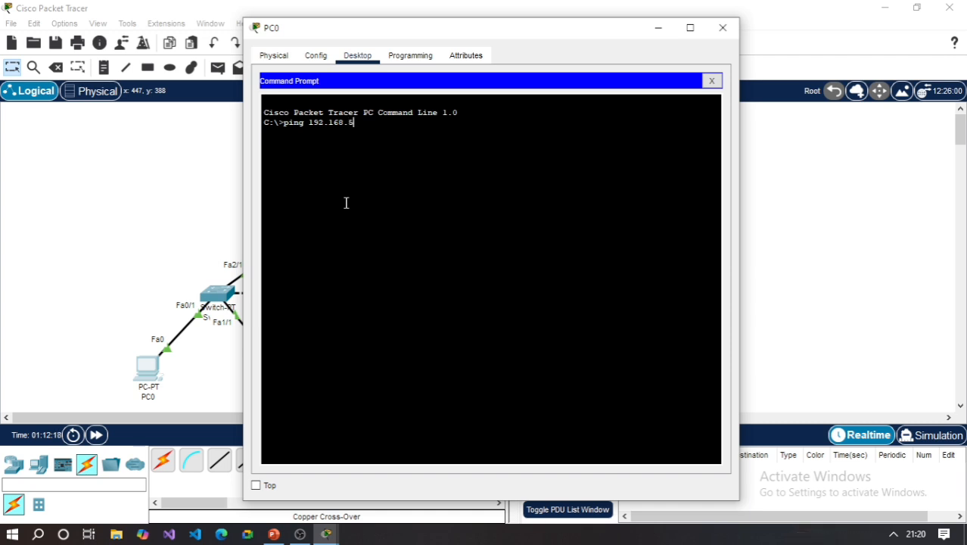
pyautogui.write('.2')
pyautogui.press('Return')
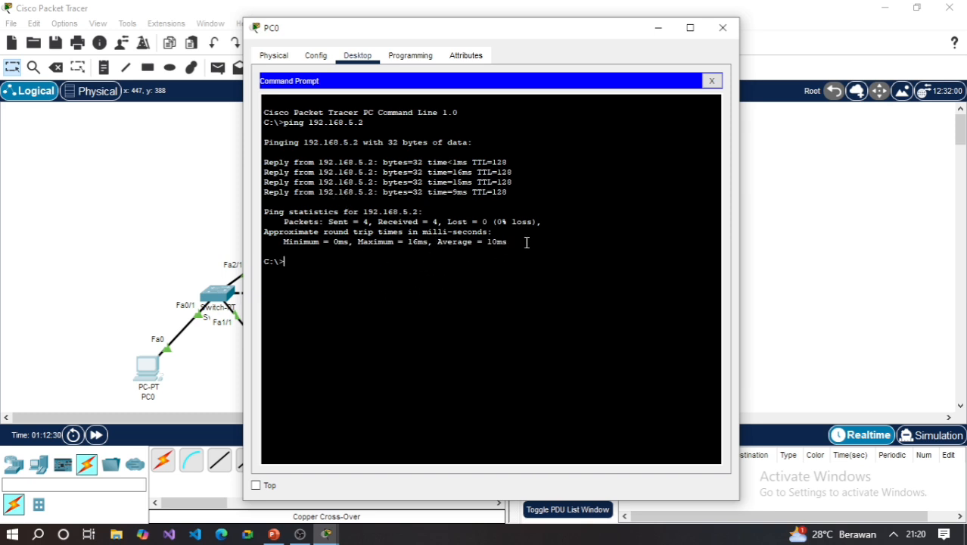
pyautogui.moveTo(527, 240); pyautogui.dragTo(257, 169)
pyautogui.moveTo(259, 162); pyautogui.dragTo(558, 246)
# Step: Ping 192.168.41.2 from PC0's Command Prompt to test connectivity to the other VLAN
pyautogui.write('ing 192.168.41.')
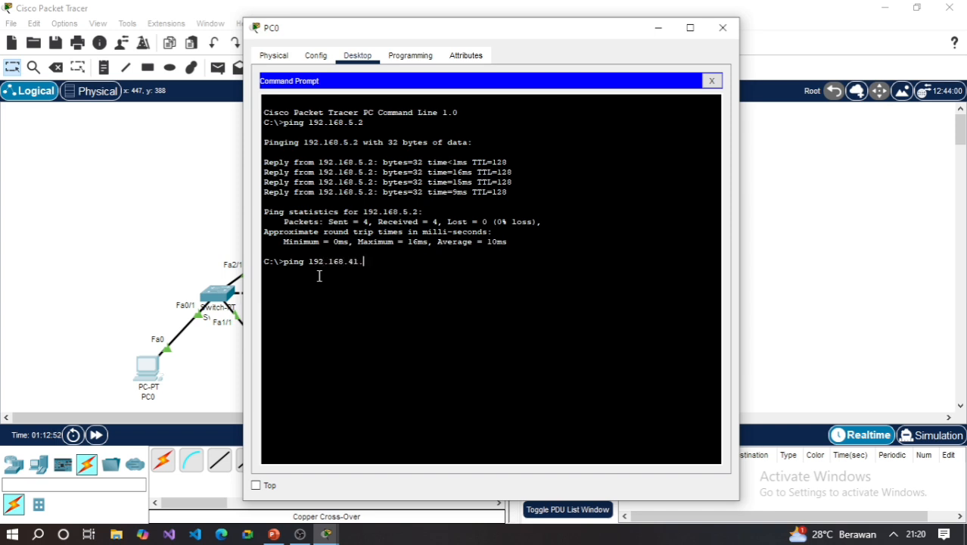
pyautogui.write('2')
pyautogui.press('Return')
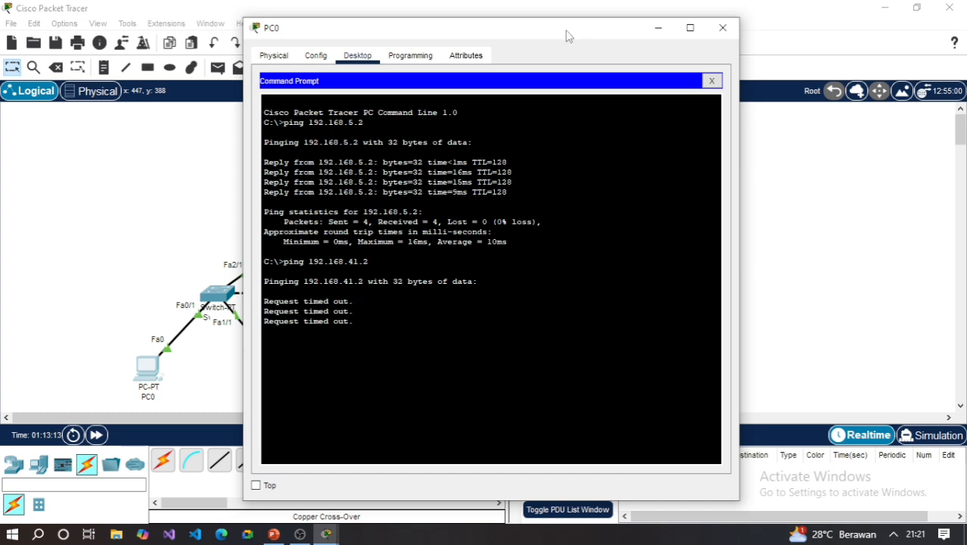
pyautogui.moveTo(578, 35)
pyautogui.mouseDown()
pyautogui.moveTo(651, 41)
pyautogui.moveTo(659, 15)
pyautogui.moveTo(566, 15)
pyautogui.moveTo(564, 33)
pyautogui.mouseUp()
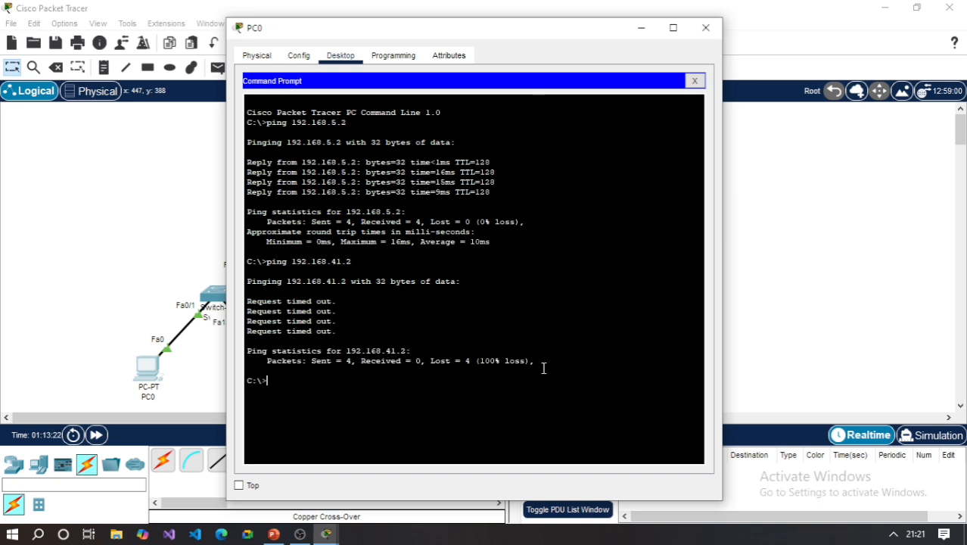
# Step: Switch to the PowerPoint presentation and show the closing "Terima Kasih" slide
pyautogui.click(273, 536)
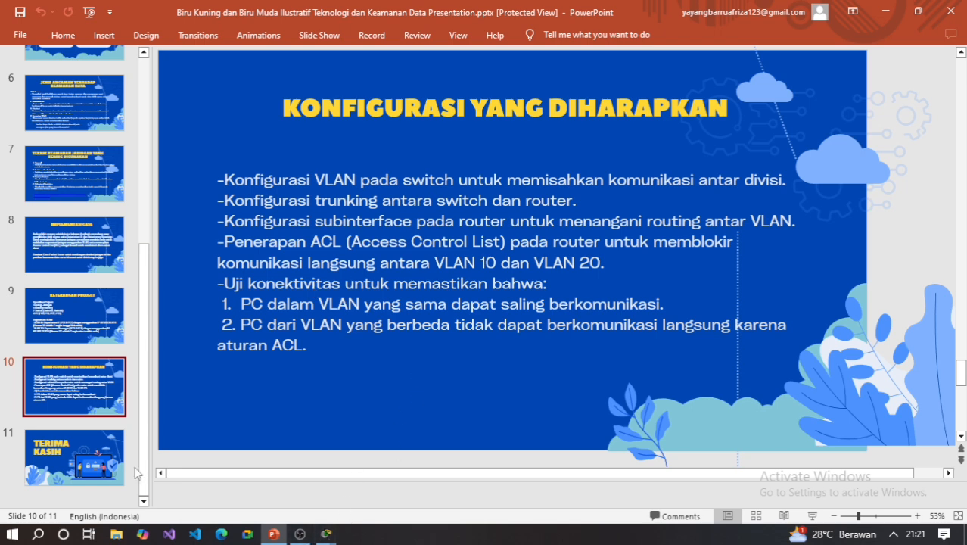
pyautogui.click(112, 470)
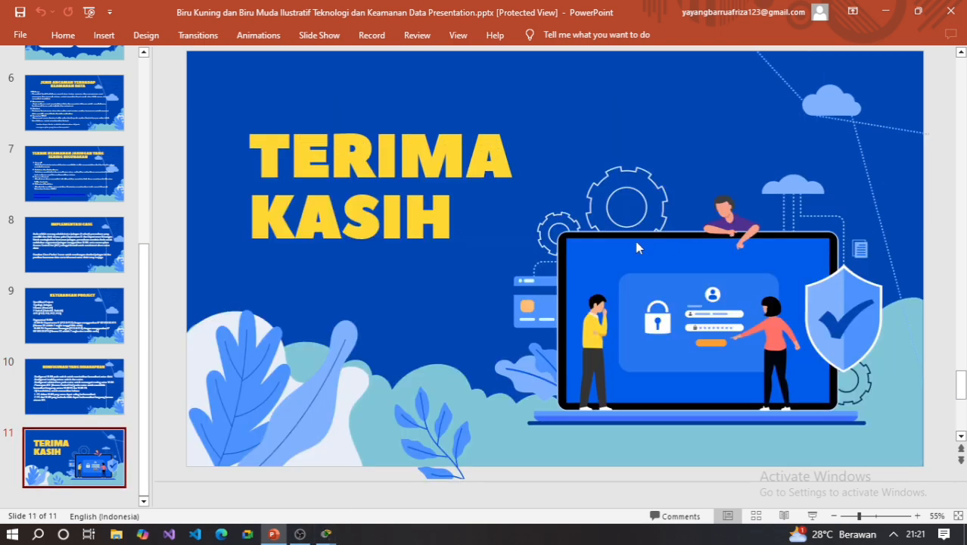